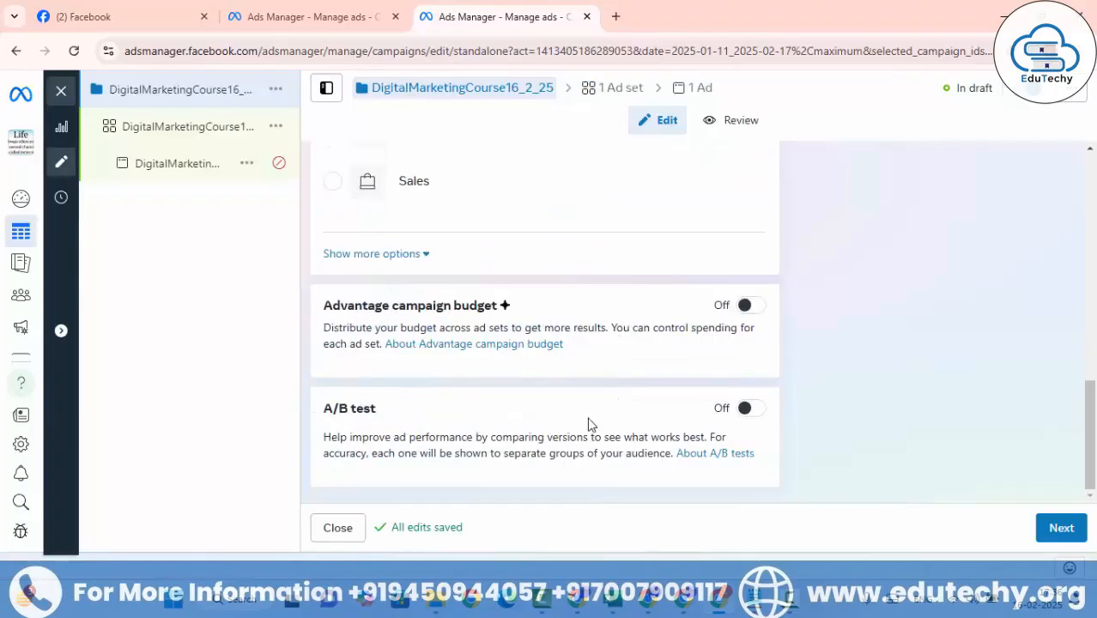
Open the campaign's ad set and review its conversion, budget, schedule, audience, language and placement settings.
{"action": "scroll", "coordinate": [589, 424], "scroll_direction": "up", "scroll_amount": 10}
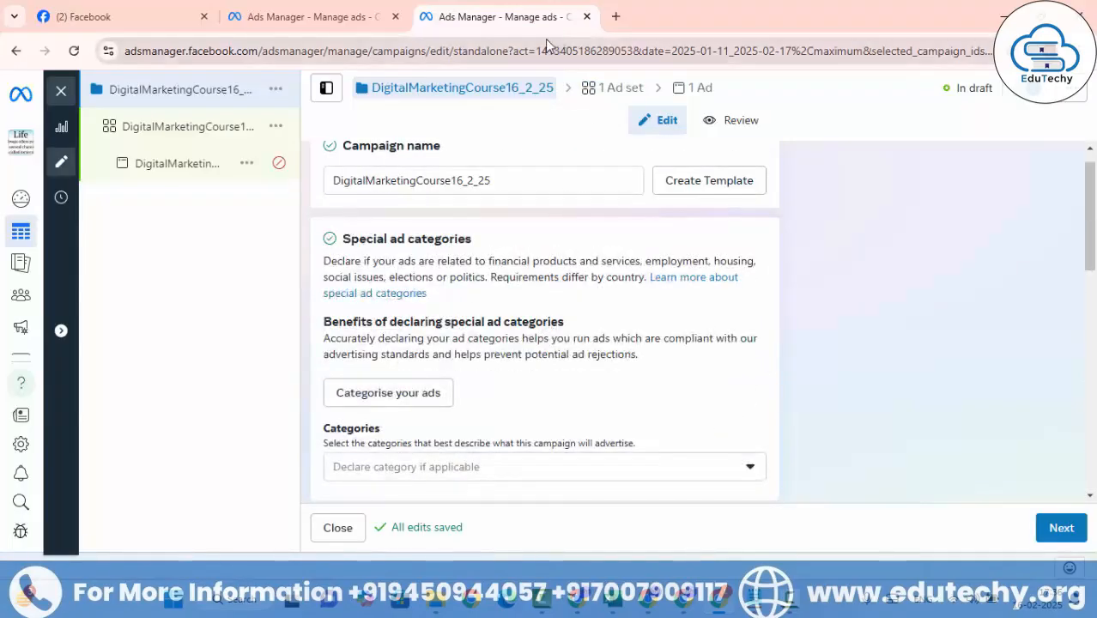
{"action": "left_click", "coordinate": [590, 89]}
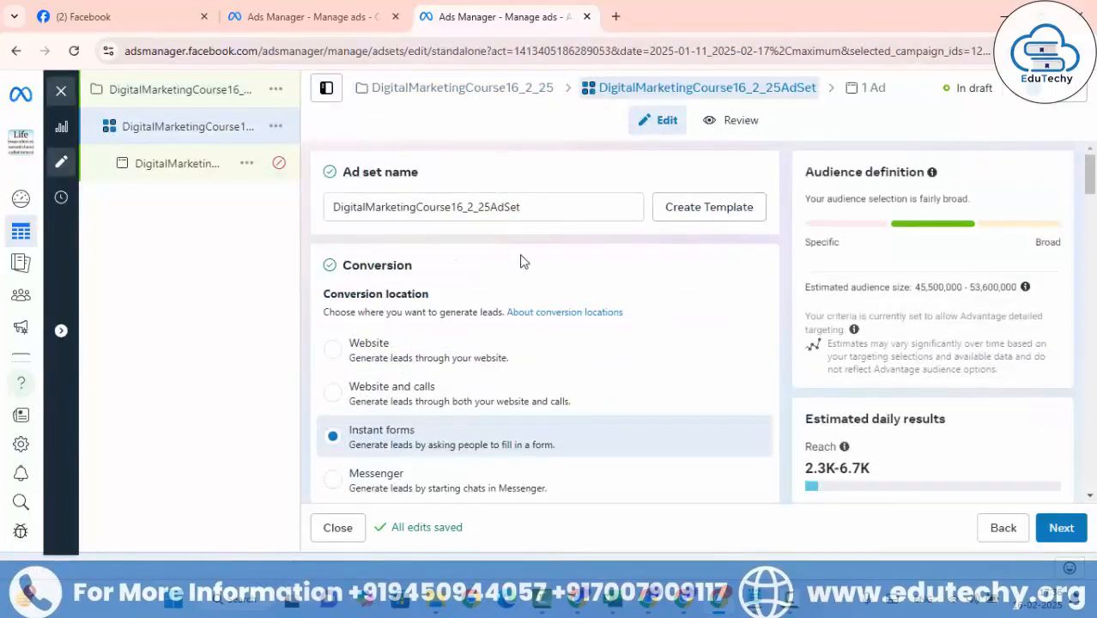
{"action": "scroll", "coordinate": [522, 271], "scroll_direction": "down", "scroll_amount": 2}
{"action": "scroll", "coordinate": [482, 284], "scroll_direction": "down", "scroll_amount": 2}
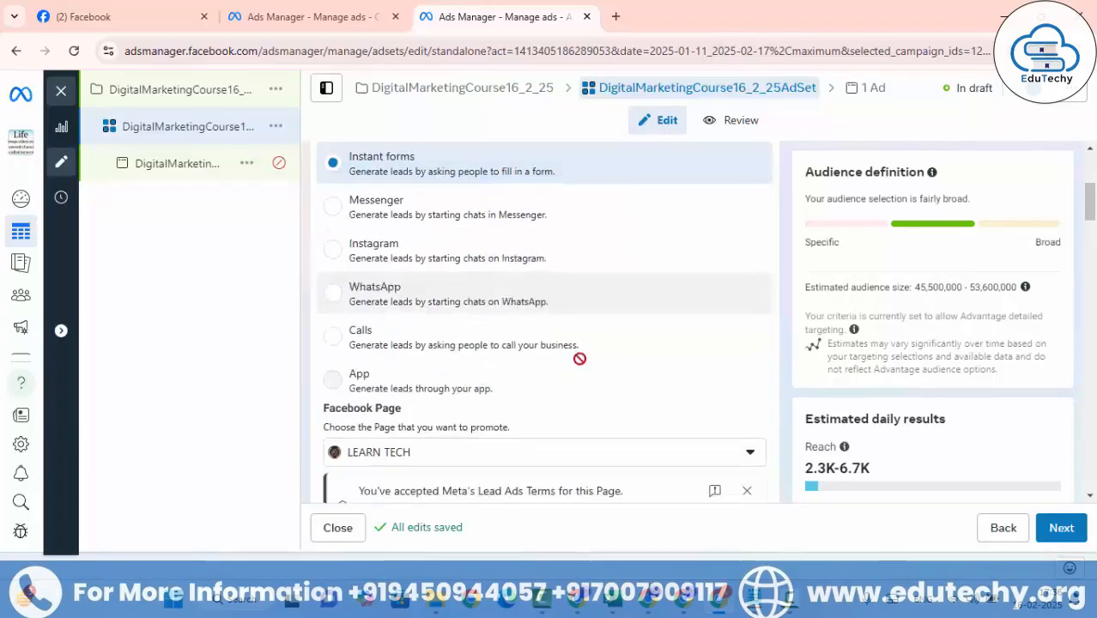
{"action": "scroll", "coordinate": [593, 386], "scroll_direction": "down", "scroll_amount": 3}
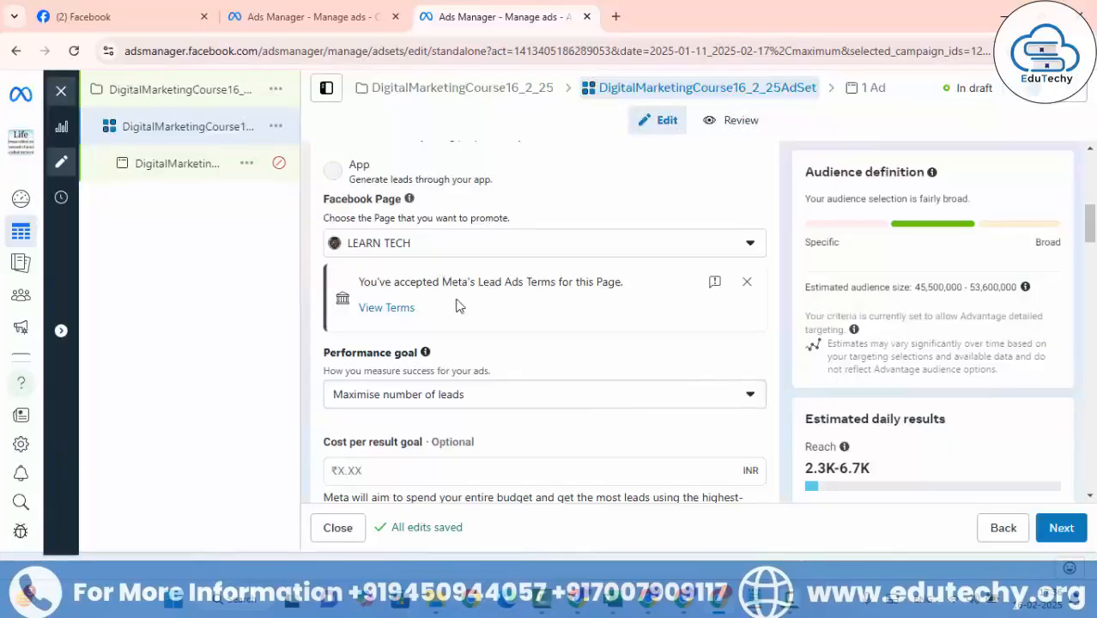
{"action": "scroll", "coordinate": [458, 318], "scroll_direction": "down", "scroll_amount": 2}
{"action": "scroll", "coordinate": [455, 330], "scroll_direction": "down", "scroll_amount": 4}
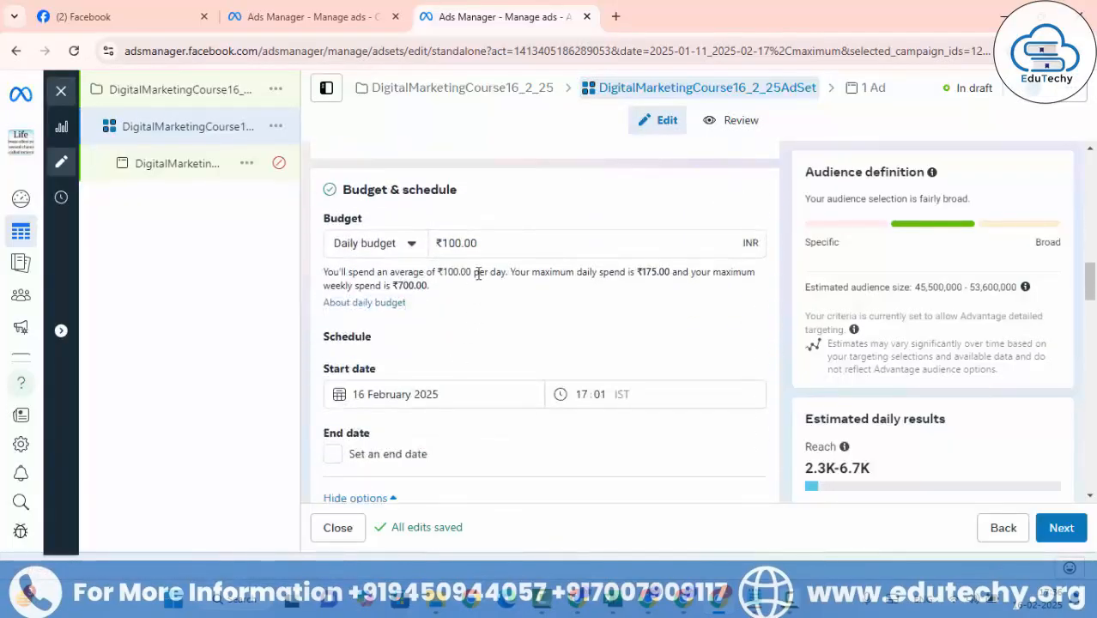
{"action": "scroll", "coordinate": [510, 302], "scroll_direction": "down", "scroll_amount": 3}
{"action": "scroll", "coordinate": [515, 385], "scroll_direction": "down", "scroll_amount": 6}
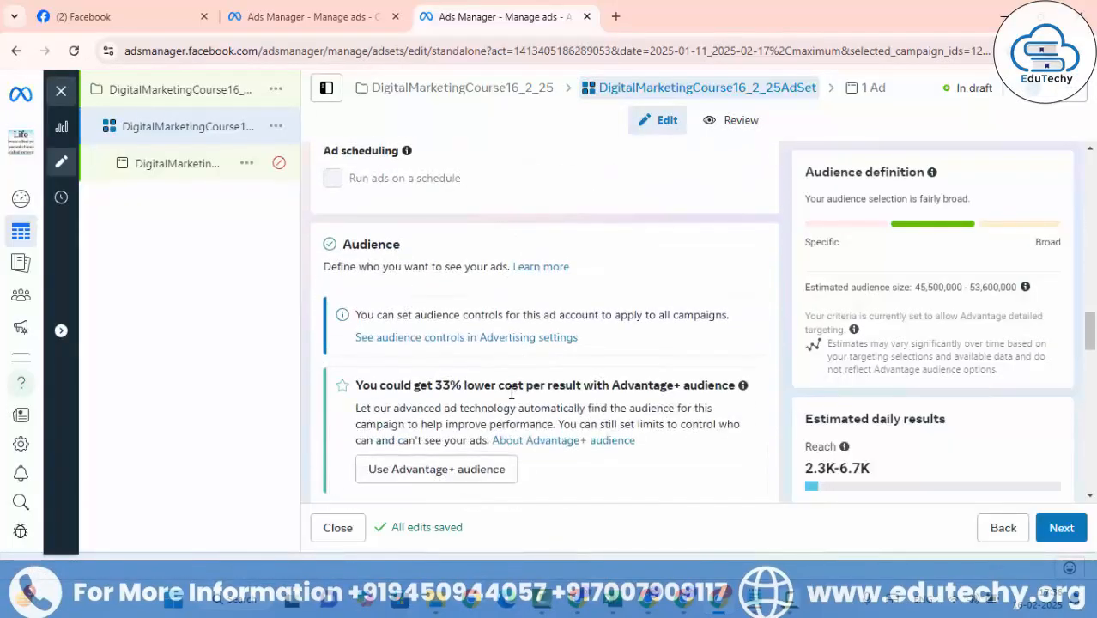
{"action": "scroll", "coordinate": [509, 410], "scroll_direction": "down", "scroll_amount": 5}
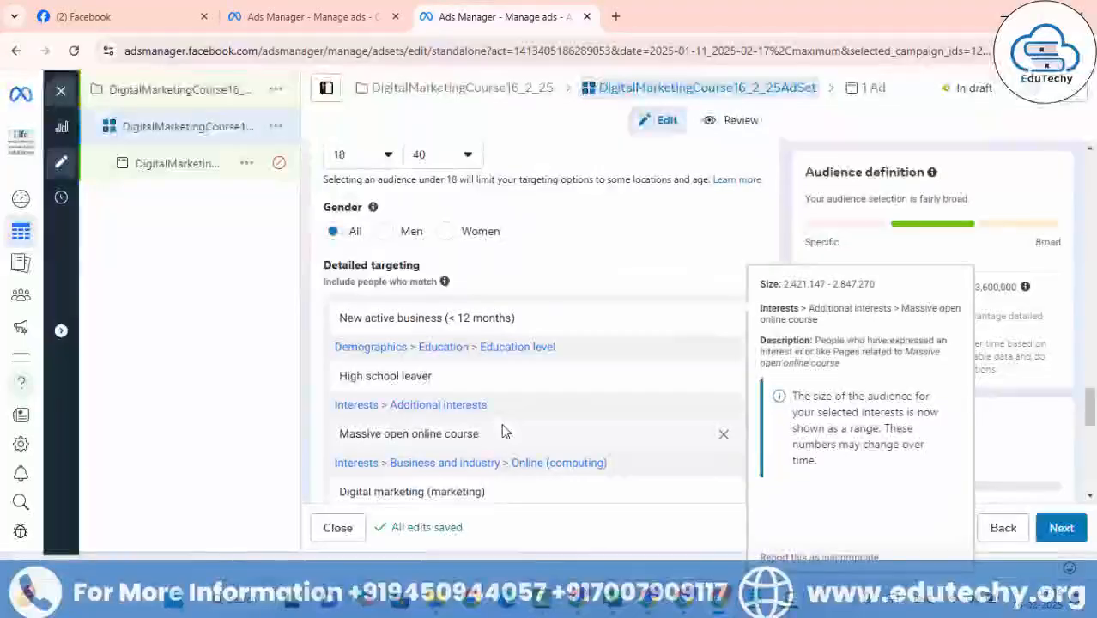
{"action": "scroll", "coordinate": [505, 429], "scroll_direction": "up", "scroll_amount": 1}
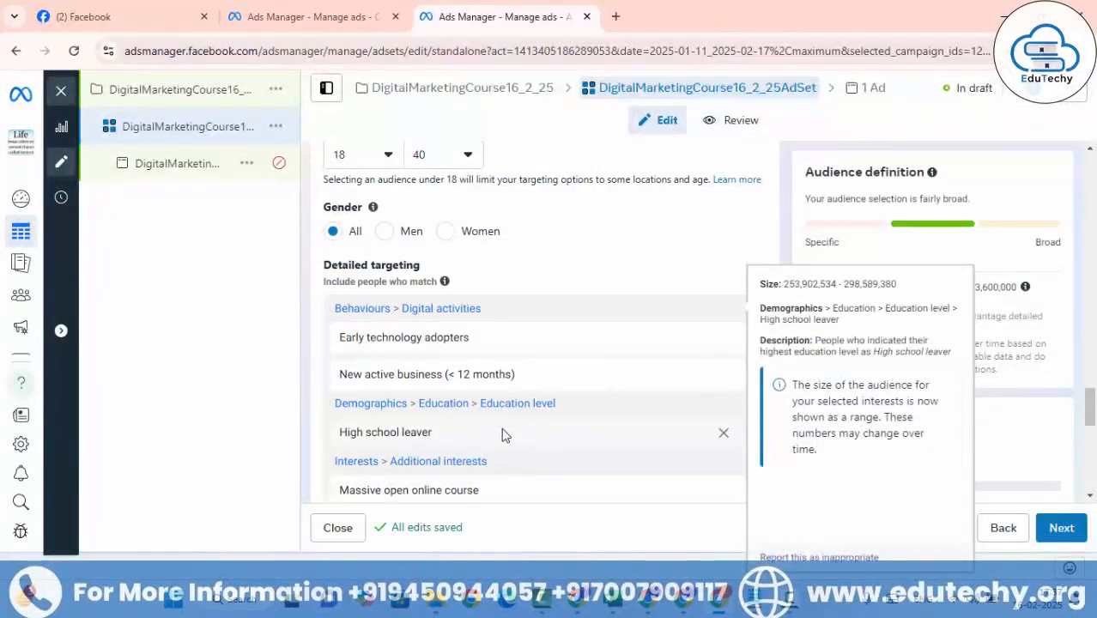
{"action": "scroll", "coordinate": [503, 433], "scroll_direction": "down", "scroll_amount": 5}
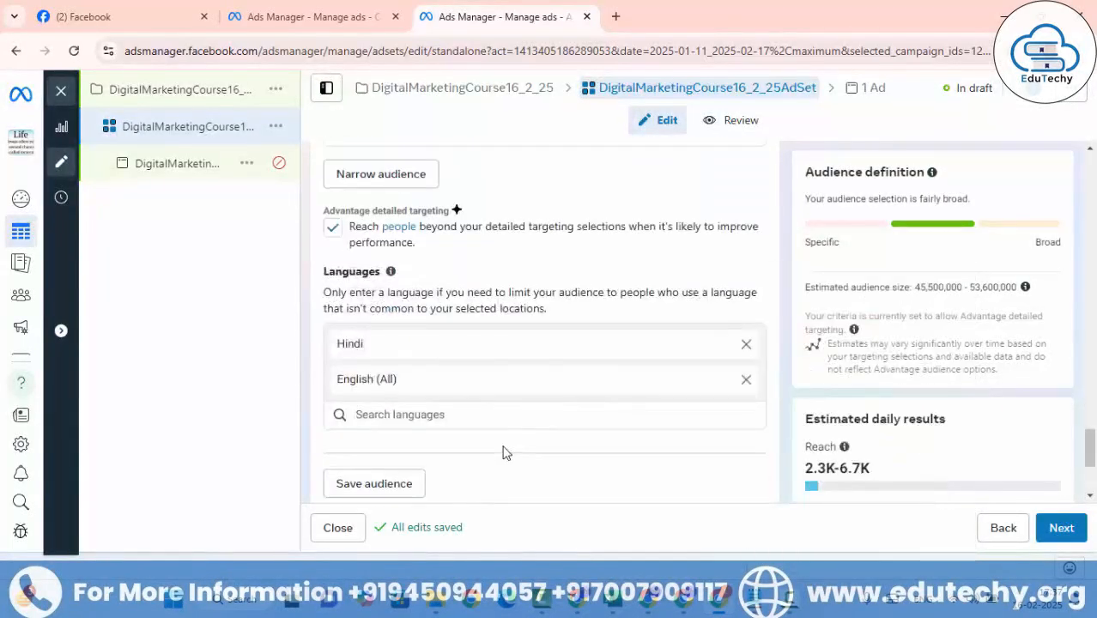
{"action": "scroll", "coordinate": [505, 452], "scroll_direction": "down", "scroll_amount": 3}
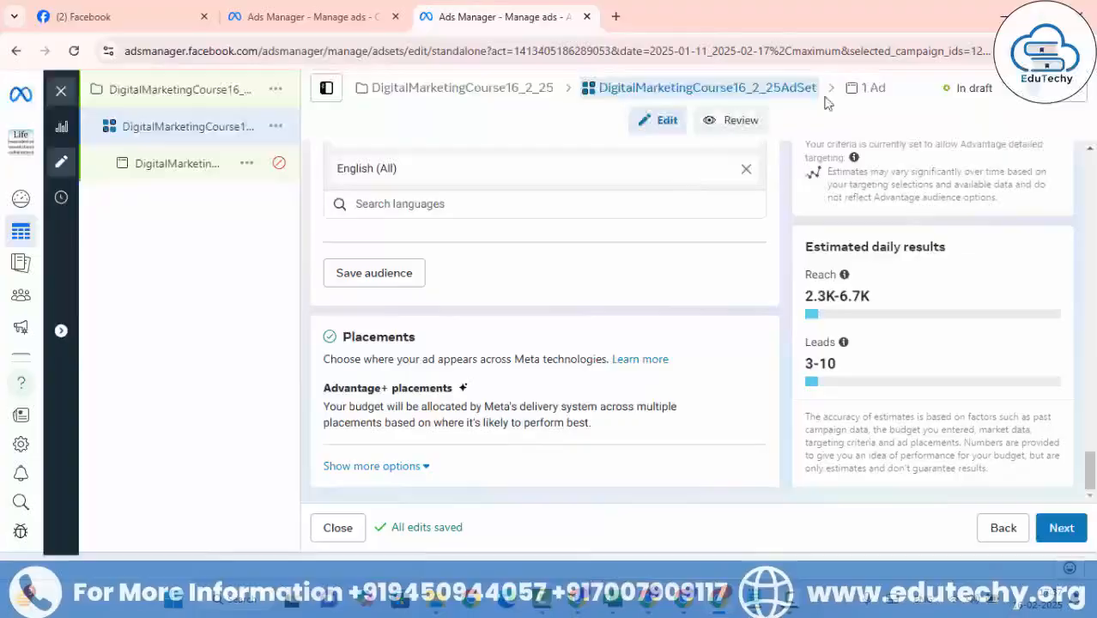
Open the ad and review its identity, instant form, lead follow-up and tracking settings.
{"action": "left_click", "coordinate": [867, 89]}
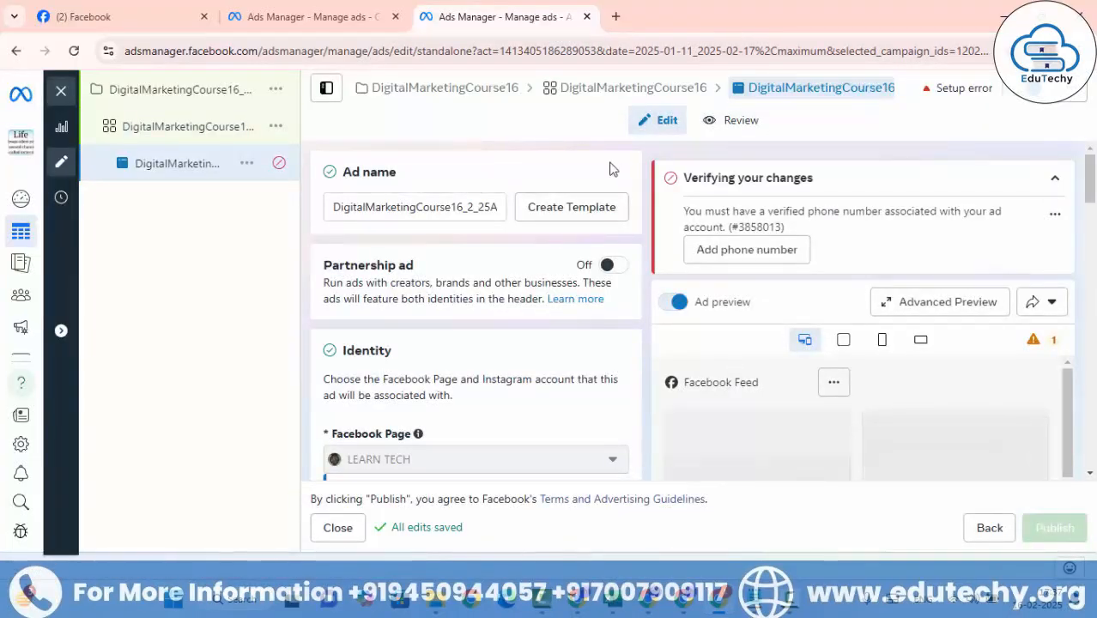
{"action": "scroll", "coordinate": [559, 272], "scroll_direction": "down", "scroll_amount": 2}
{"action": "scroll", "coordinate": [536, 318], "scroll_direction": "down", "scroll_amount": 11}
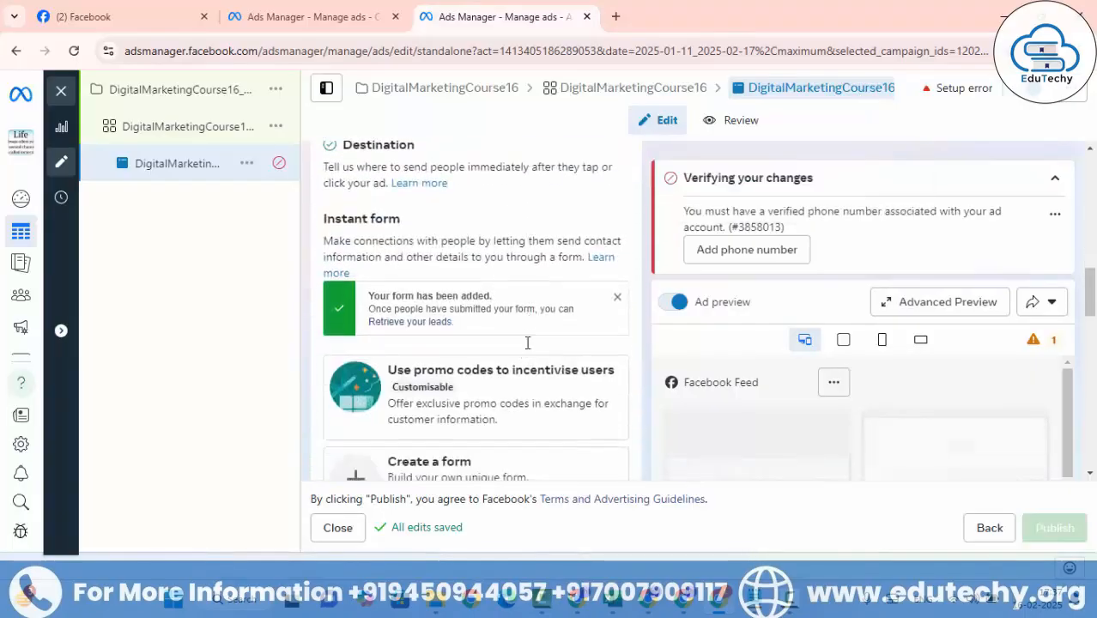
{"action": "scroll", "coordinate": [526, 357], "scroll_direction": "down", "scroll_amount": 1}
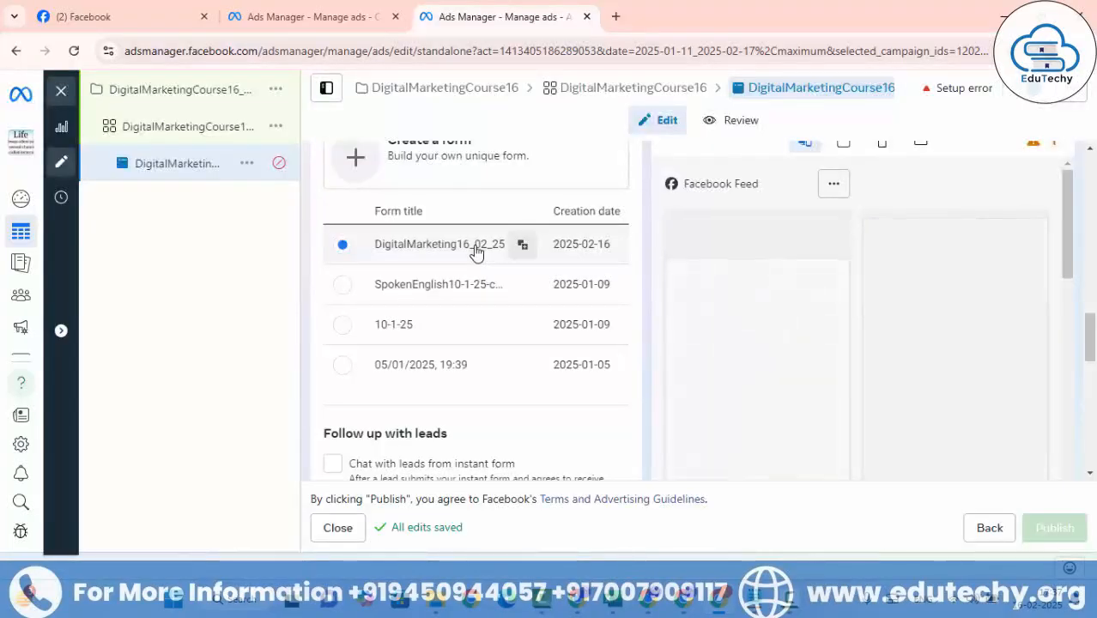
{"action": "scroll", "coordinate": [476, 252], "scroll_direction": "up", "scroll_amount": 3}
{"action": "scroll", "coordinate": [472, 321], "scroll_direction": "up", "scroll_amount": 2}
{"action": "scroll", "coordinate": [482, 360], "scroll_direction": "down", "scroll_amount": 10}
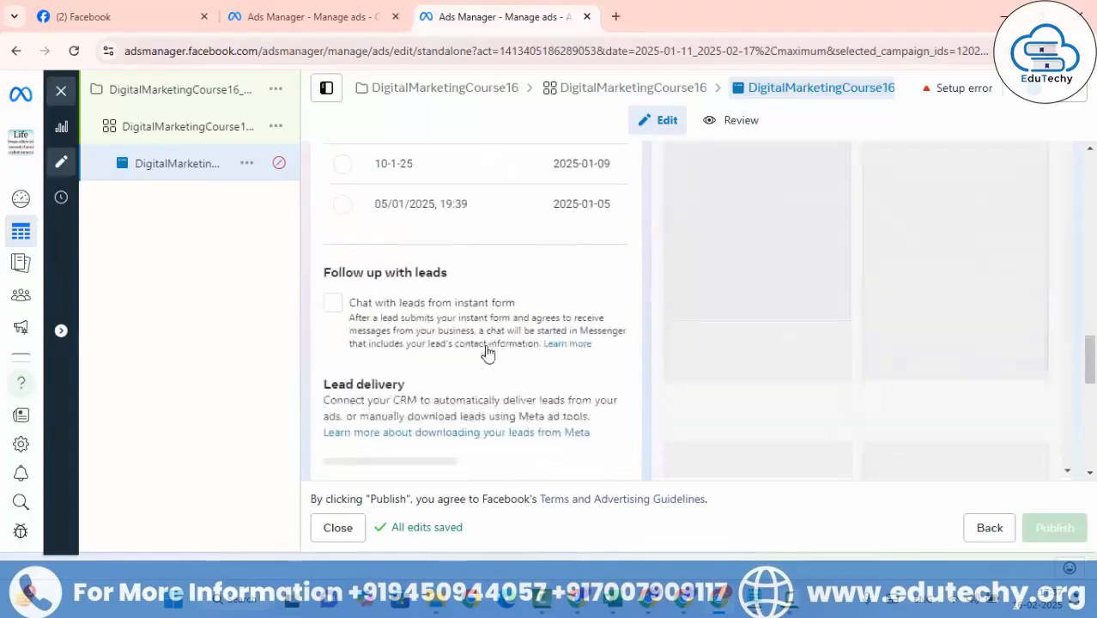
{"action": "scroll", "coordinate": [482, 375], "scroll_direction": "down", "scroll_amount": 3}
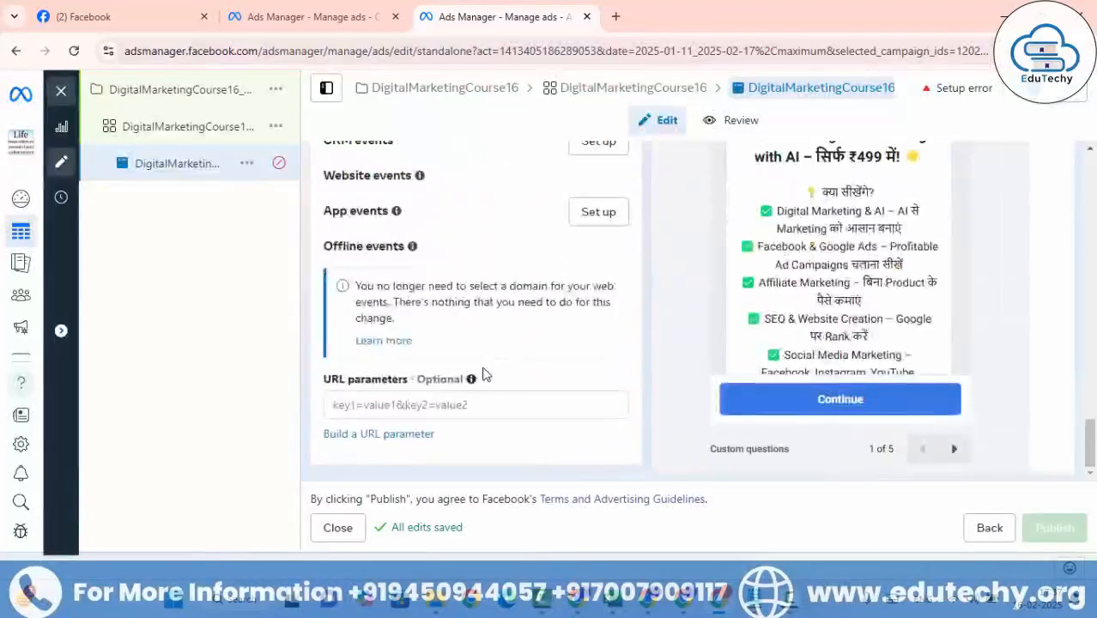
Start setting up an image ad as the ad's creative.
{"action": "scroll", "coordinate": [482, 375], "scroll_direction": "up", "scroll_amount": 2}
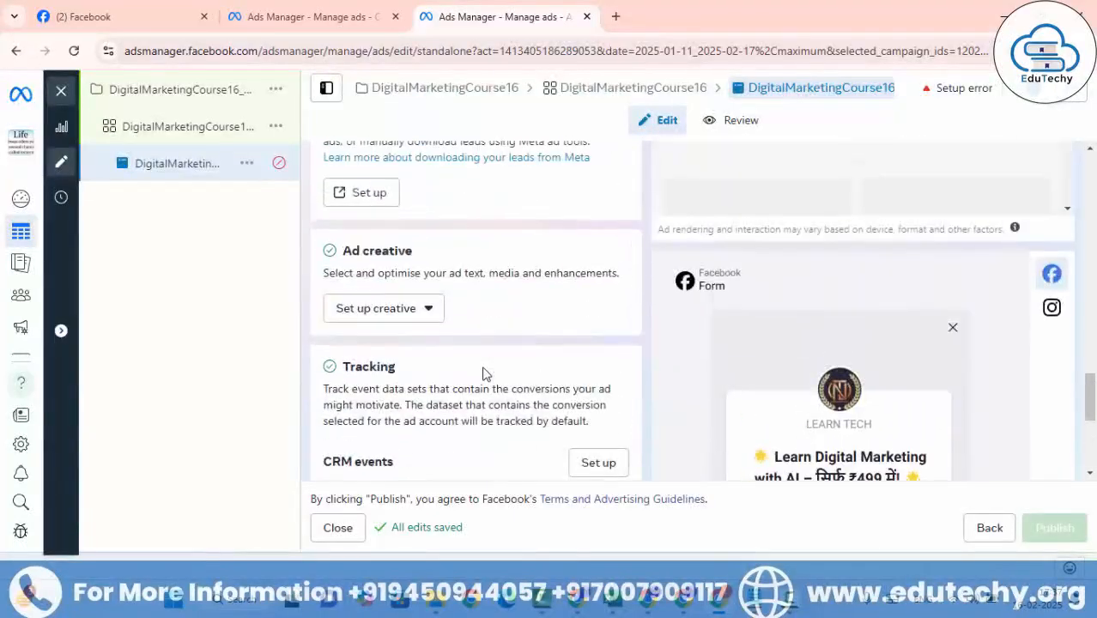
{"action": "left_click", "coordinate": [412, 323]}
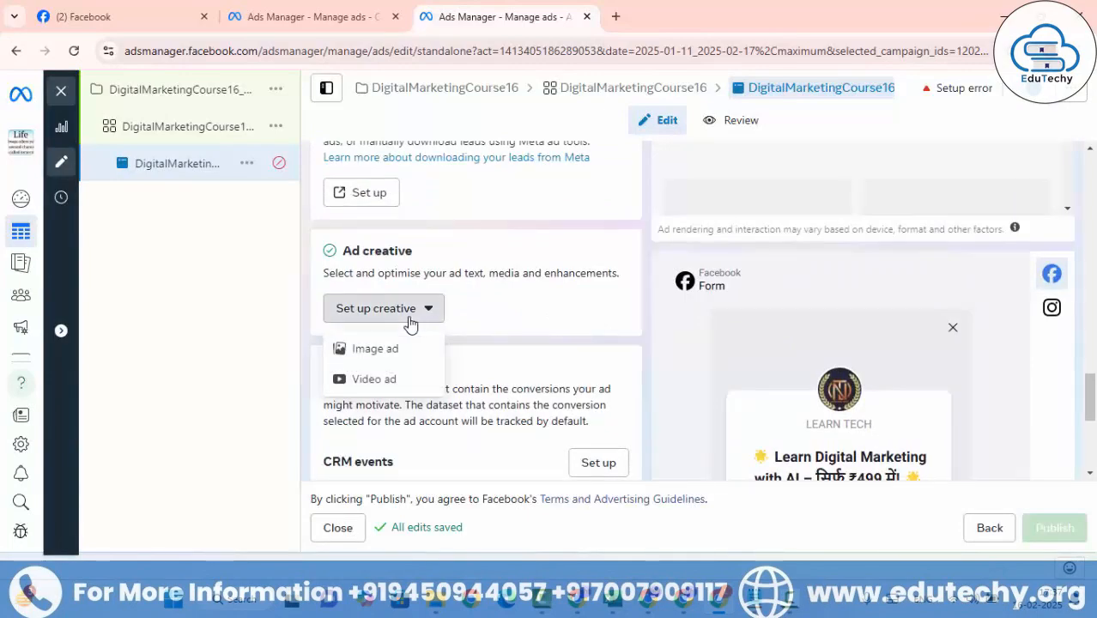
{"action": "left_click", "coordinate": [390, 360]}
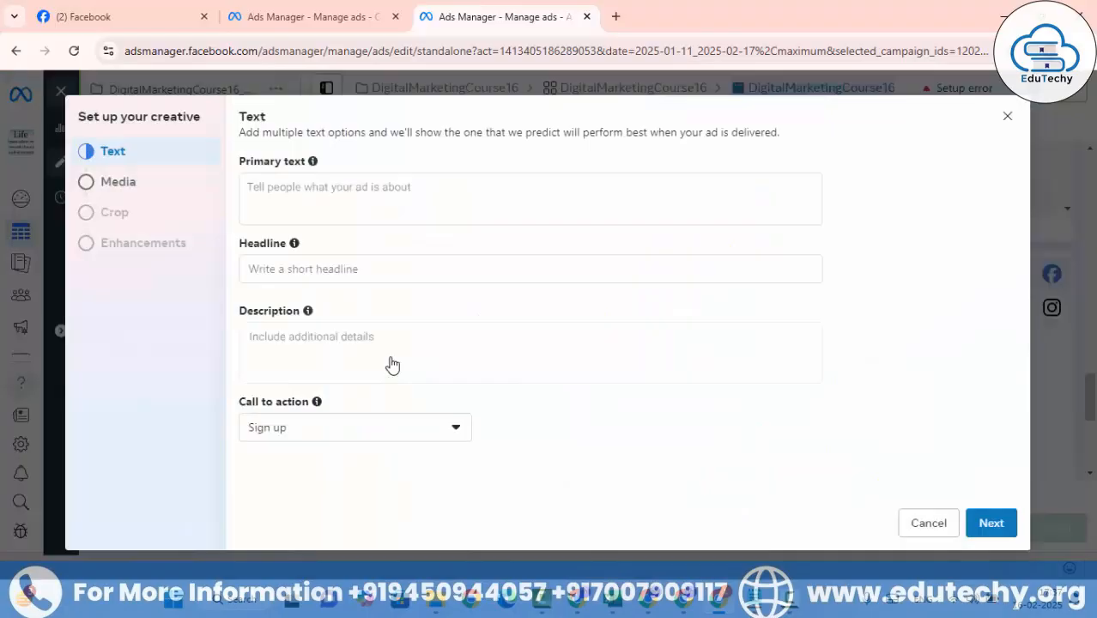
Enter "🚀 Become a Digital Marketing Pro for Just ₹499! 🚀" as the creative's primary text.
{"action": "left_click", "coordinate": [255, 191]}
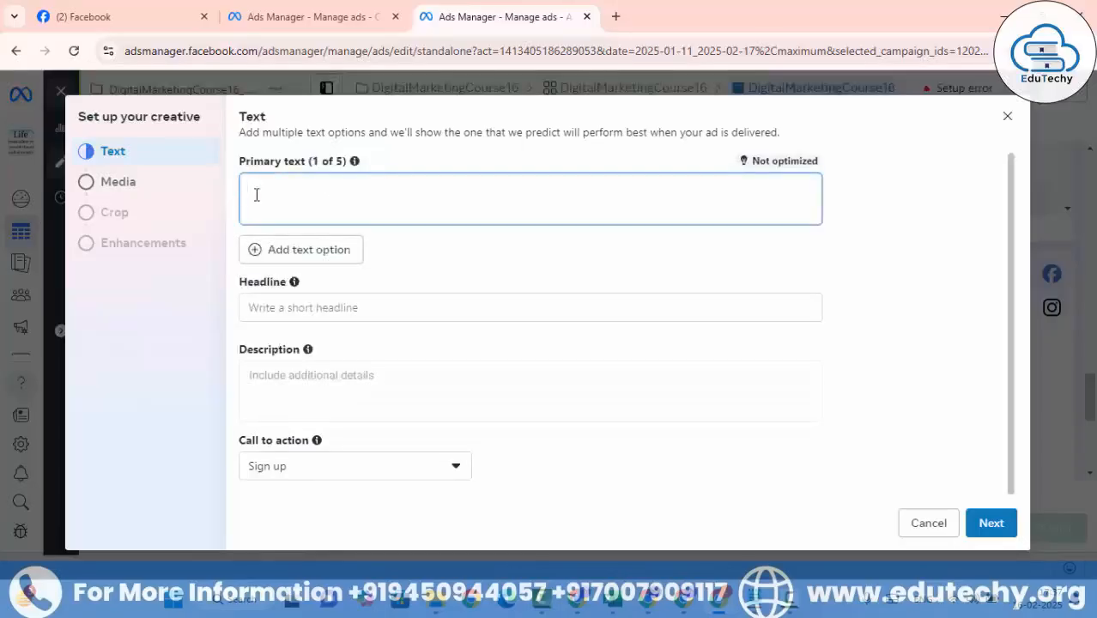
{"action": "left_click", "coordinate": [271, 306]}
{"action": "left_click", "coordinate": [269, 406]}
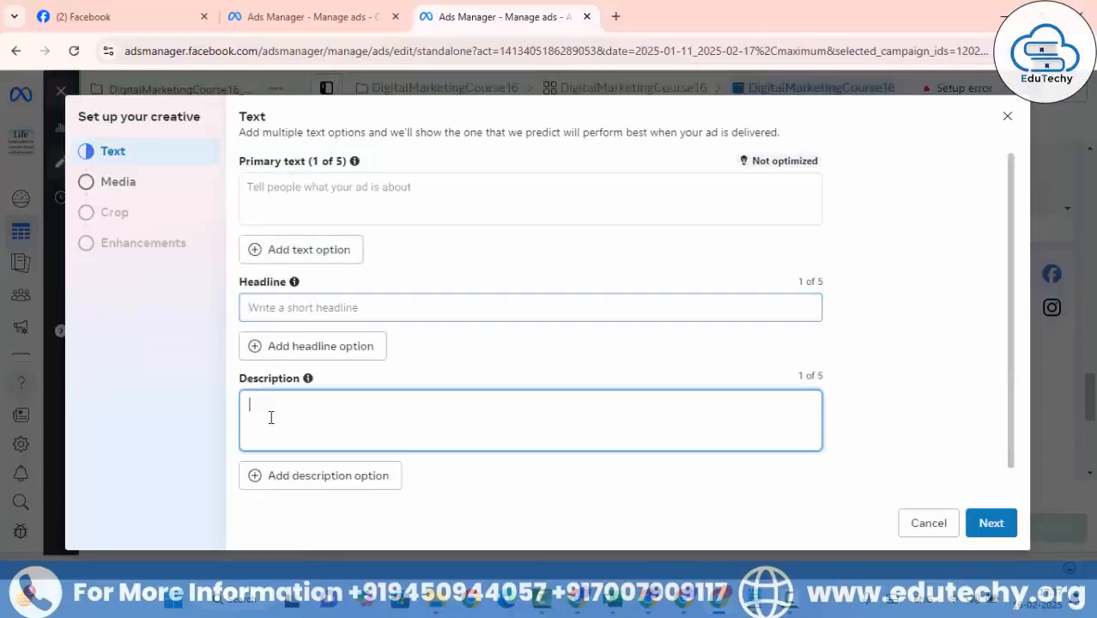
{"action": "scroll", "coordinate": [300, 437], "scroll_direction": "down", "scroll_amount": 1}
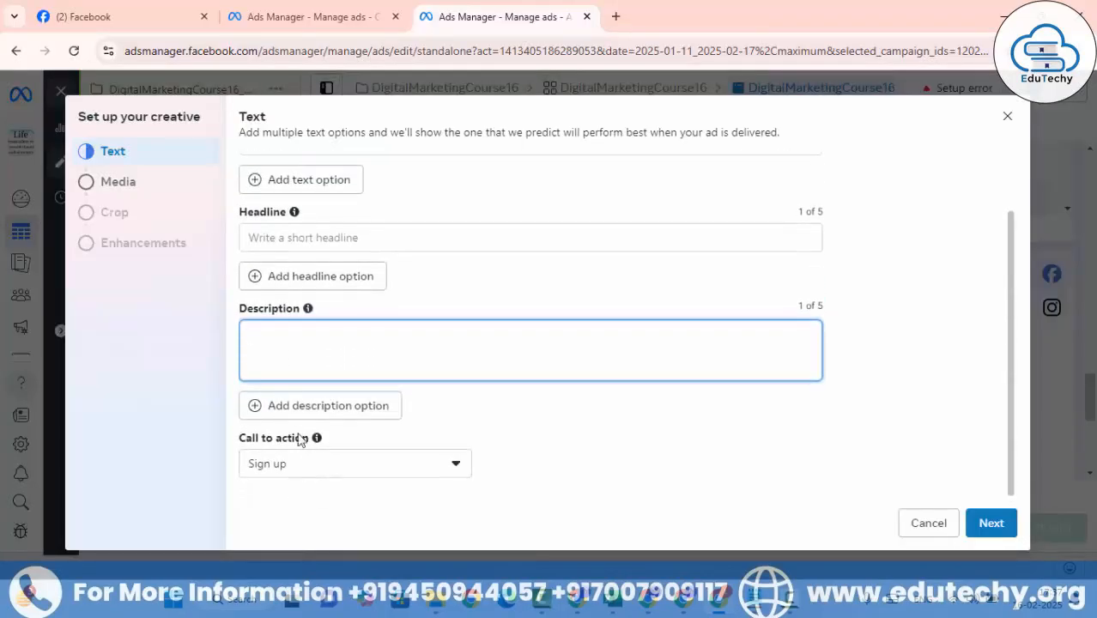
{"action": "scroll", "coordinate": [311, 362], "scroll_direction": "up", "scroll_amount": 1}
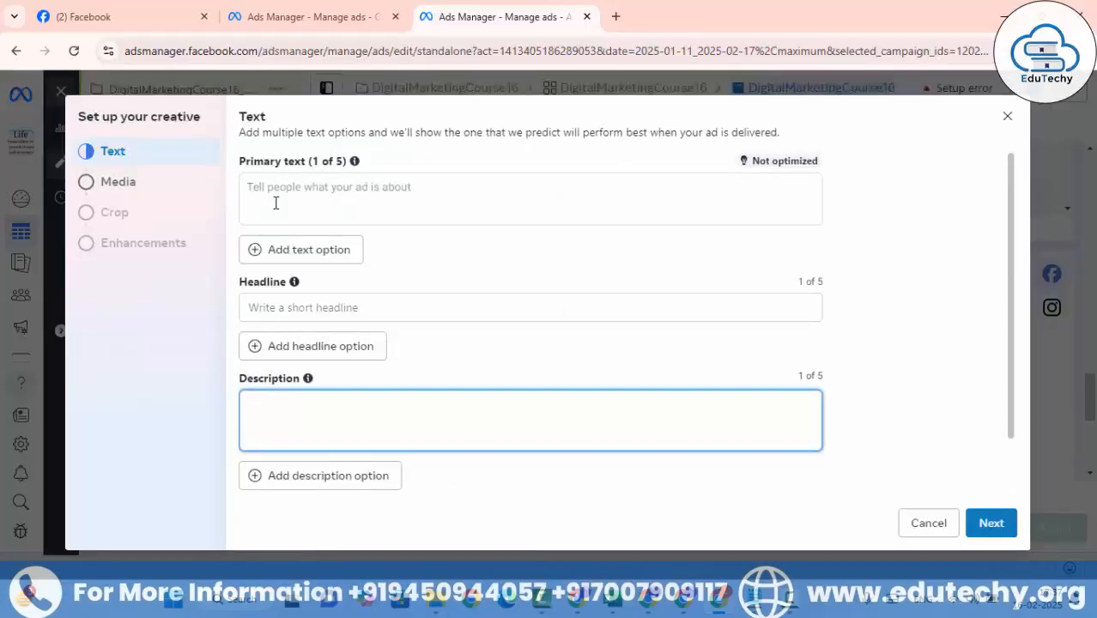
{"action": "left_click", "coordinate": [253, 180]}
{"action": "type", "text": "🚀 Become a Digital Marketing Pro for Just ₹499! 🚀"}
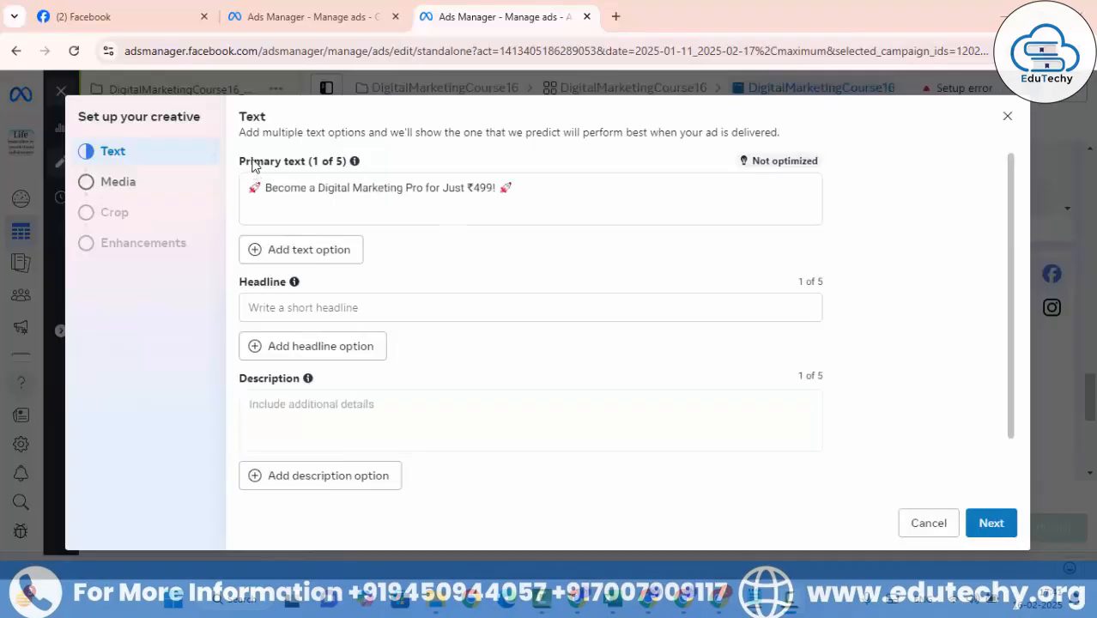
Set the creative's call to action to Learn more.
{"action": "left_click_drag", "start_coordinate": [242, 163], "coordinate": [349, 163]}
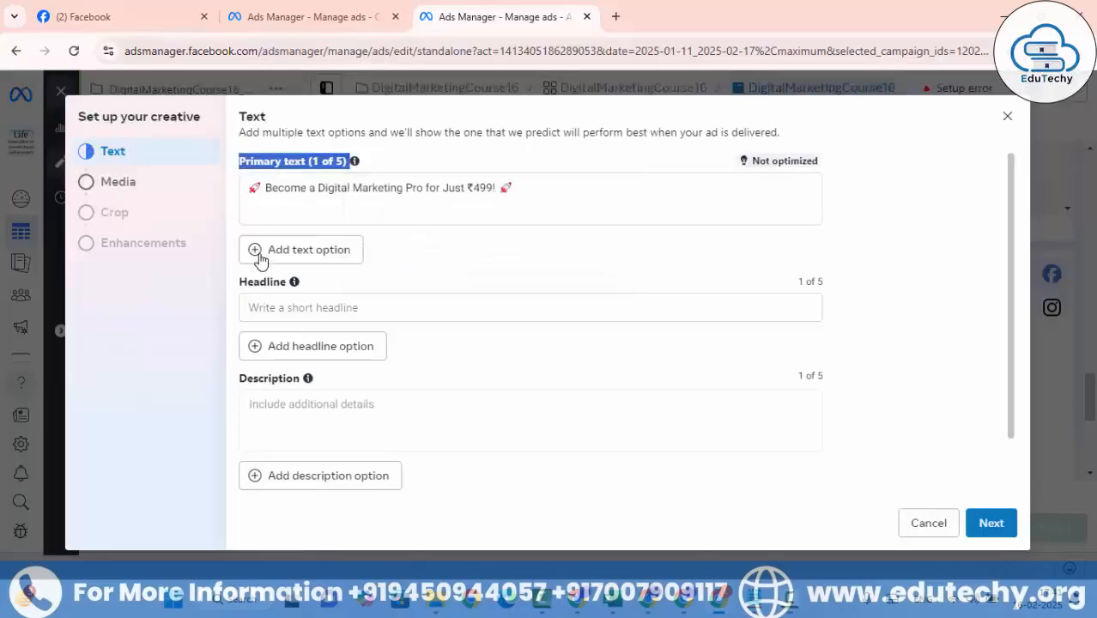
{"action": "left_click_drag", "start_coordinate": [242, 283], "coordinate": [319, 289]}
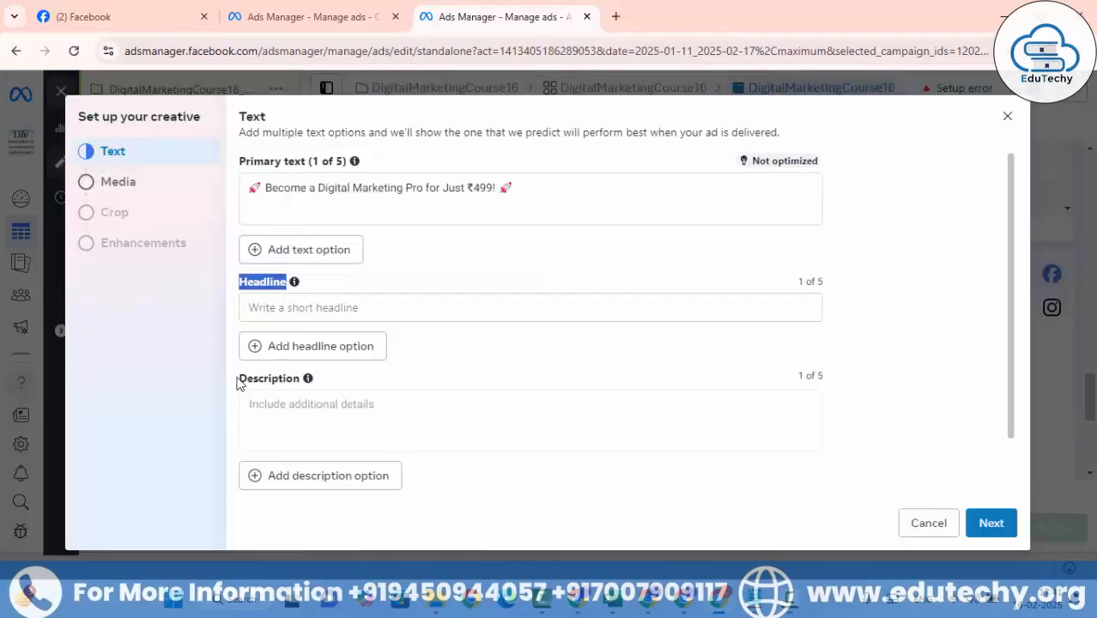
{"action": "left_click_drag", "start_coordinate": [240, 379], "coordinate": [326, 387]}
{"action": "scroll", "coordinate": [330, 404], "scroll_direction": "down", "scroll_amount": 2}
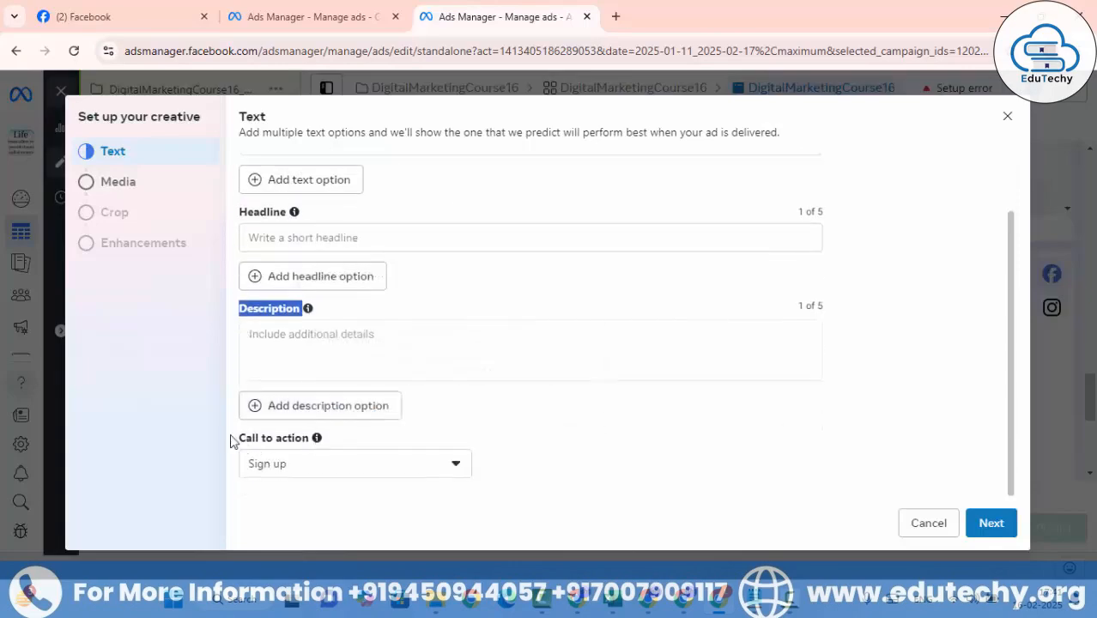
{"action": "left_click", "coordinate": [296, 471]}
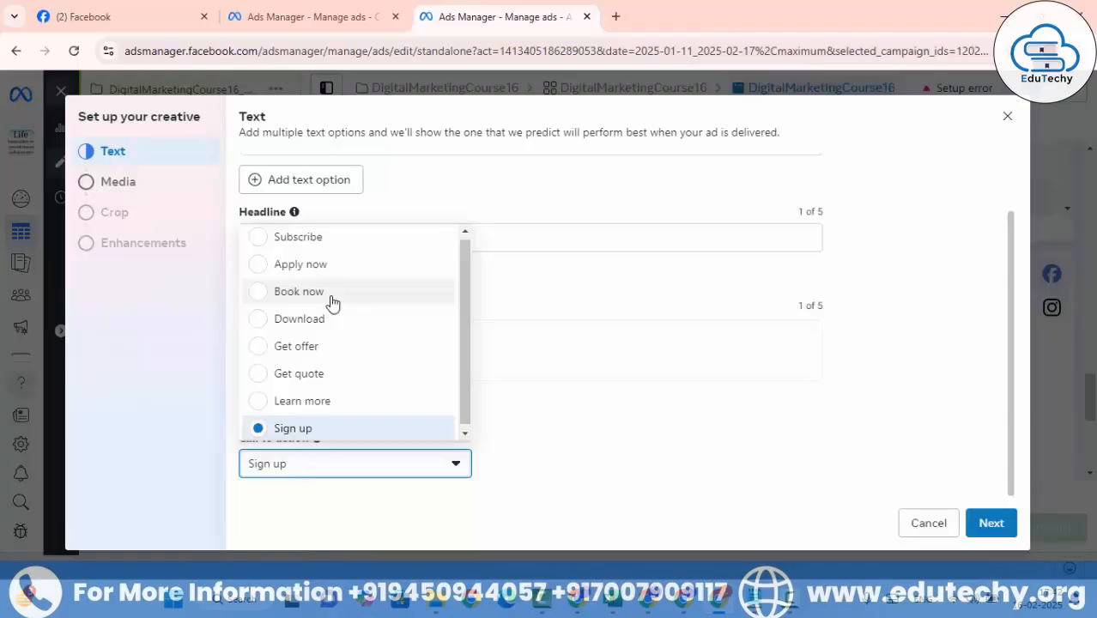
{"action": "left_click", "coordinate": [313, 400]}
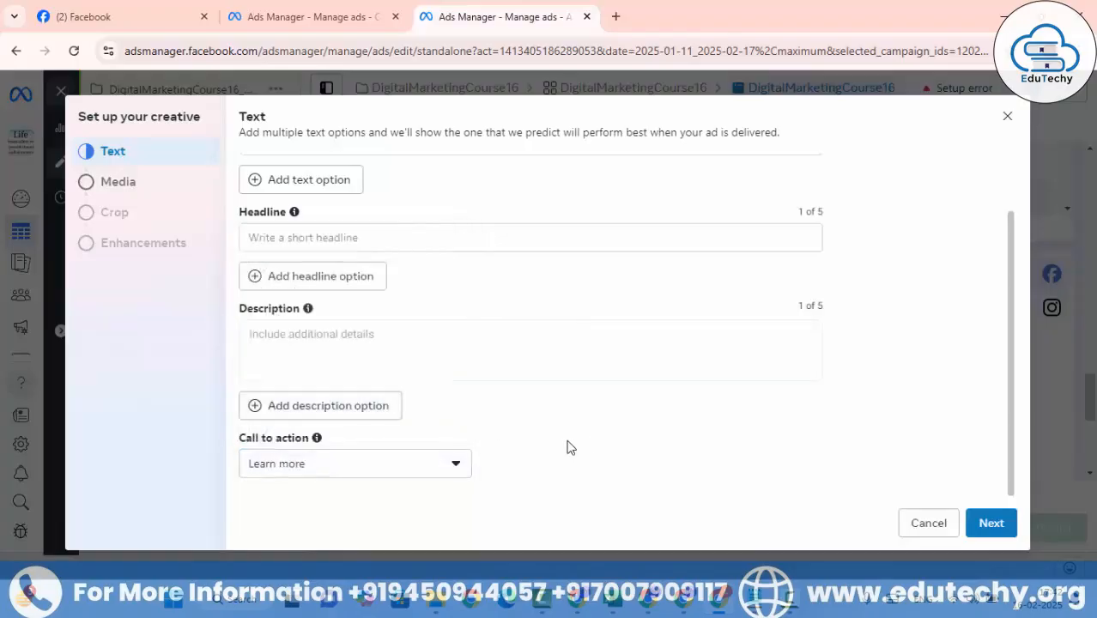
Clear all of the creative's primary text.
{"action": "scroll", "coordinate": [534, 433], "scroll_direction": "up", "scroll_amount": 2}
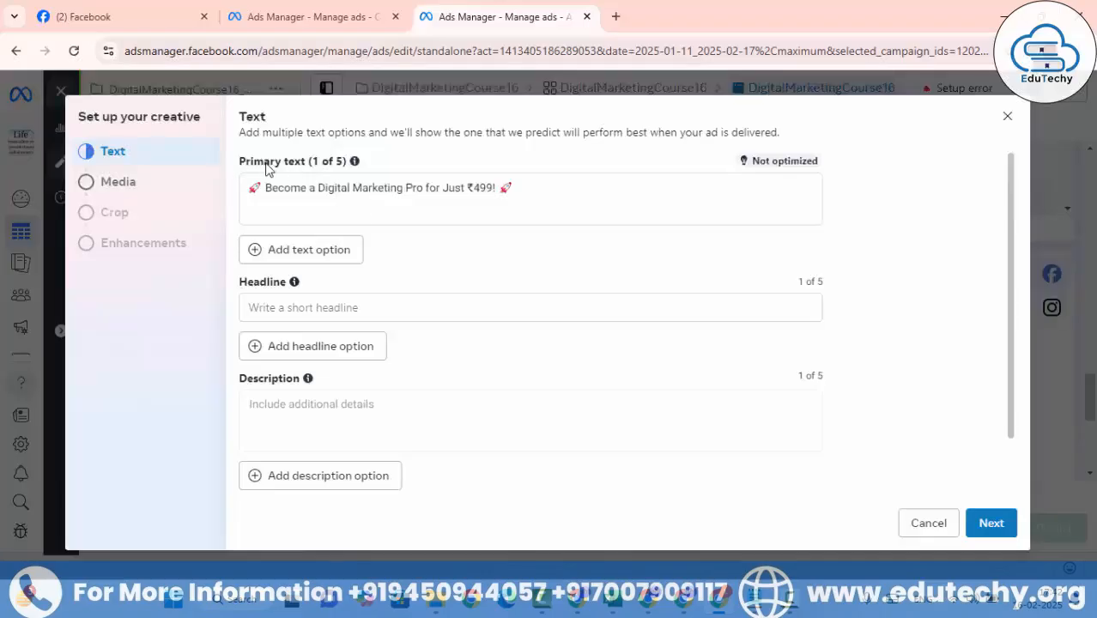
{"action": "left_click_drag", "start_coordinate": [541, 192], "coordinate": [307, 166]}
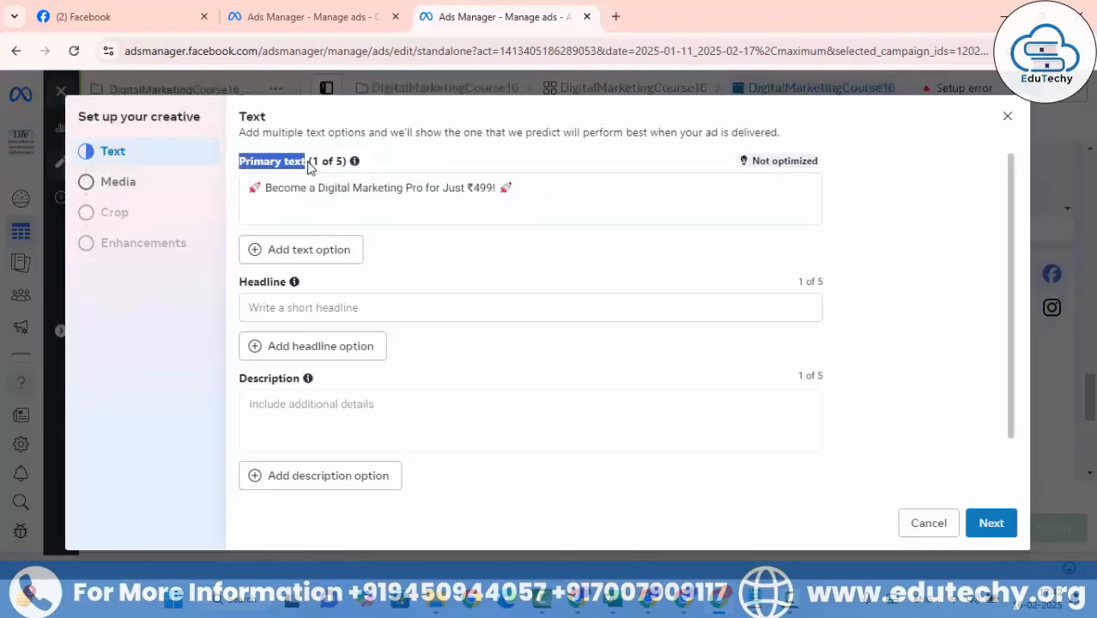
{"action": "left_click", "coordinate": [246, 184]}
{"action": "key", "text": "Delete"}
{"action": "key", "text": "Delete"}
{"action": "key", "text": "Delete"}
{"action": "key", "text": "Delete"}
{"action": "key", "text": "Delete"}
{"action": "key", "text": "Delete"}
{"action": "key", "text": "Delete"}
{"action": "key", "text": "Delete"}
{"action": "key", "text": "Delete"}
{"action": "key", "text": "Delete"}
{"action": "key", "text": "Delete"}
{"action": "key", "text": "Delete"}
{"action": "key", "text": "Delete"}
{"action": "key", "text": "Delete"}
{"action": "key", "text": "Delete"}
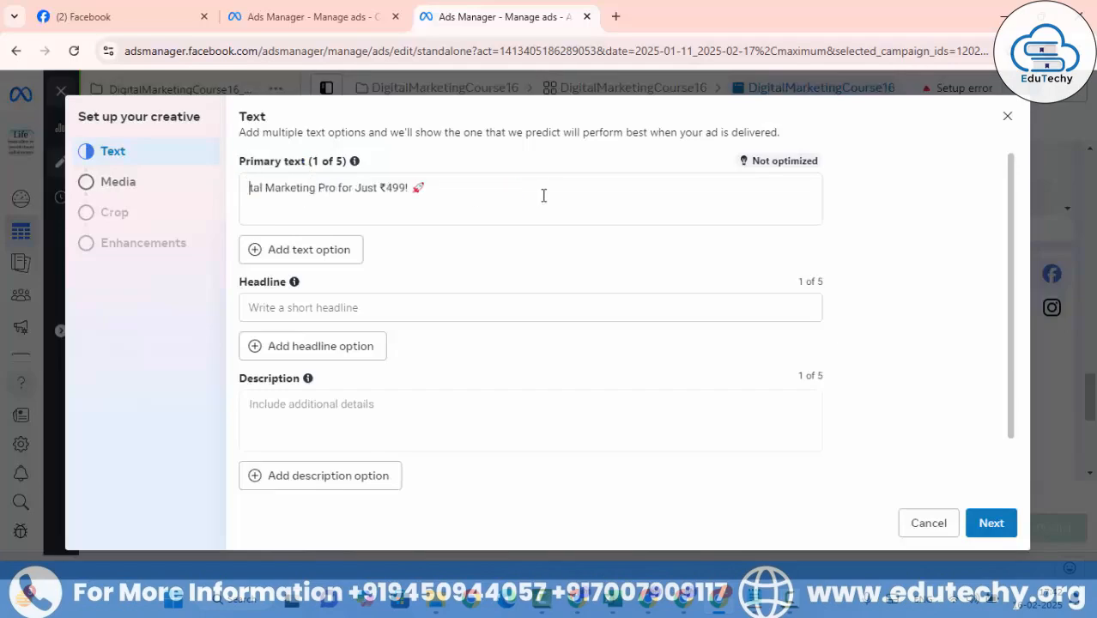
{"action": "left_click_drag", "start_coordinate": [431, 187], "coordinate": [249, 182]}
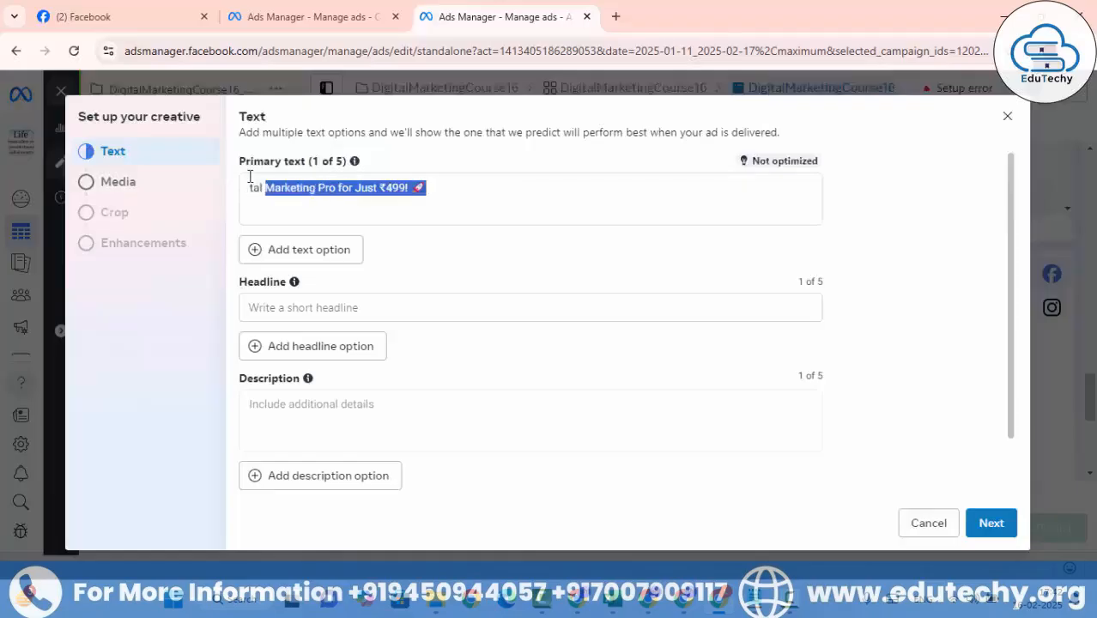
{"action": "key", "text": "Delete"}
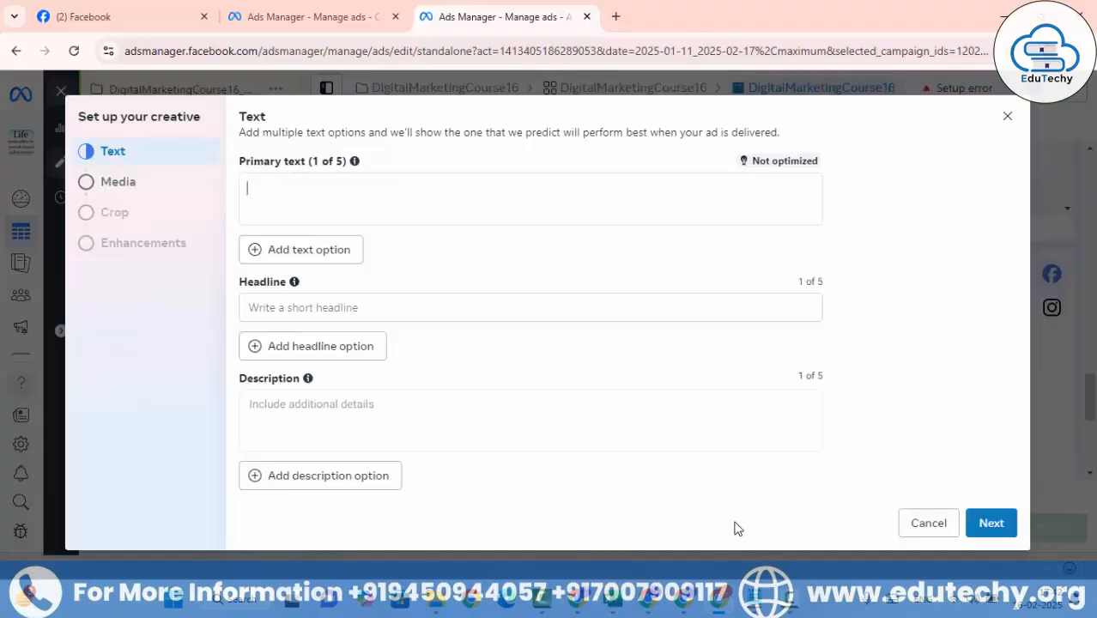
Copy the prompt asking for primary text, headline and description lines from the Notepad syllabus notes into the ChatGPT "Facebook Ad Creation" chat message.
{"action": "mouse_move", "coordinate": [753, 598]}
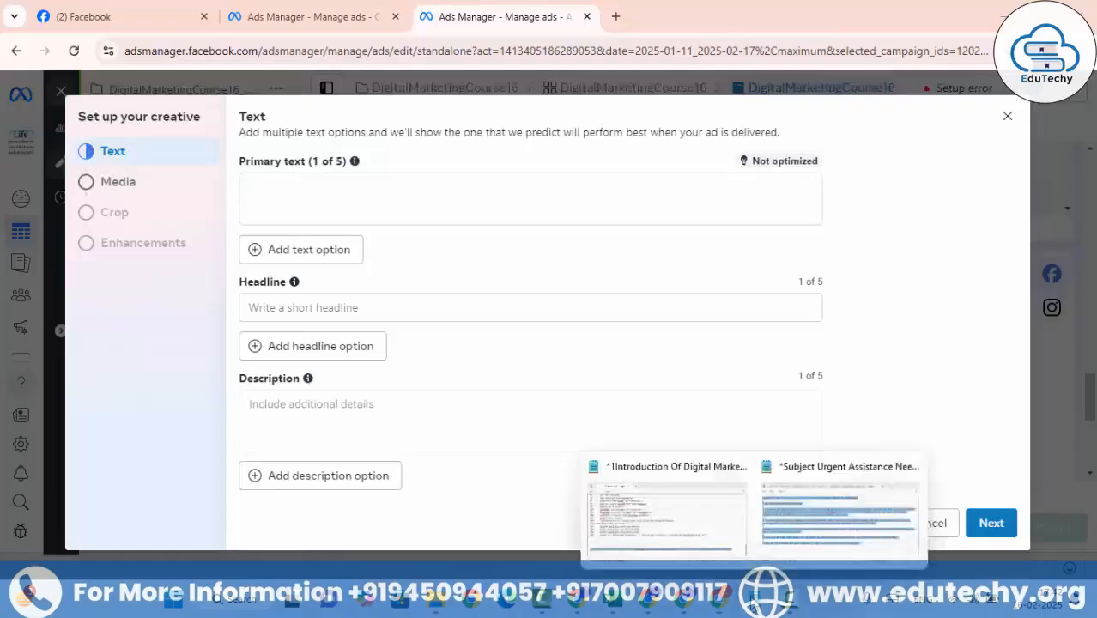
{"action": "left_click", "coordinate": [650, 534]}
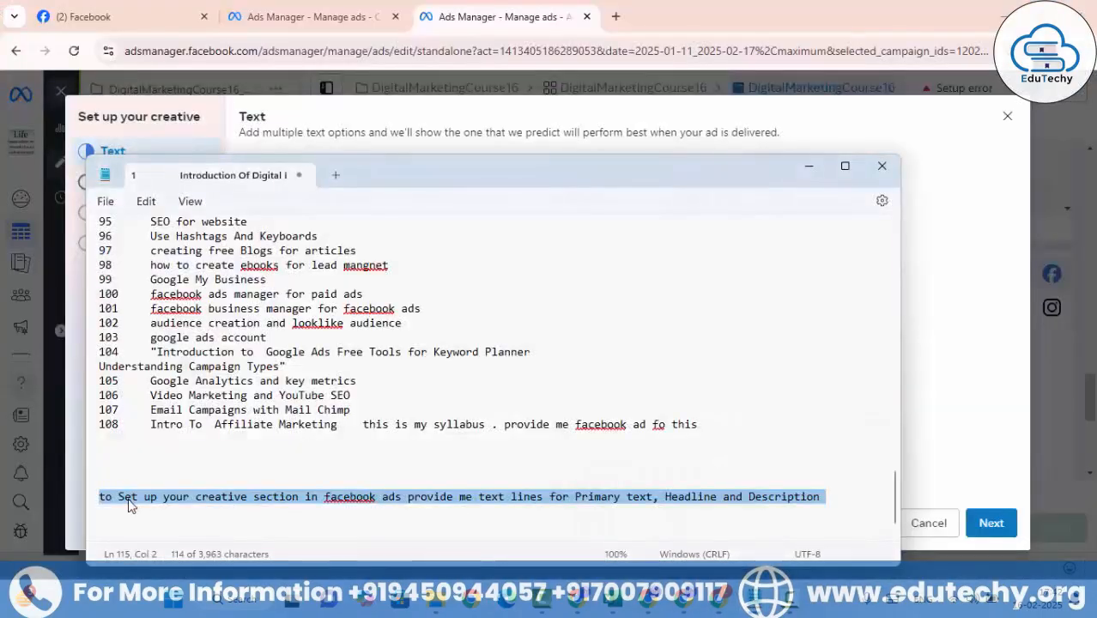
{"action": "right_click", "coordinate": [128, 506]}
{"action": "left_click", "coordinate": [195, 285]}
{"action": "left_click", "coordinate": [681, 602]}
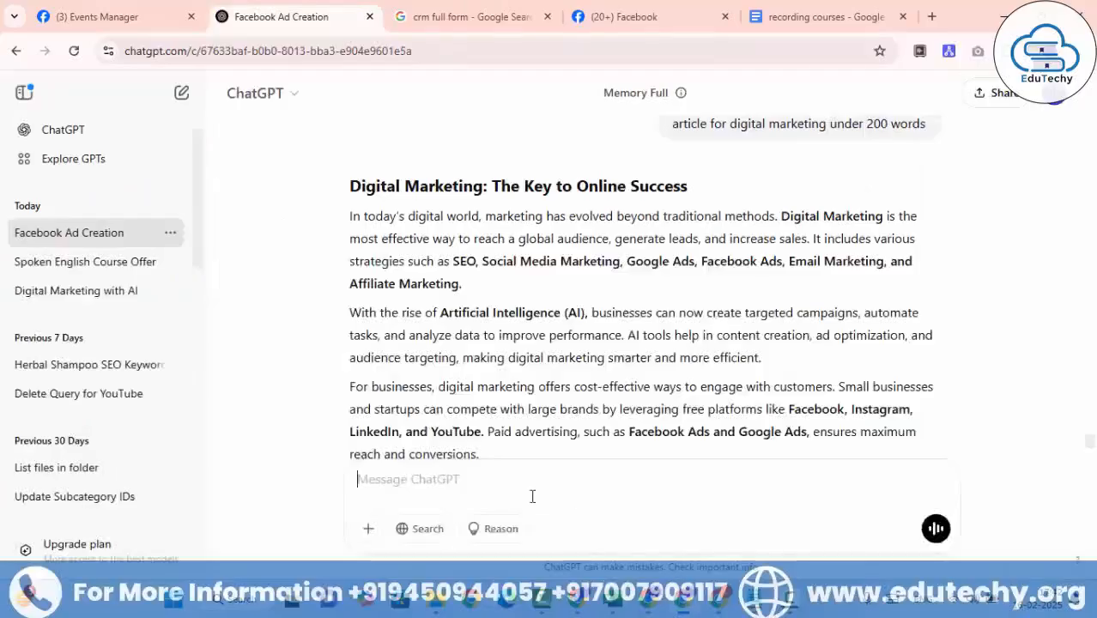
{"action": "key", "text": "ctrl+v"}
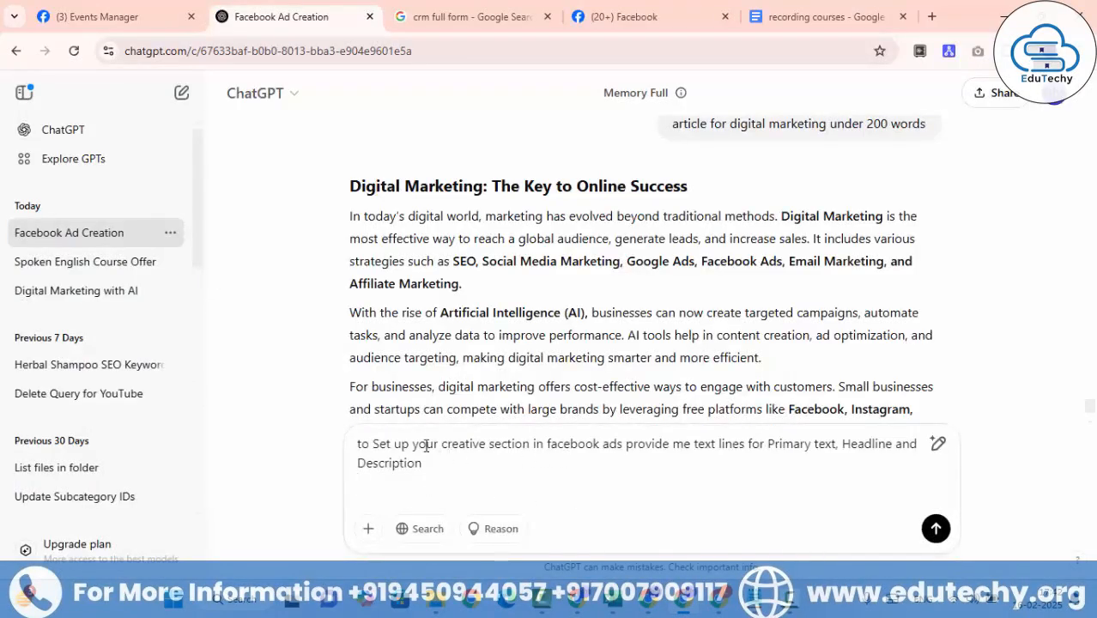
Complete the ChatGPT prompt with "for digital marketing ad" and submit it.
{"action": "left_click_drag", "start_coordinate": [438, 446], "coordinate": [415, 453]}
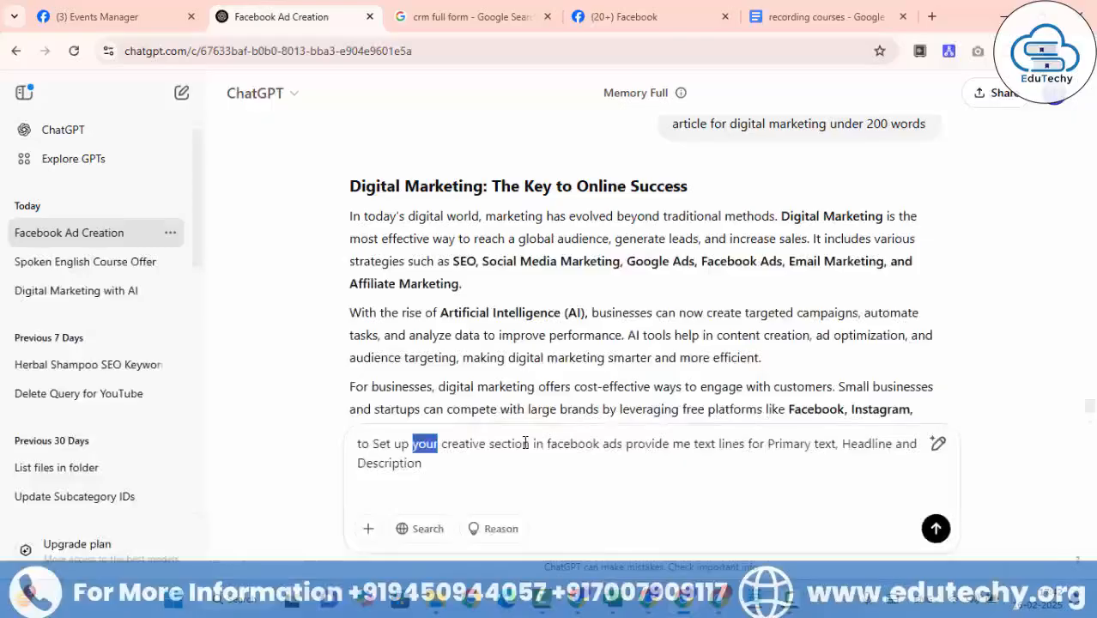
{"action": "left_click", "coordinate": [792, 447]}
{"action": "left_click", "coordinate": [447, 464]}
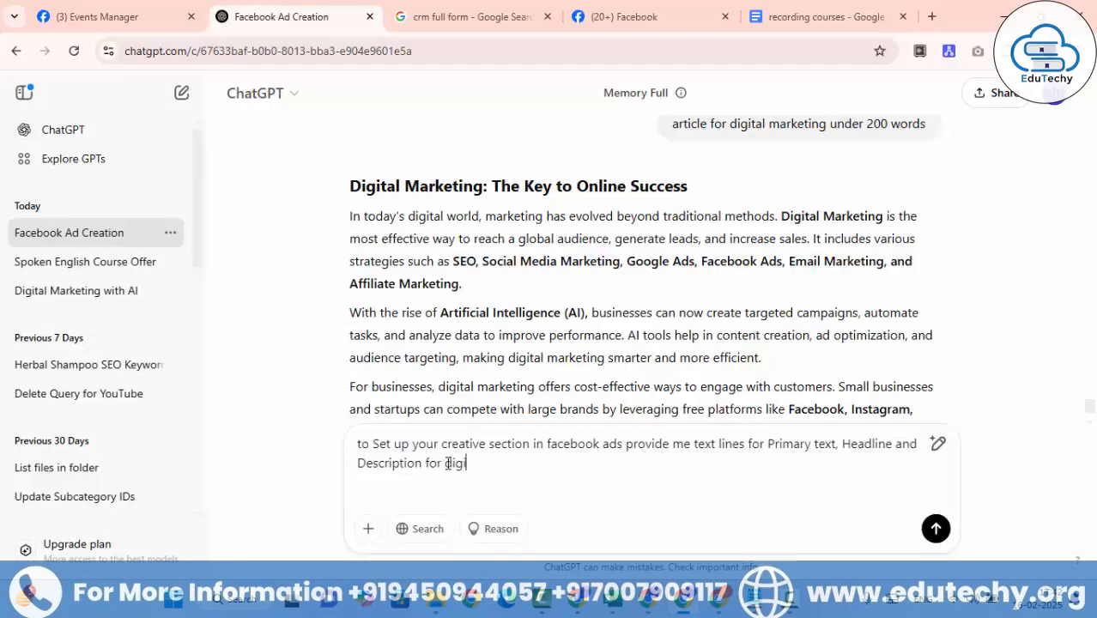
{"action": "type", "text": "for digital marketing ad"}
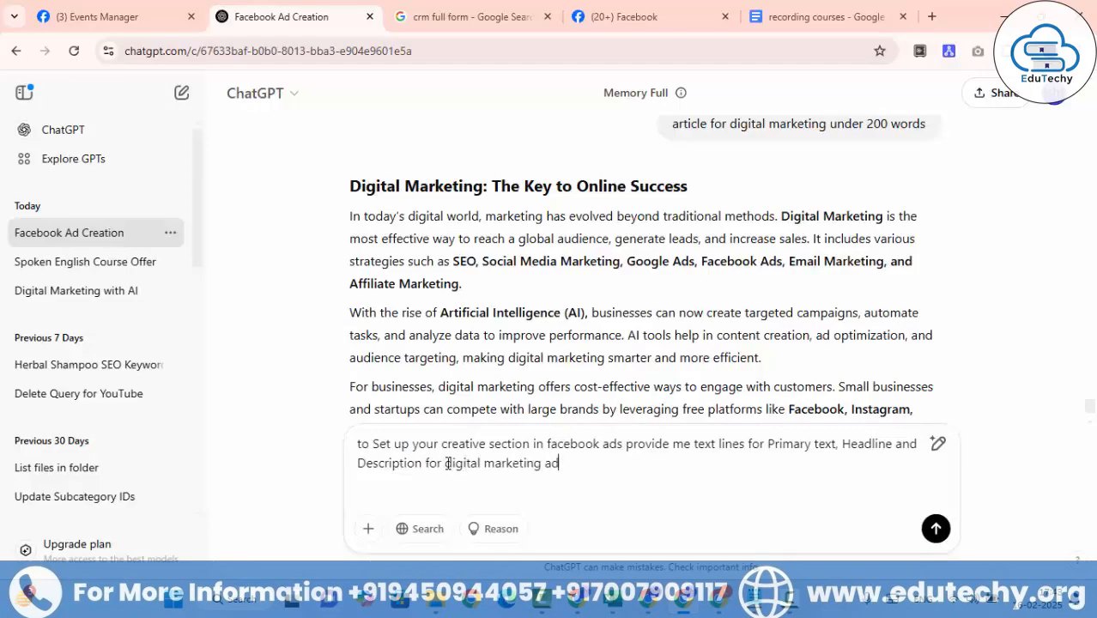
{"action": "key", "text": "Return"}
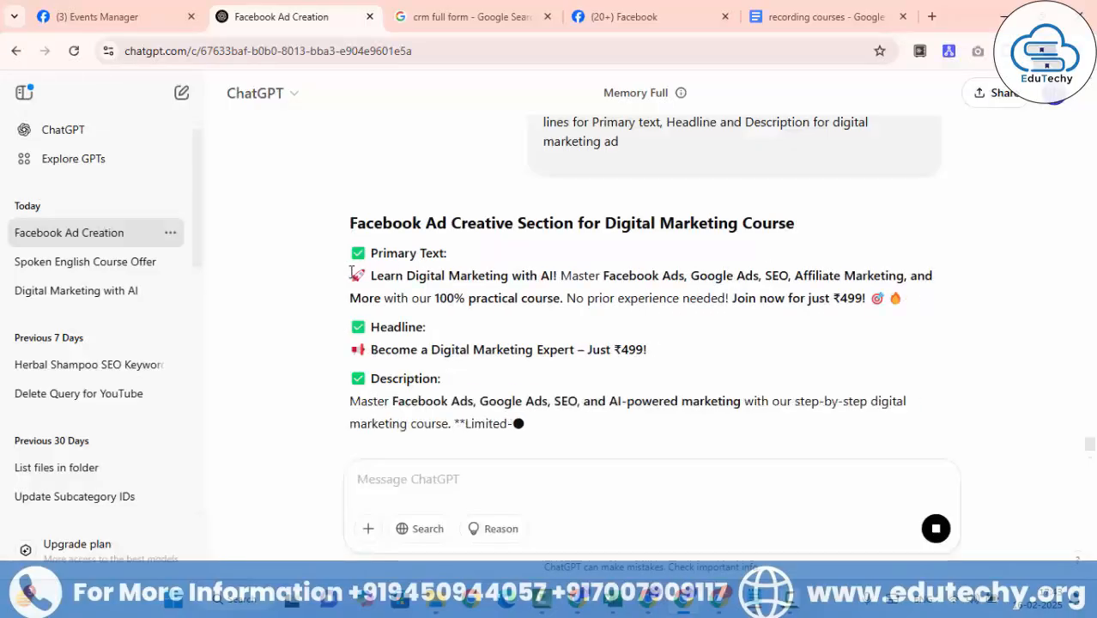
Copy ChatGPT's primary text beginning "🚀 Learn Digital Marketing with AI!" into the creative's primary text in Ads Manager.
{"action": "left_click_drag", "start_coordinate": [353, 273], "coordinate": [932, 307]}
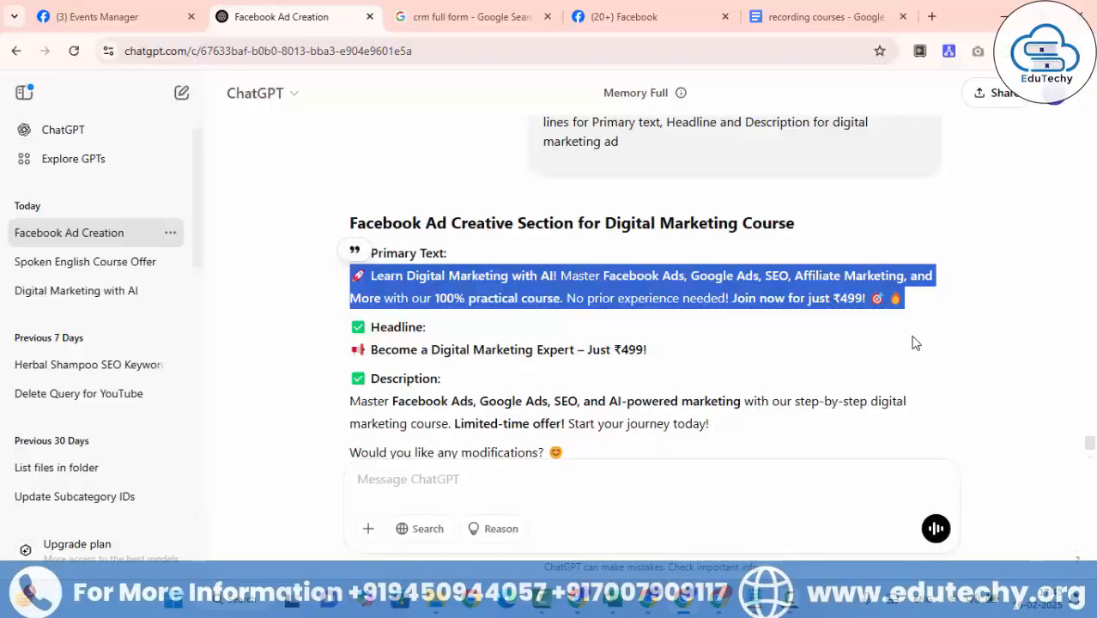
{"action": "left_click", "coordinate": [720, 599]}
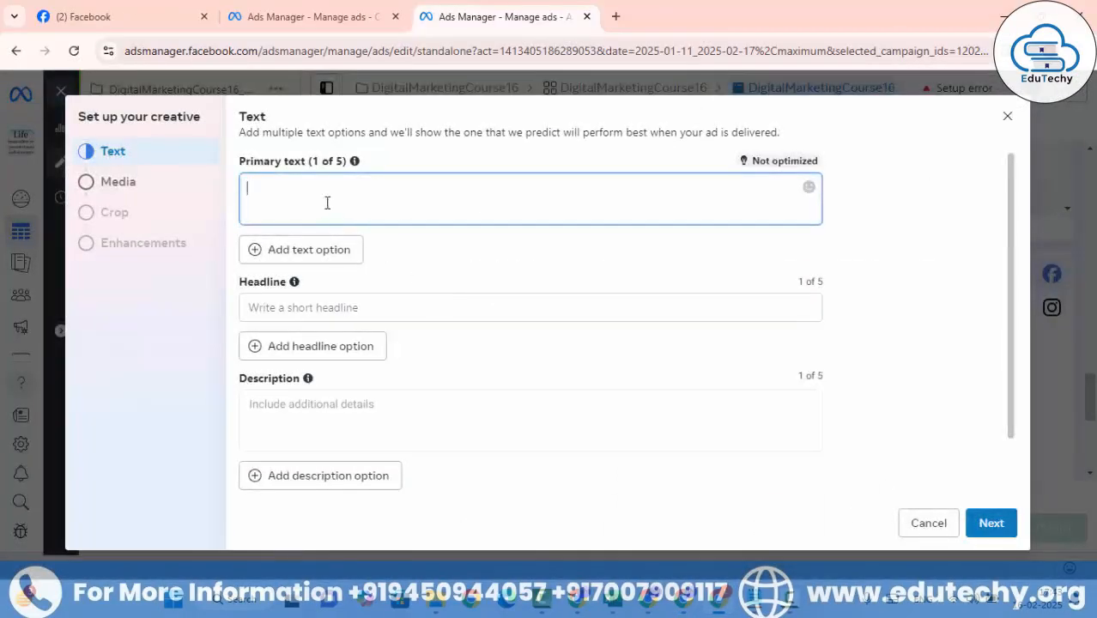
{"action": "key", "text": "ctrl+v"}
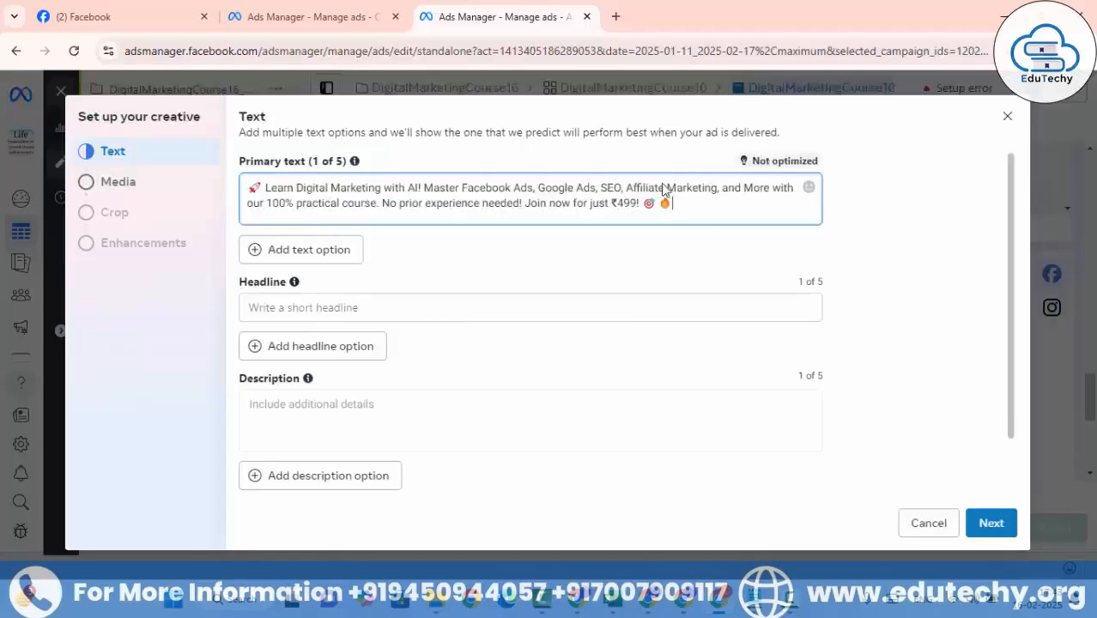
Copy the headline "Become a Digital Marketing Expert – Just ₹499!" from ChatGPT into the creative's headline in Ads Manager.
{"action": "left_click", "coordinate": [697, 602]}
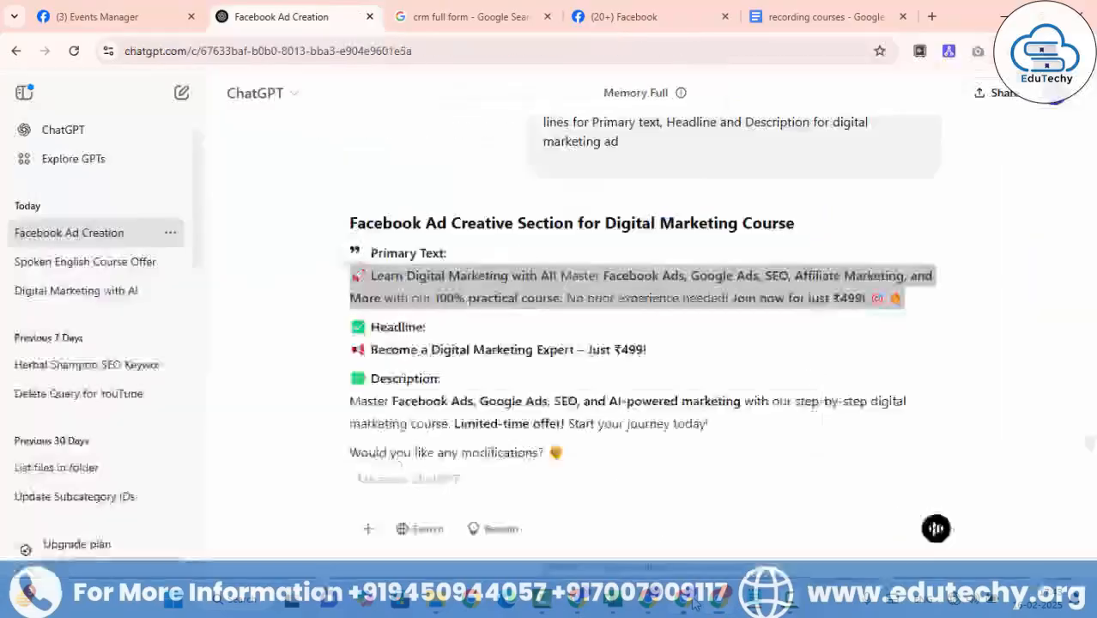
{"action": "left_click_drag", "start_coordinate": [358, 347], "coordinate": [648, 349]}
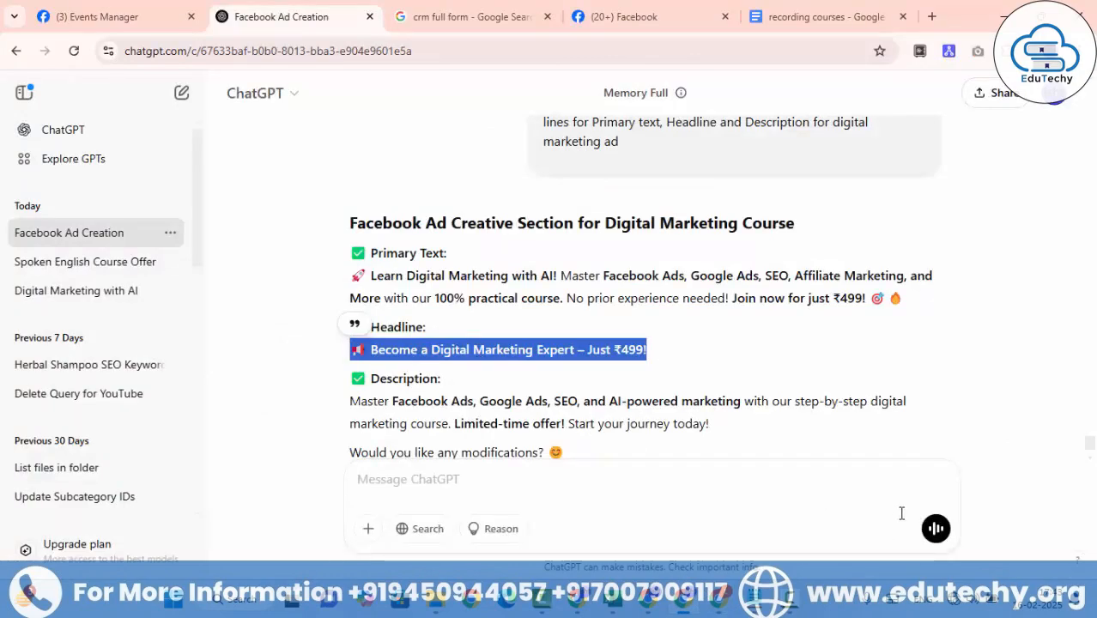
{"action": "left_click", "coordinate": [719, 602]}
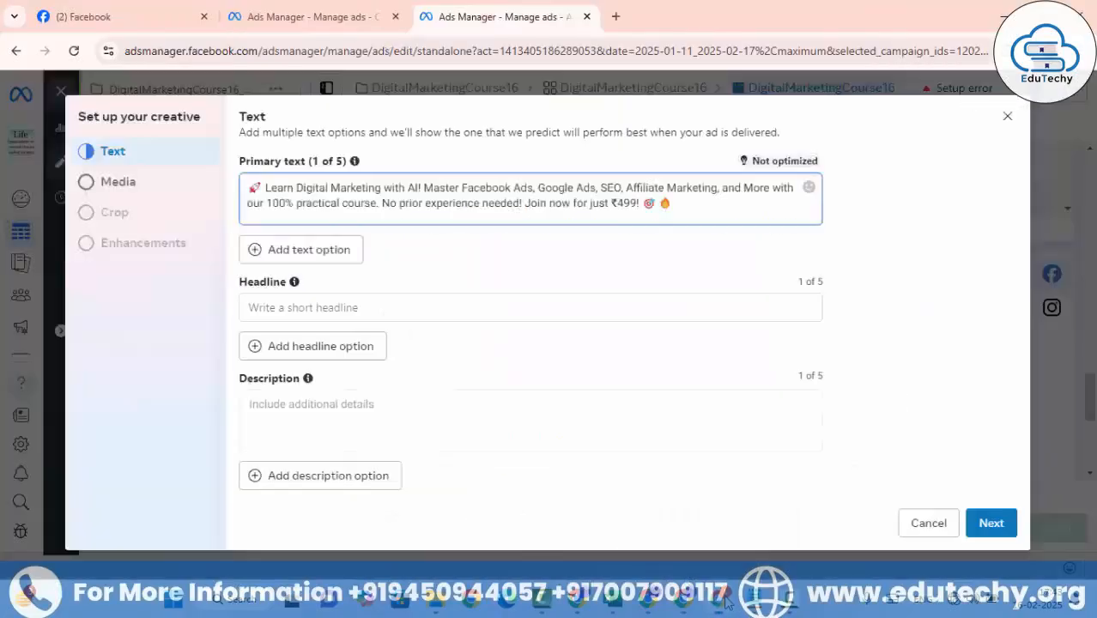
{"action": "left_click", "coordinate": [390, 303]}
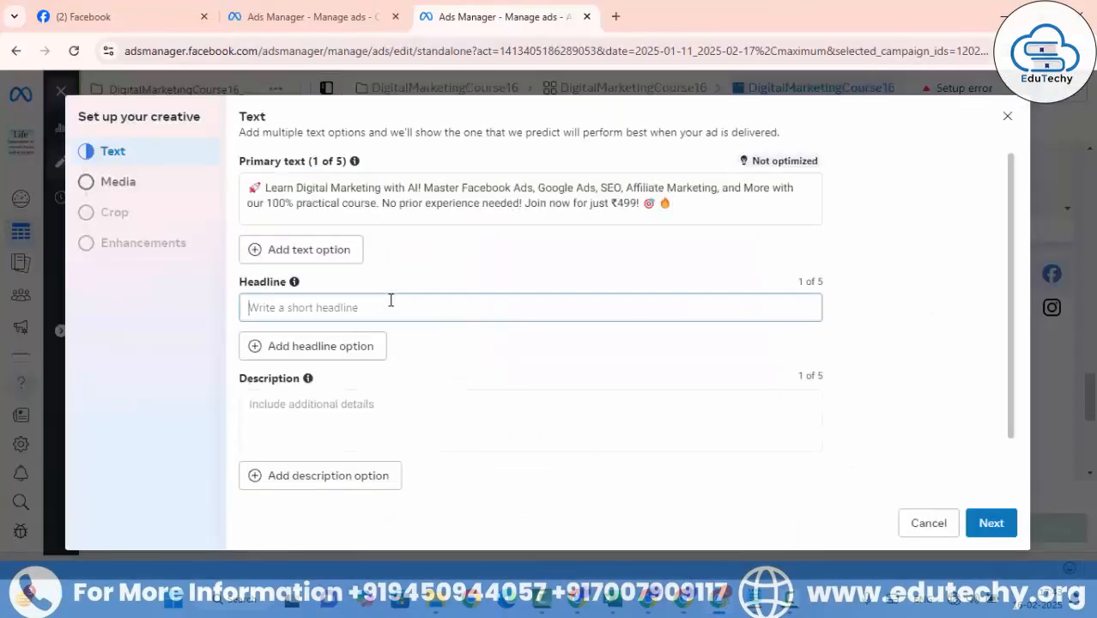
{"action": "key", "text": "ctrl+v"}
Copy ChatGPT's description beginning "Master Facebook Ads, Google Ads, SEO, and AI-powered marketing" into the creative's description in Ads Manager.
{"action": "scroll", "coordinate": [423, 367], "scroll_direction": "down", "scroll_amount": 1}
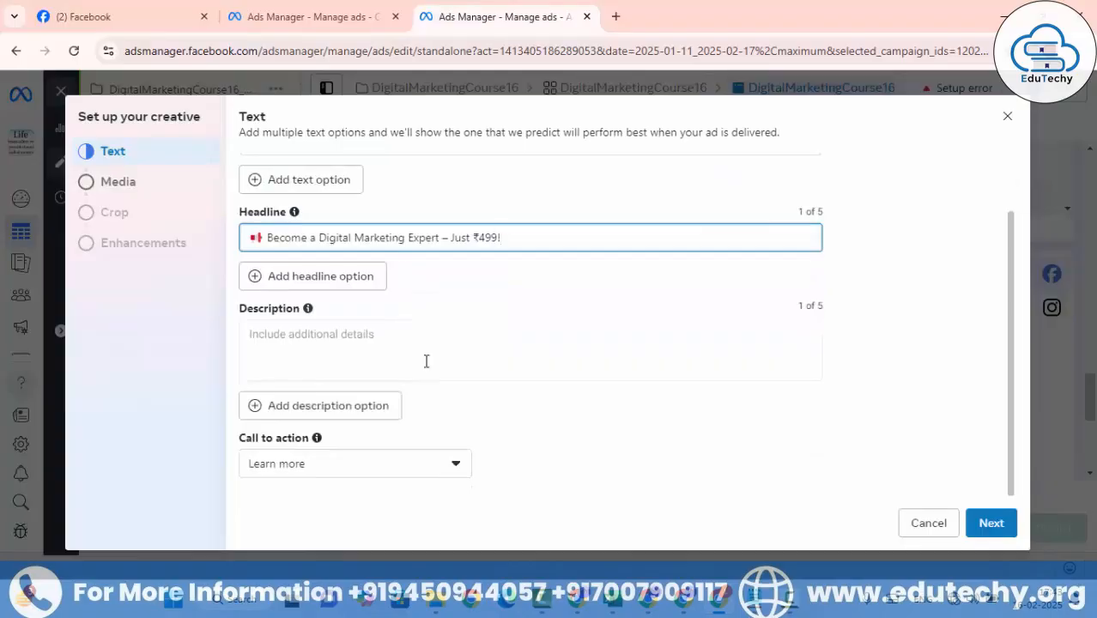
{"action": "left_click", "coordinate": [372, 345]}
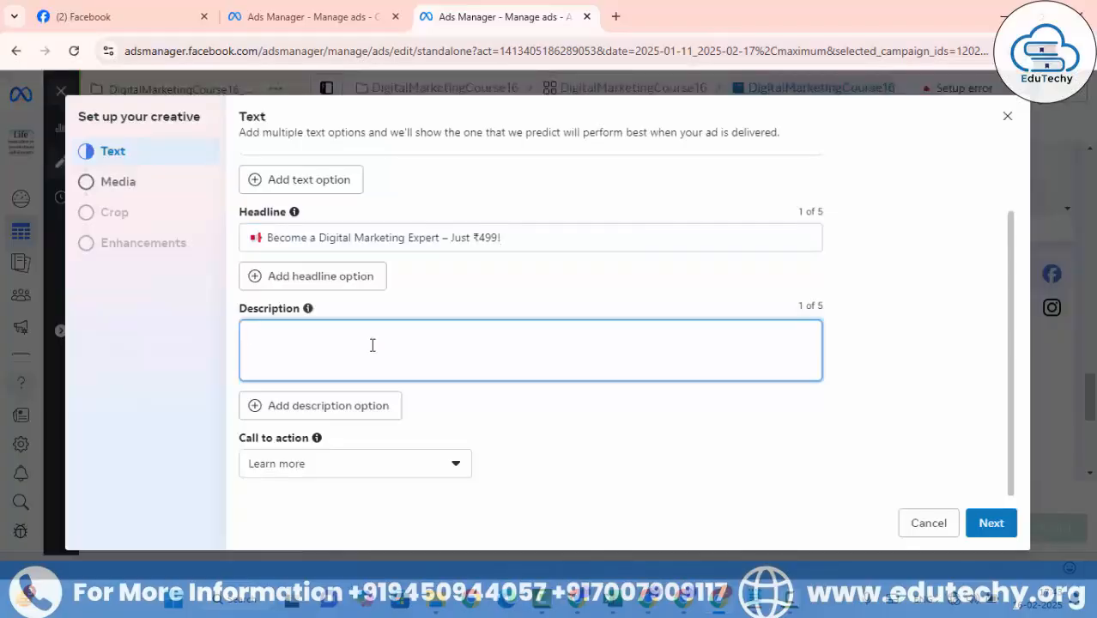
{"action": "left_click", "coordinate": [700, 599]}
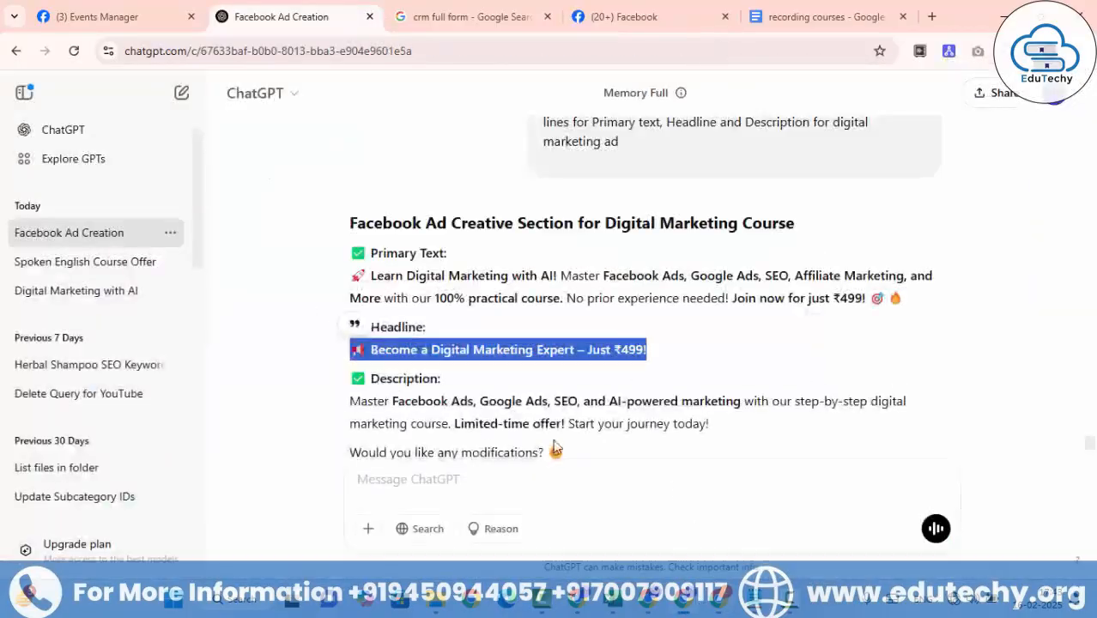
{"action": "scroll", "coordinate": [554, 447], "scroll_direction": "down", "scroll_amount": 2}
{"action": "left_click_drag", "start_coordinate": [350, 321], "coordinate": [729, 351]}
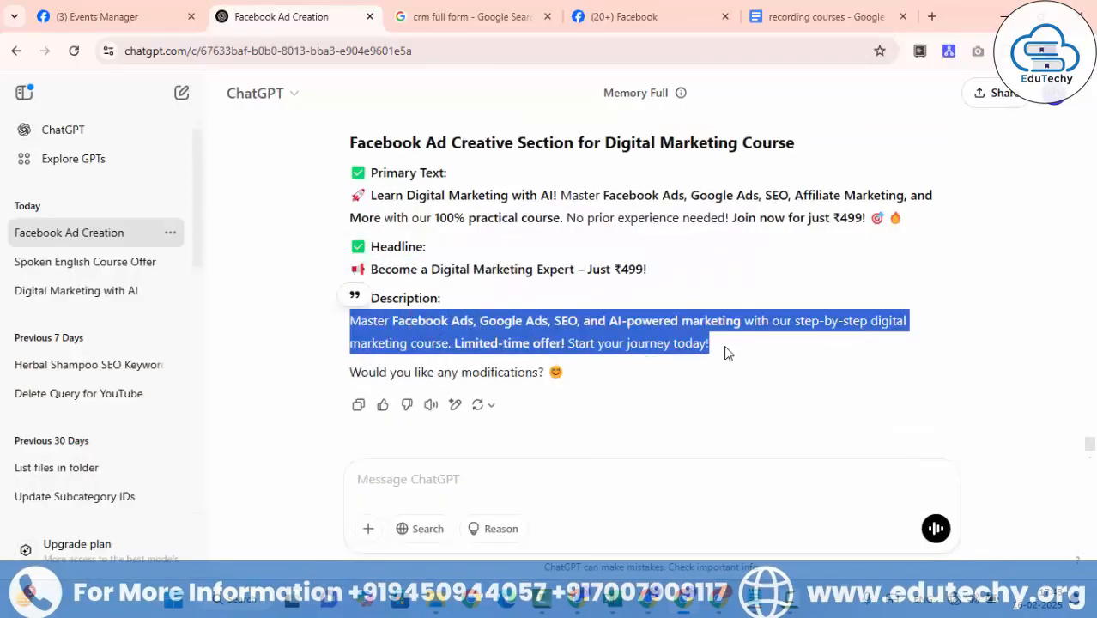
{"action": "key", "text": "alt+Tab"}
{"action": "left_click", "coordinate": [441, 323]}
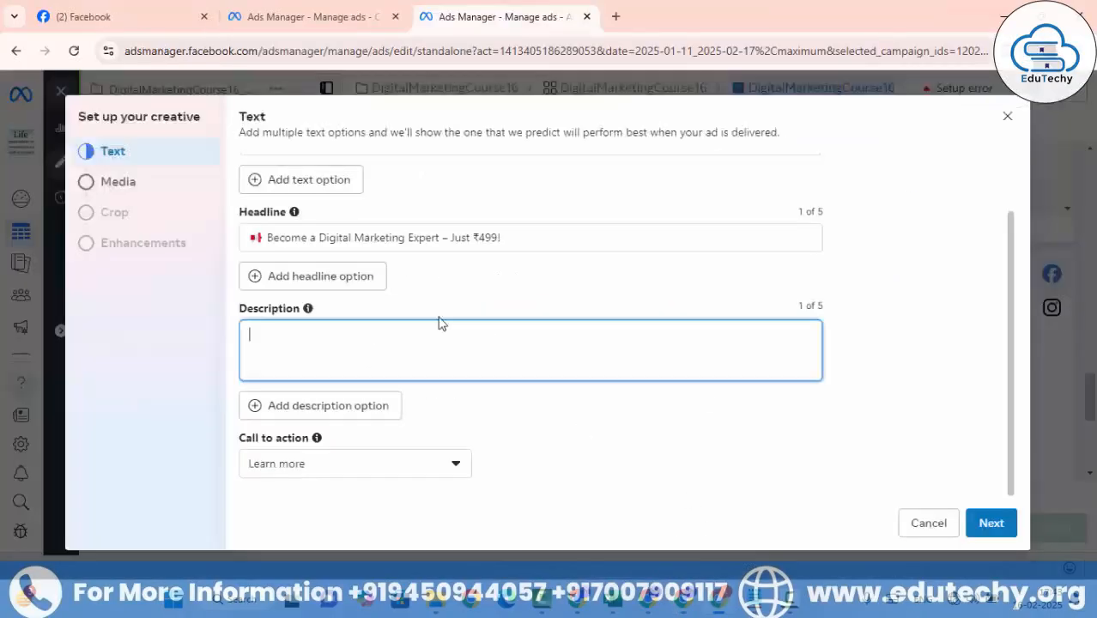
{"action": "key", "text": "ctrl+v"}
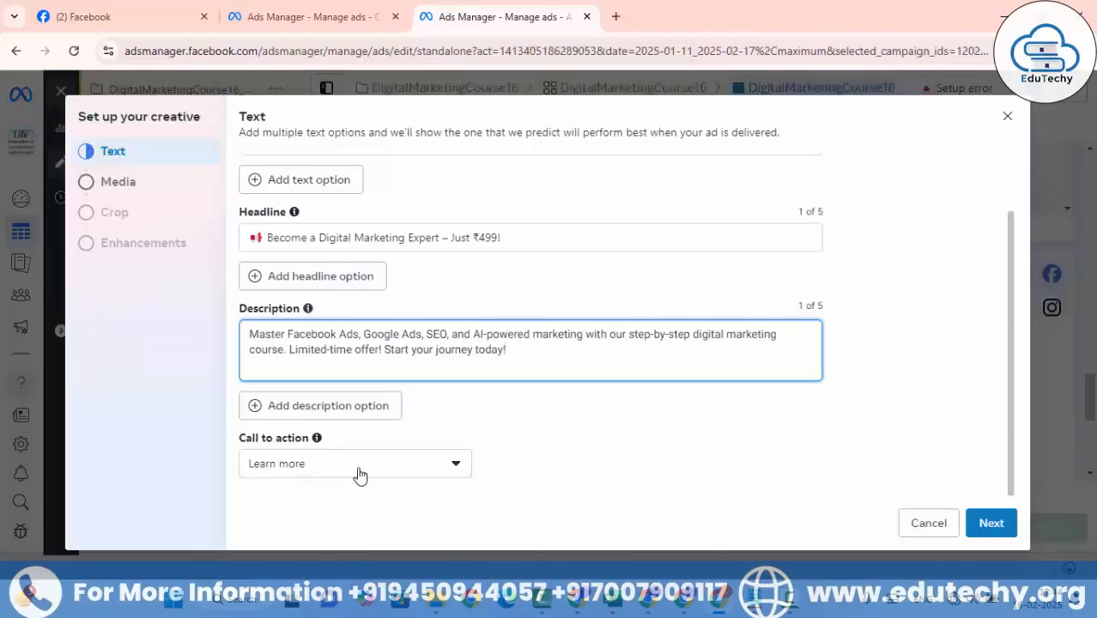
Upload the image "DALL-E 2025-02-16 13.11.03" from Downloads and select the matching Speak English image of the LEARN TECH page as the creative's media.
{"action": "left_click", "coordinate": [989, 523]}
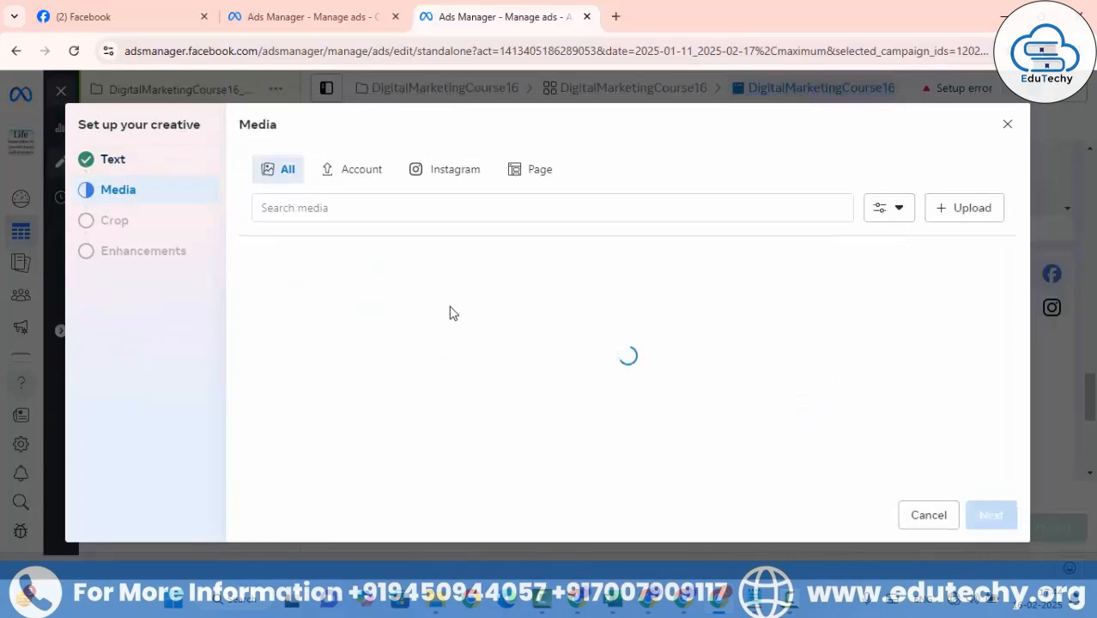
{"action": "left_click", "coordinate": [953, 218]}
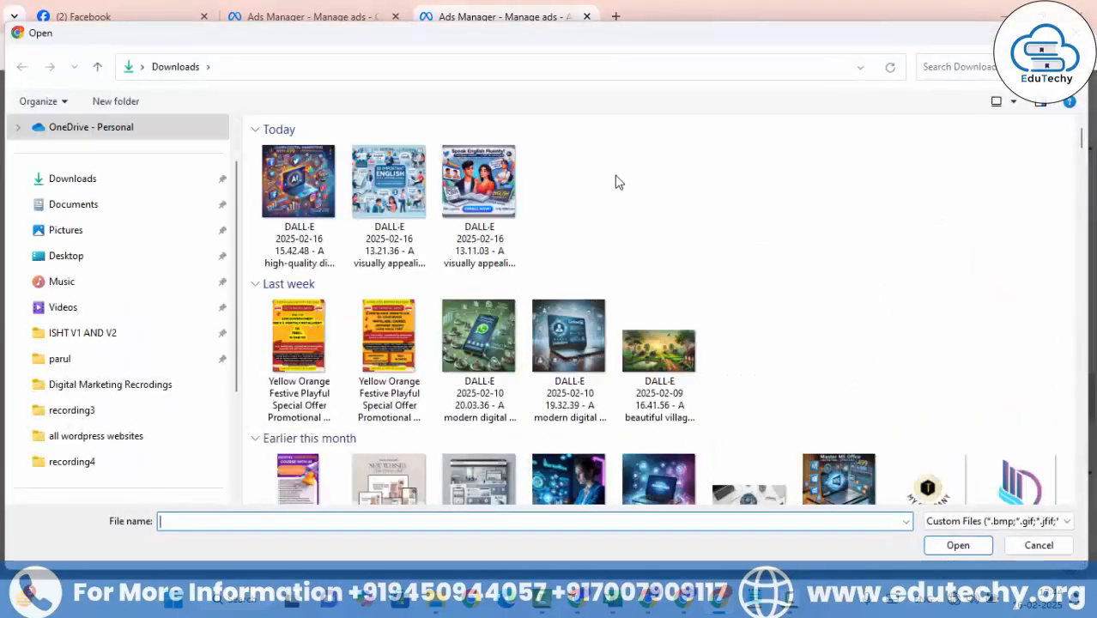
{"action": "left_click", "coordinate": [506, 191]}
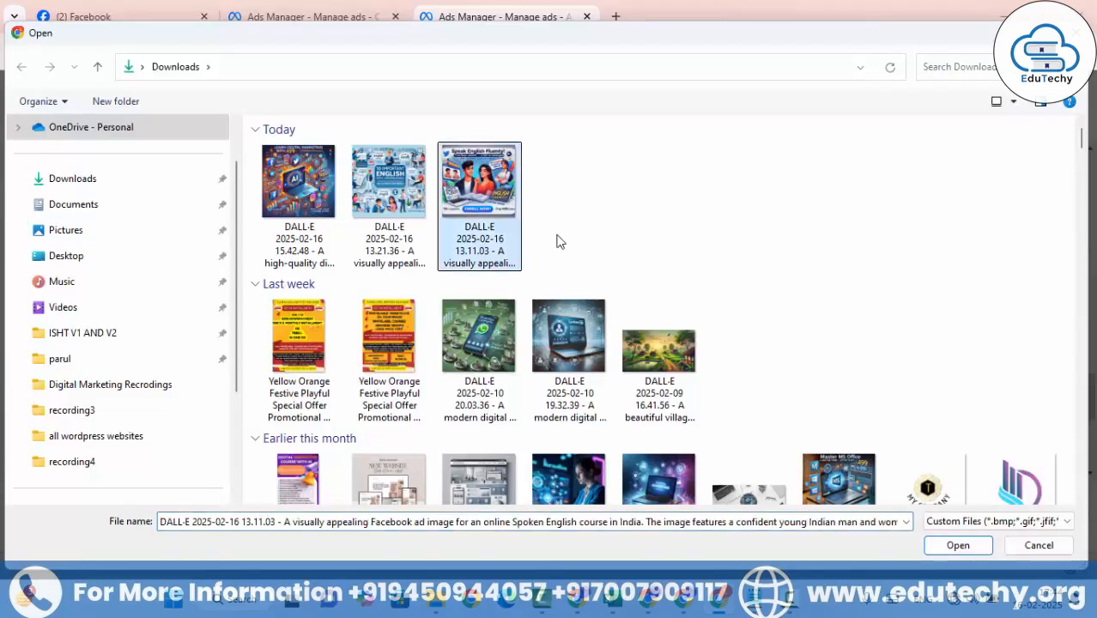
{"action": "left_click", "coordinate": [953, 546]}
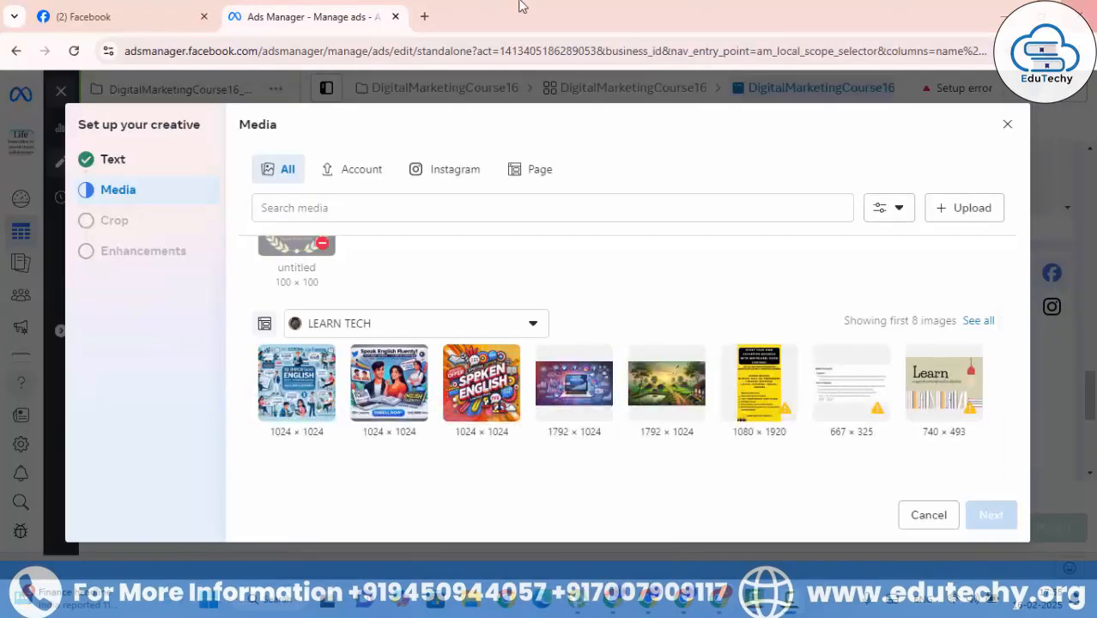
{"action": "left_click", "coordinate": [378, 404]}
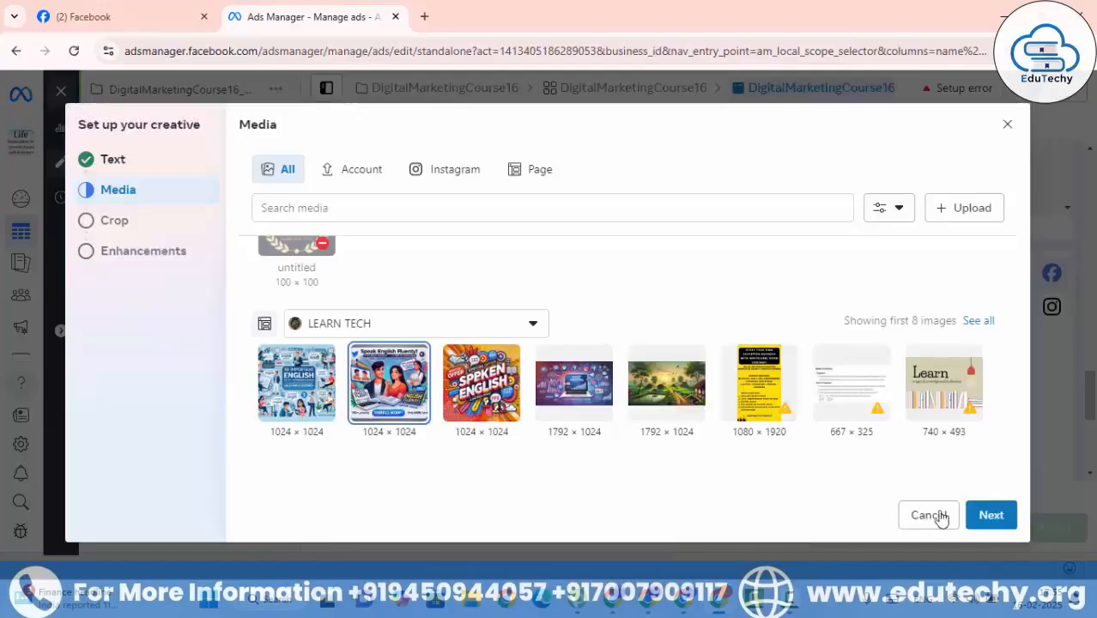
{"action": "left_click", "coordinate": [989, 518]}
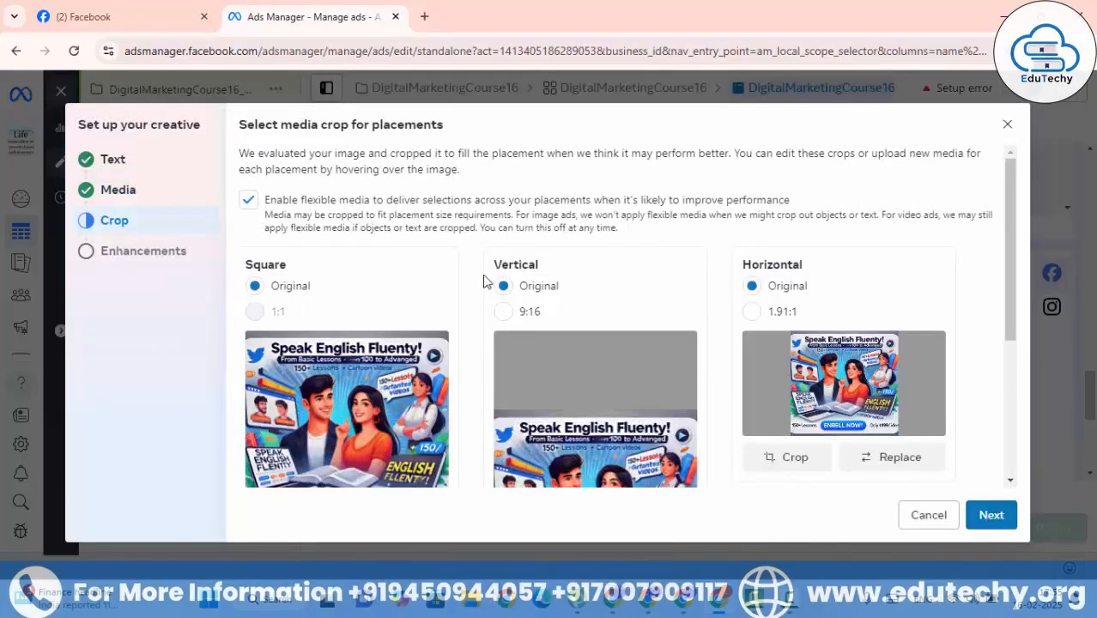
Review the placement crops and accept the Original crop for the square, vertical and horizontal formats.
{"action": "scroll", "coordinate": [506, 335], "scroll_direction": "down", "scroll_amount": 1}
{"action": "scroll", "coordinate": [469, 371], "scroll_direction": "up", "scroll_amount": 1}
{"action": "scroll", "coordinate": [577, 233], "scroll_direction": "down", "scroll_amount": 2}
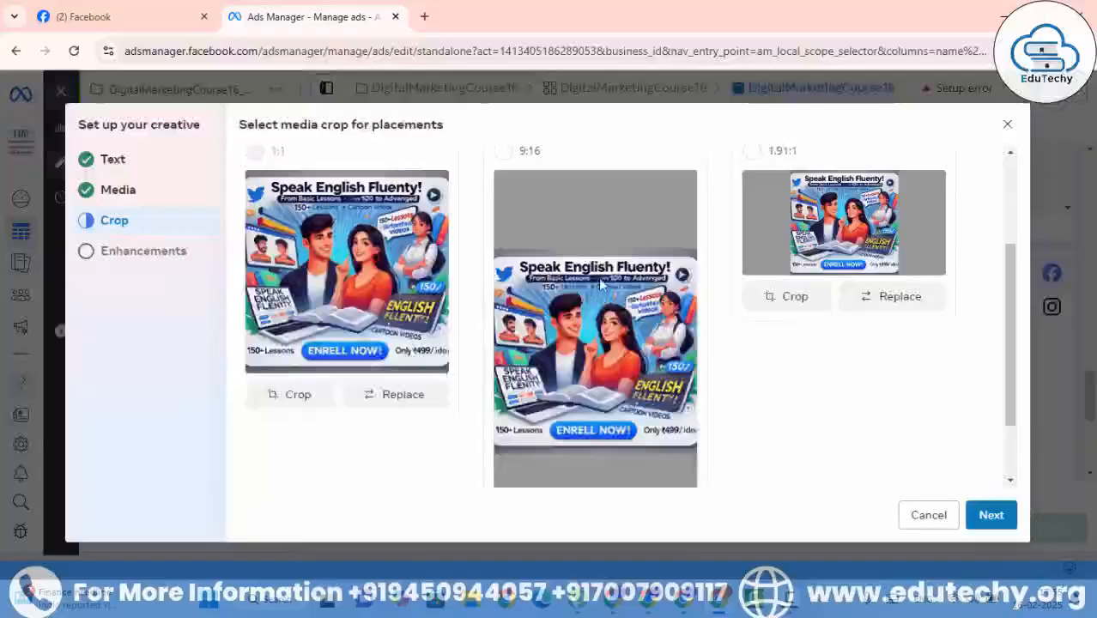
{"action": "scroll", "coordinate": [577, 233], "scroll_direction": "up", "scroll_amount": 1}
{"action": "scroll", "coordinate": [618, 363], "scroll_direction": "down", "scroll_amount": 1}
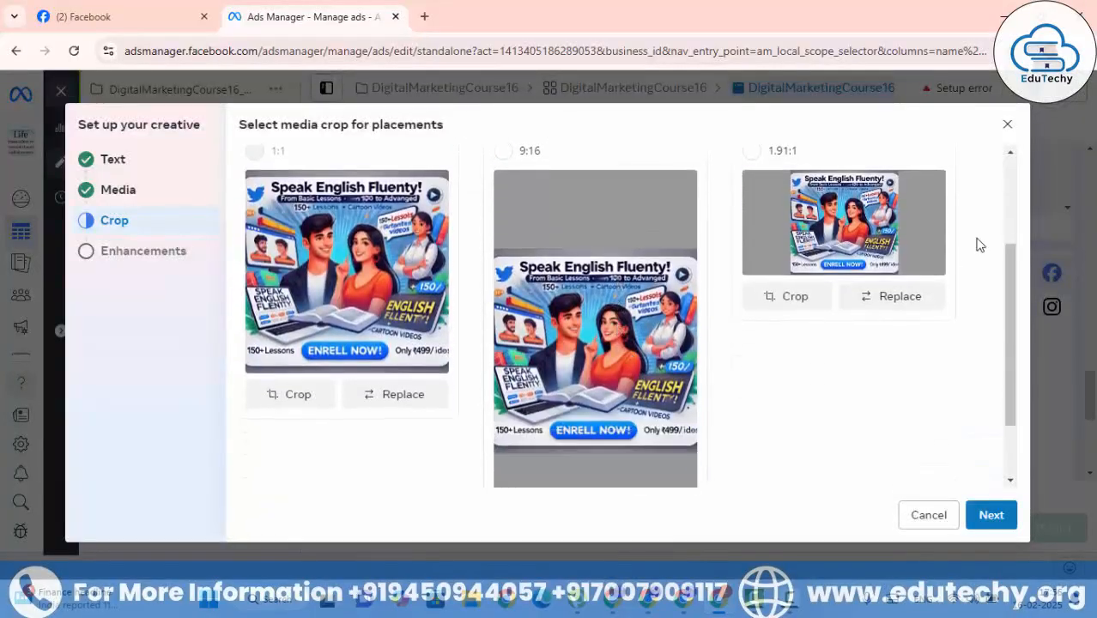
{"action": "scroll", "coordinate": [845, 237], "scroll_direction": "up", "scroll_amount": 2}
{"action": "scroll", "coordinate": [855, 406], "scroll_direction": "down", "scroll_amount": 2}
{"action": "scroll", "coordinate": [855, 406], "scroll_direction": "down", "scroll_amount": 1}
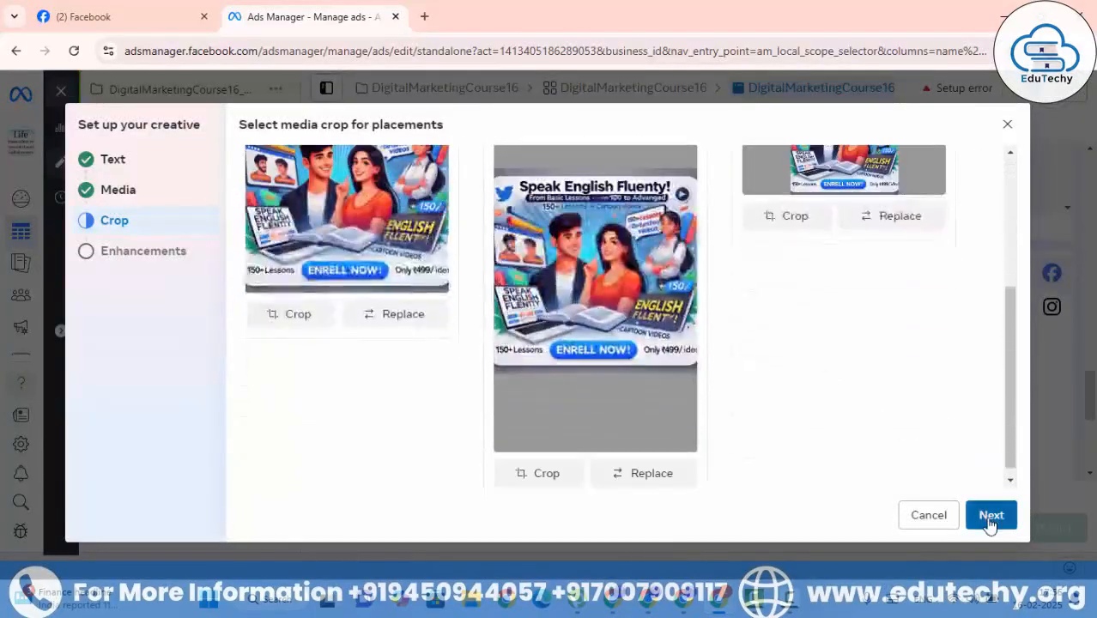
{"action": "left_click", "coordinate": [990, 517]}
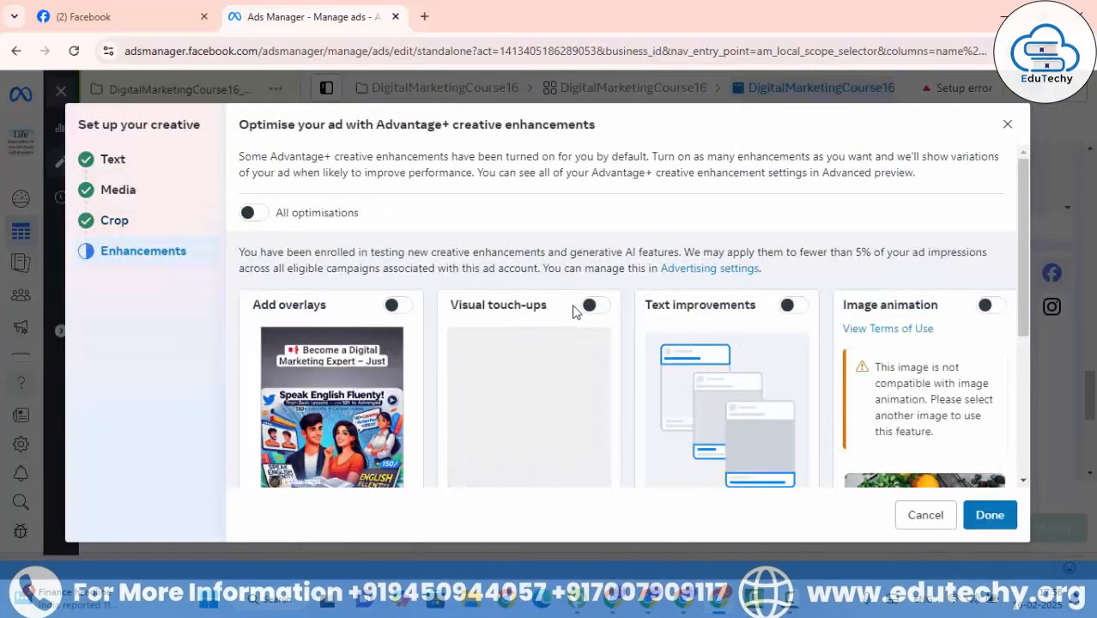
Enable all Advantage+ creative optimisations and finish the creative setup.
{"action": "left_click", "coordinate": [253, 213]}
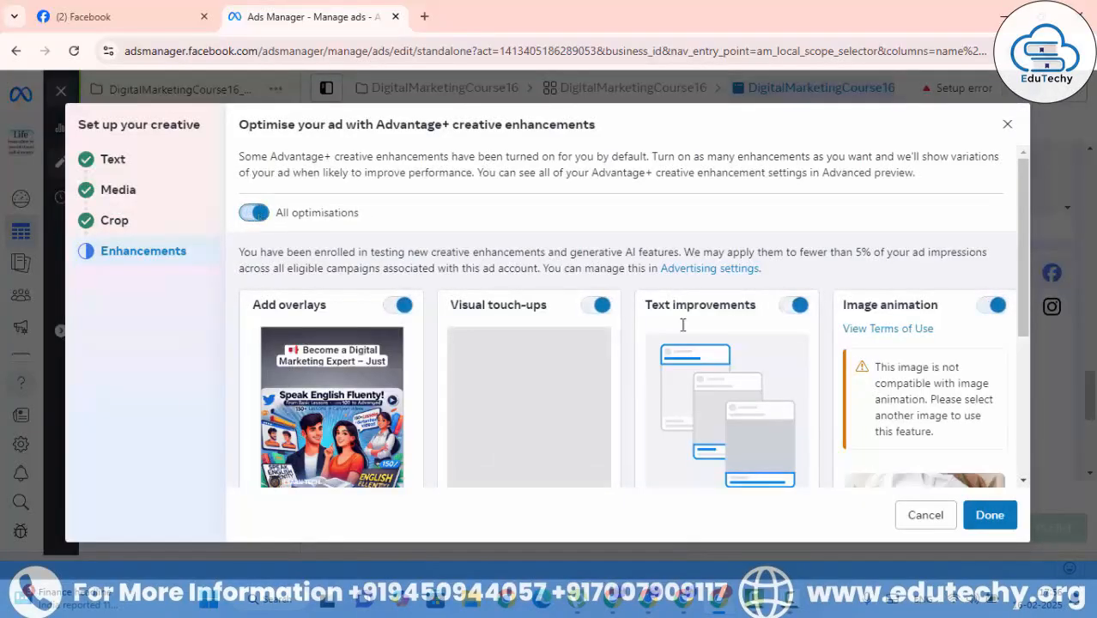
{"action": "scroll", "coordinate": [686, 386], "scroll_direction": "down", "scroll_amount": 2}
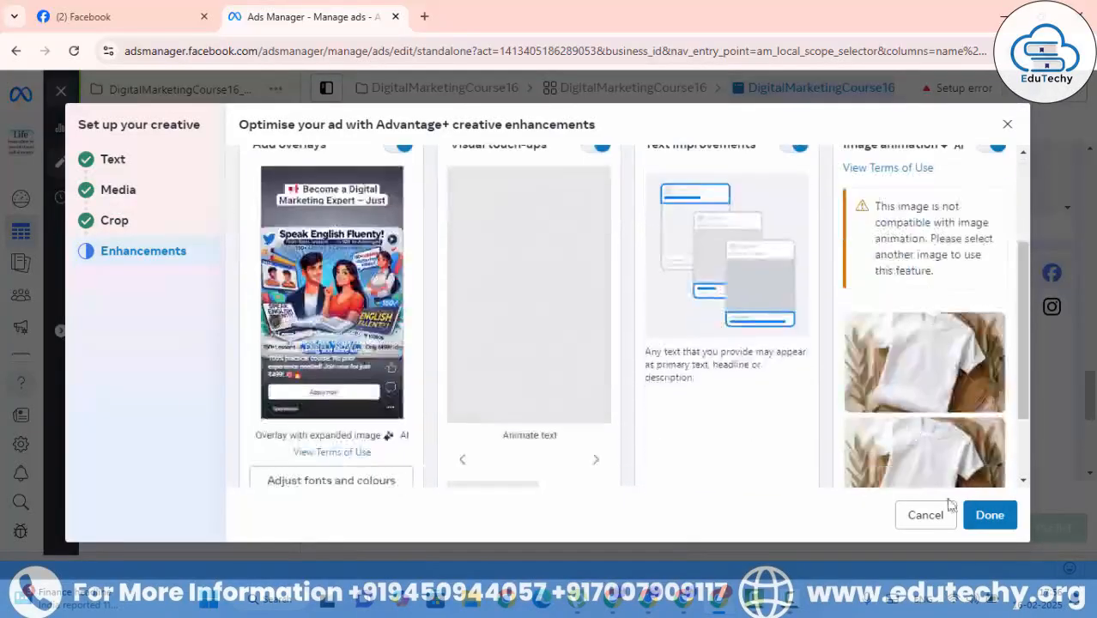
{"action": "left_click", "coordinate": [989, 515]}
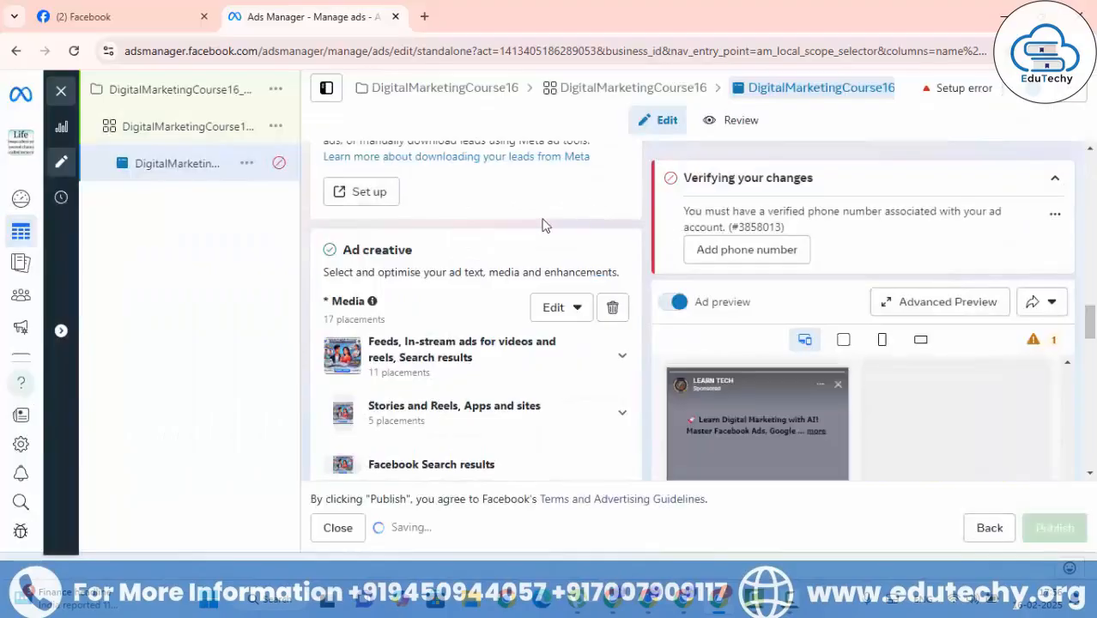
{"action": "scroll", "coordinate": [551, 350], "scroll_direction": "down", "scroll_amount": 3}
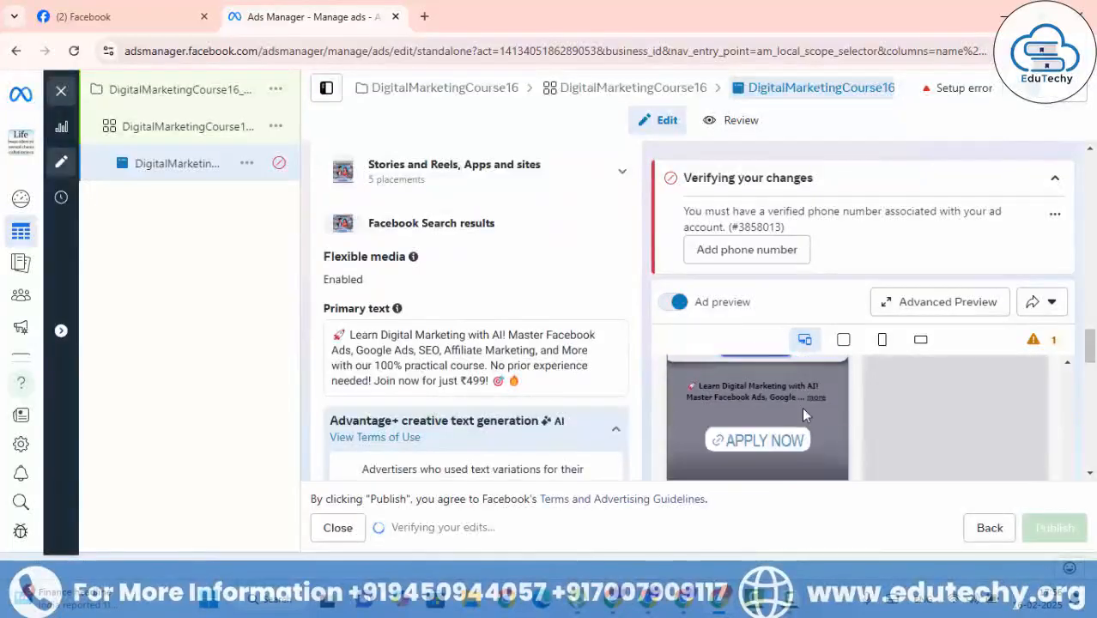
Check the creative in the ad preview, publish the digital marketing course ad and close its editor.
{"action": "left_click", "coordinate": [1053, 179]}
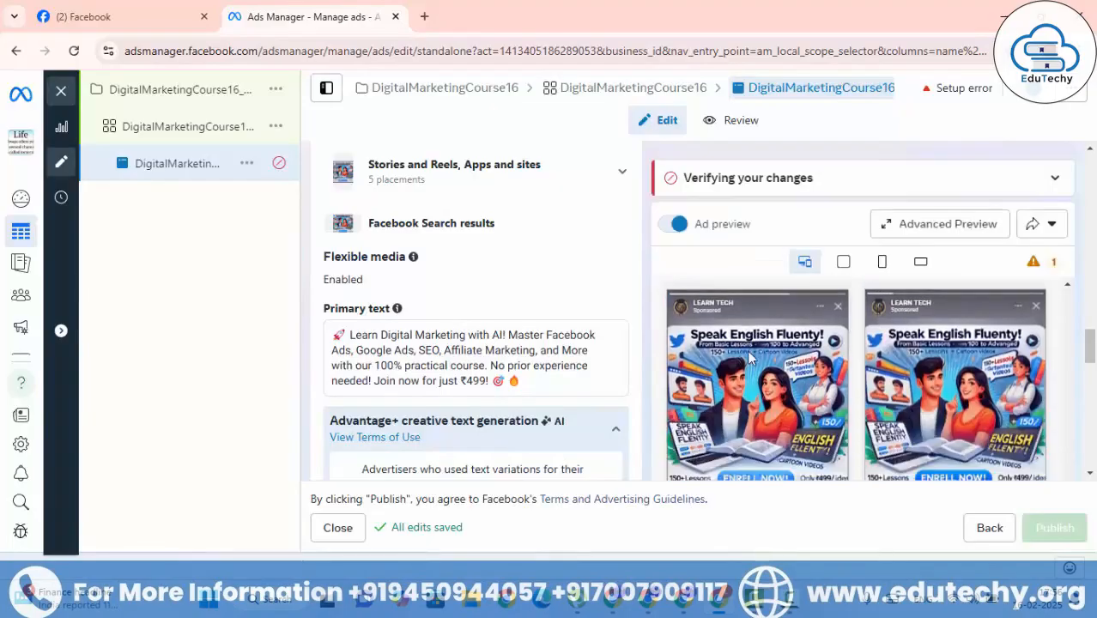
{"action": "scroll", "coordinate": [922, 378], "scroll_direction": "down", "scroll_amount": 3}
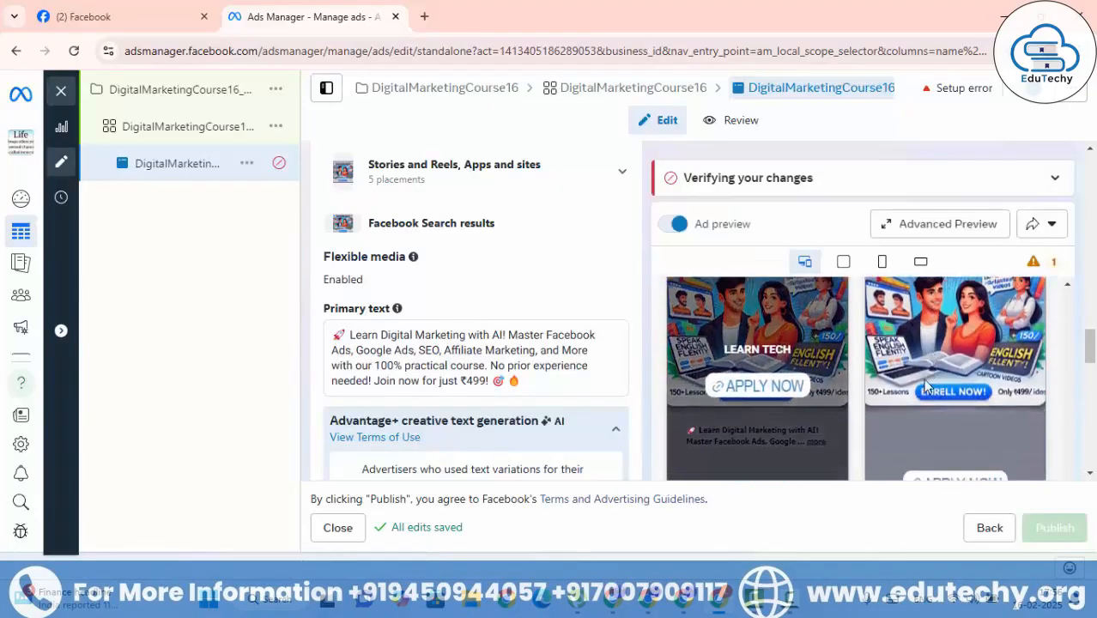
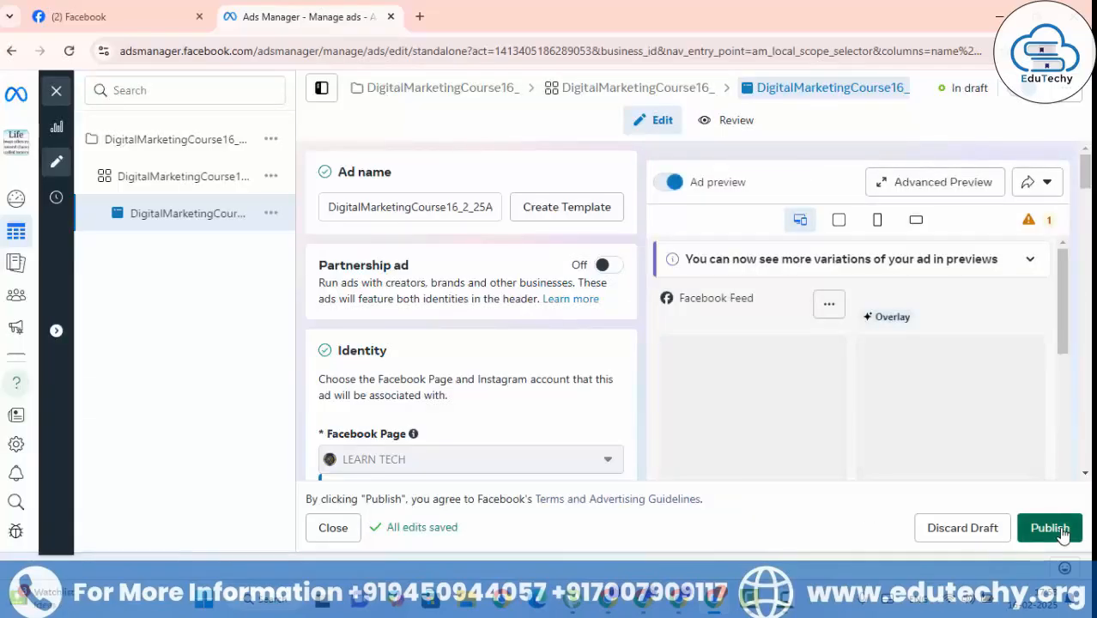
{"action": "left_click", "coordinate": [1049, 528]}
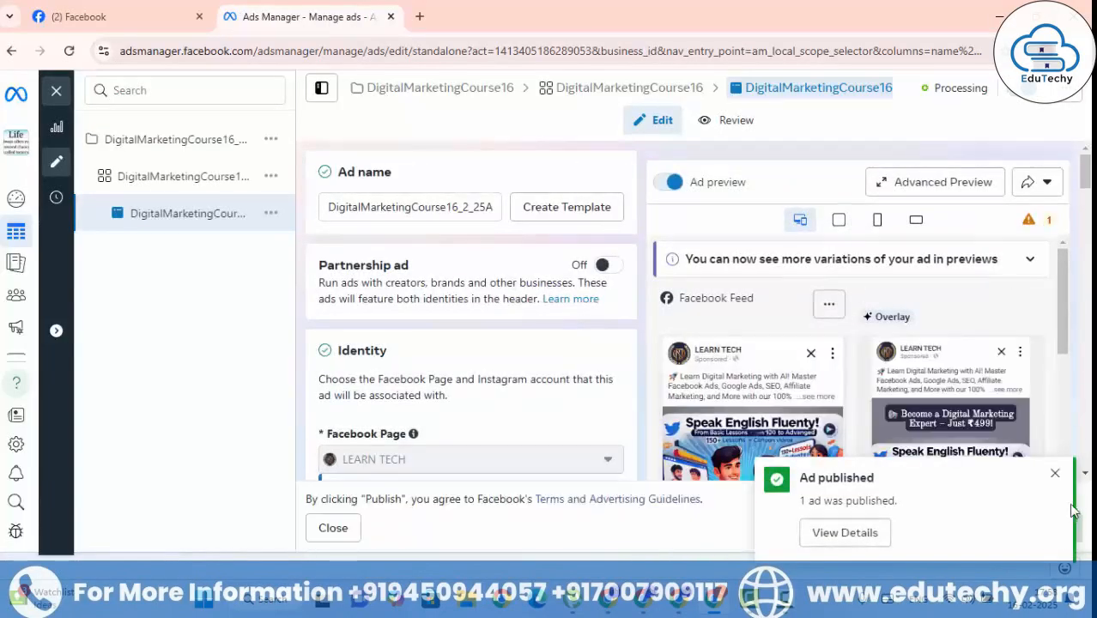
{"action": "left_click", "coordinate": [1052, 476]}
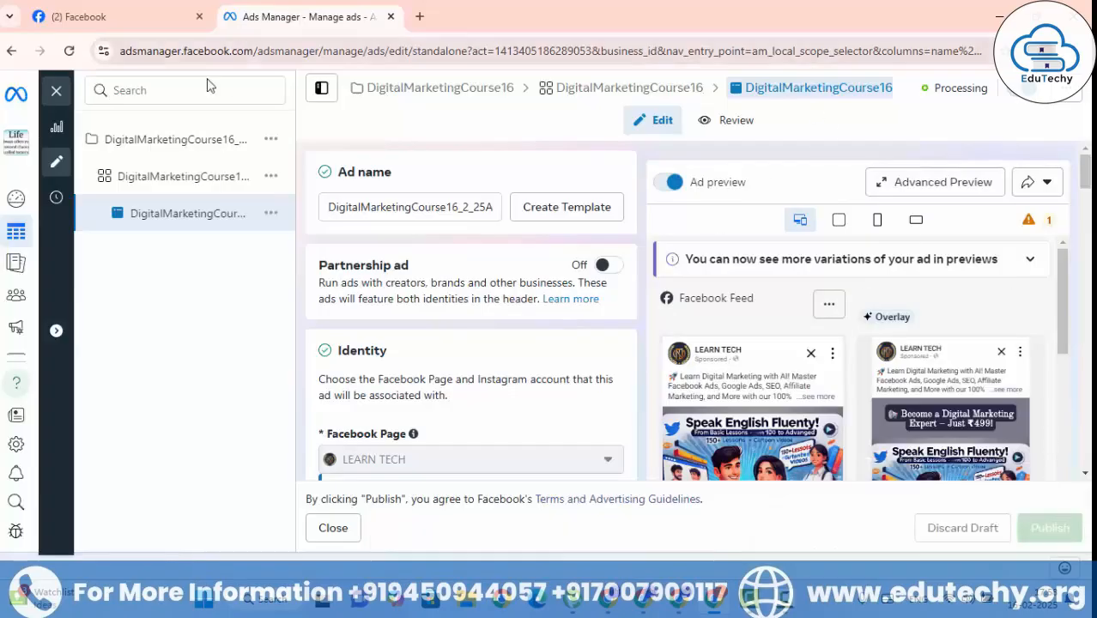
{"action": "left_click", "coordinate": [59, 93]}
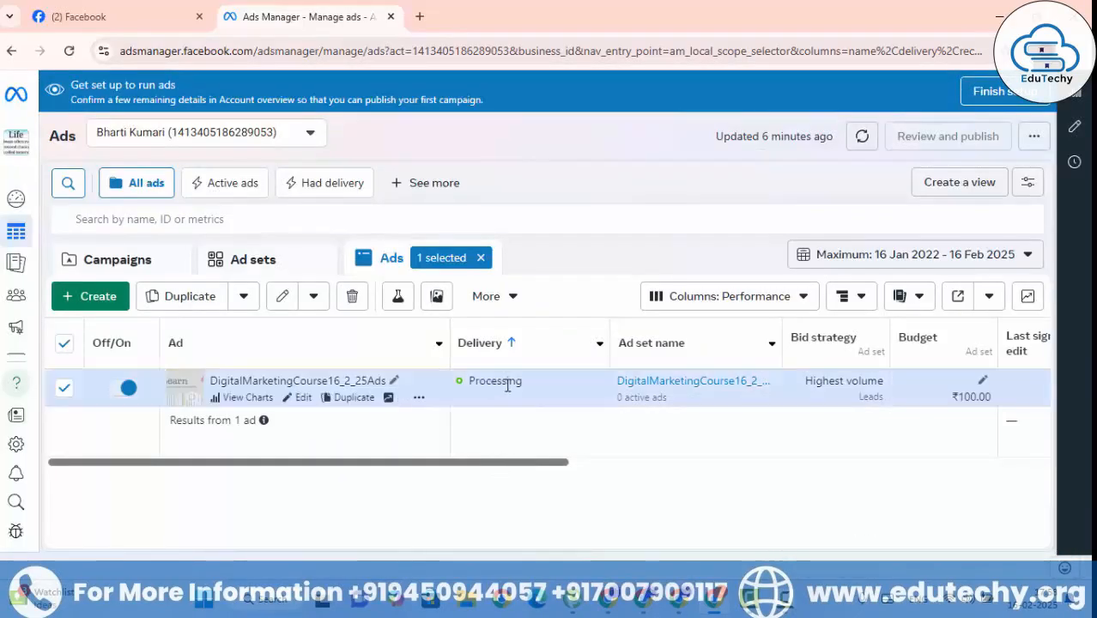
Check the published ad's delivery status and look through the campaign and ad set lists.
{"action": "mouse_move", "coordinate": [526, 391]}
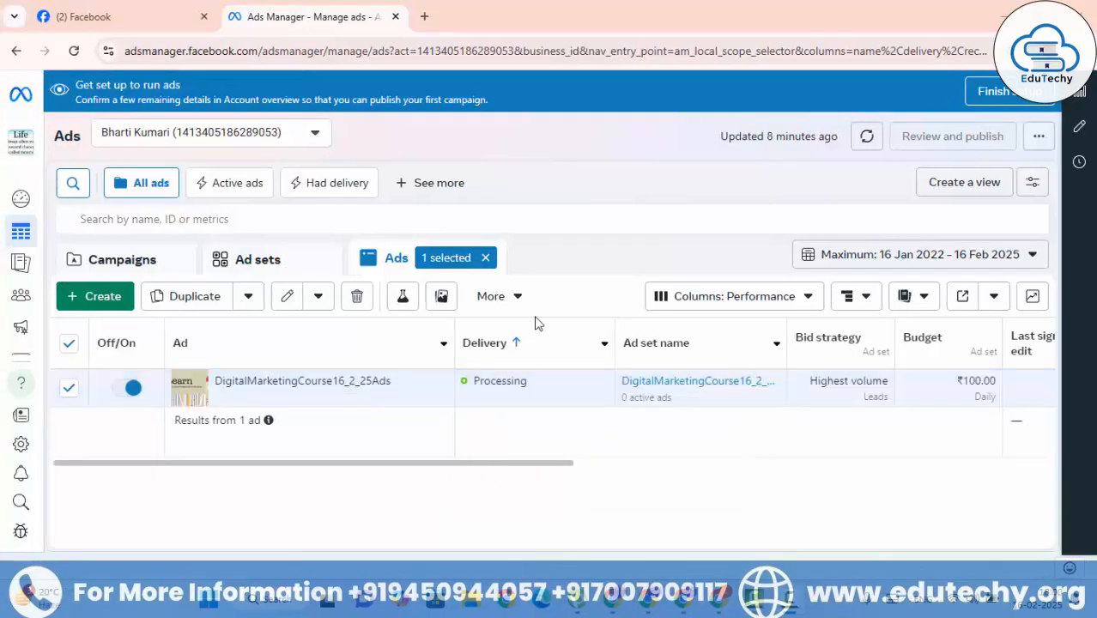
{"action": "left_click", "coordinate": [129, 261]}
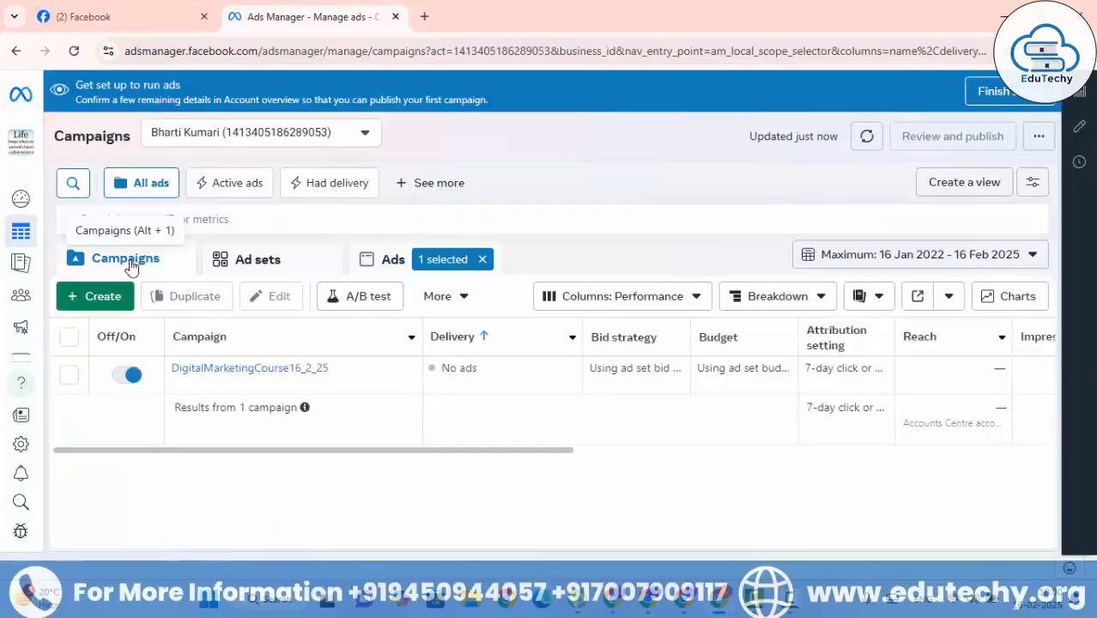
{"action": "left_click", "coordinate": [247, 265]}
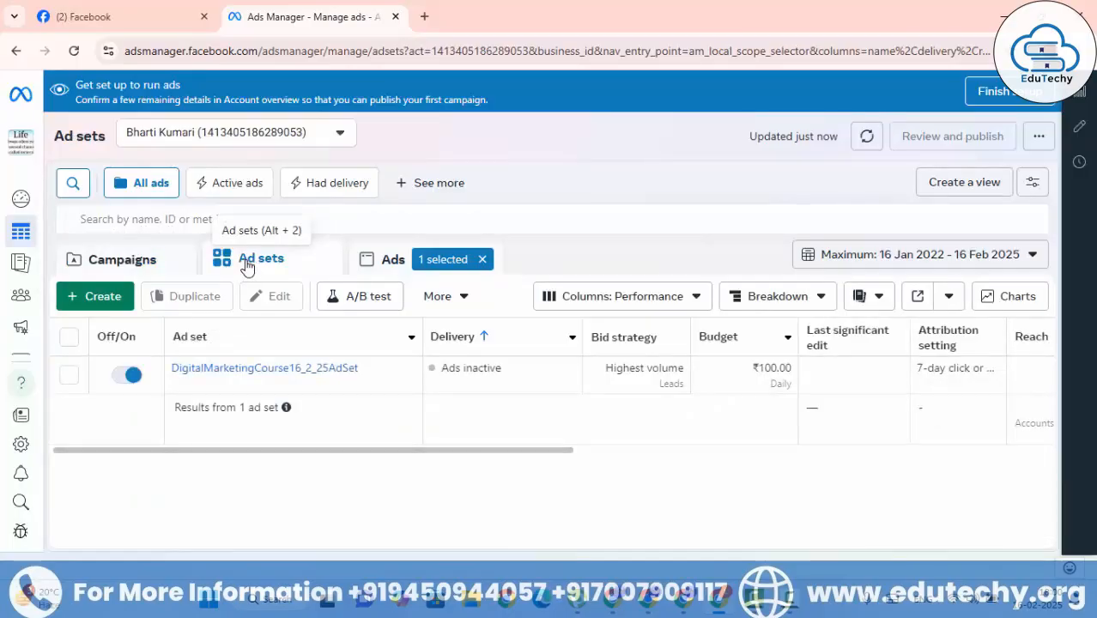
{"action": "left_click", "coordinate": [382, 261]}
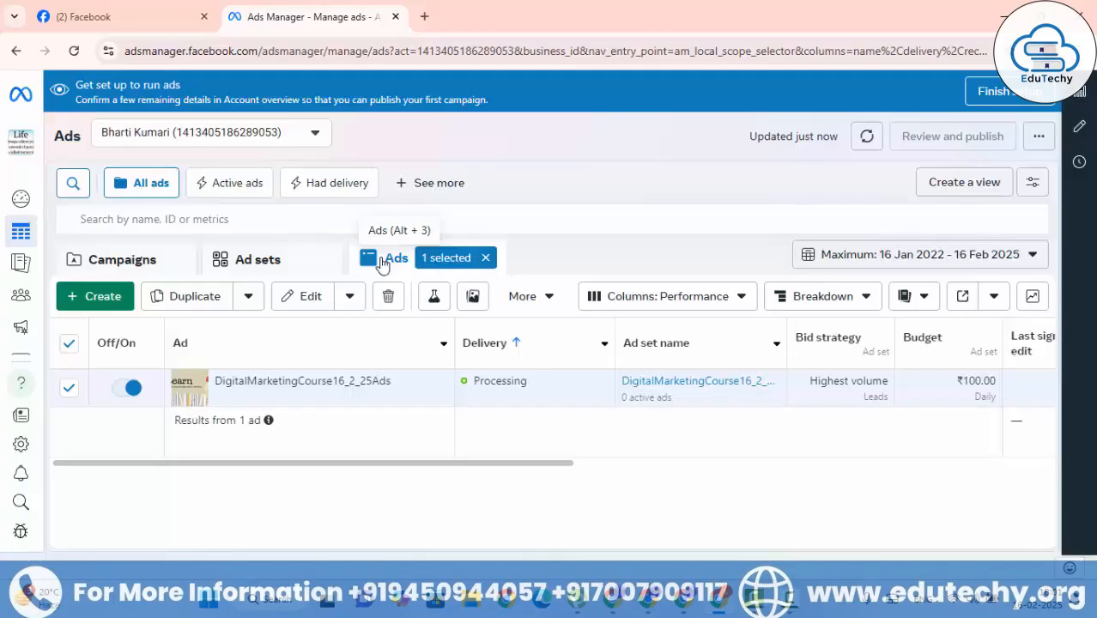
Return to the campaign list and clear the ad and campaign selections.
{"action": "key", "text": "alt+1"}
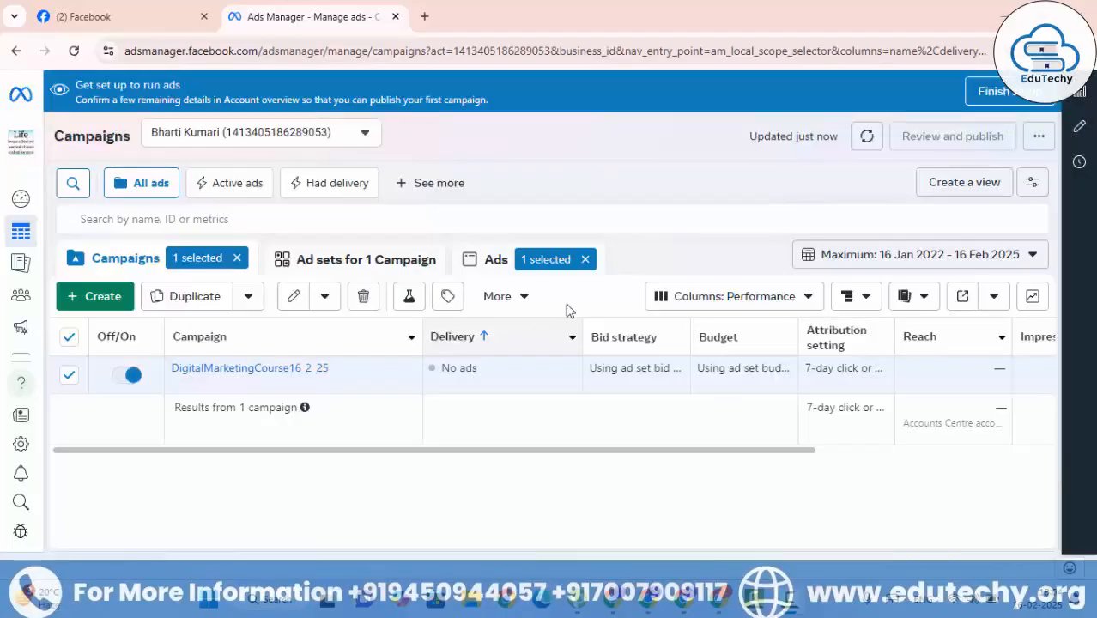
{"action": "left_click", "coordinate": [585, 259]}
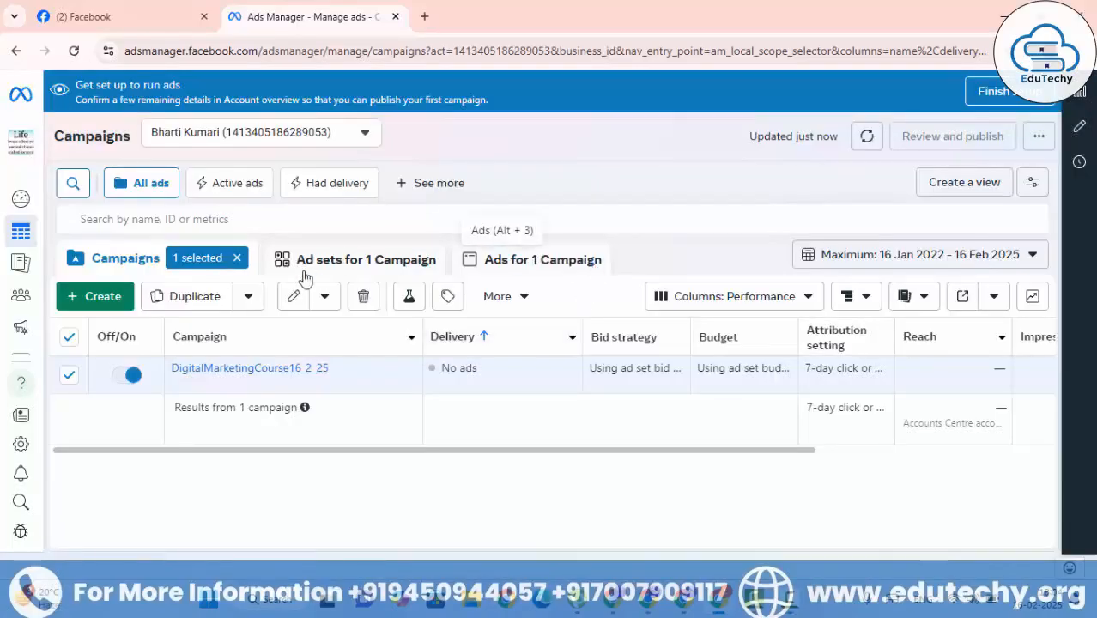
{"action": "left_click", "coordinate": [232, 259]}
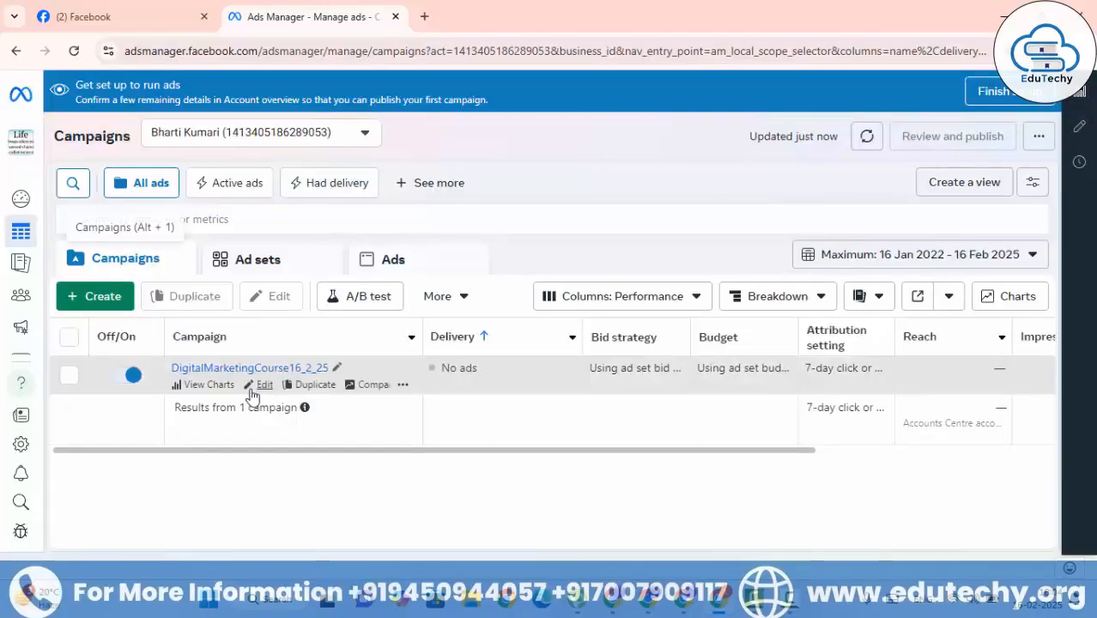
Open campaign DigitalMarketingCourse16_2_25 for editing, review its objective, budget and A/B test settings, and leave the editor.
{"action": "left_click", "coordinate": [264, 385]}
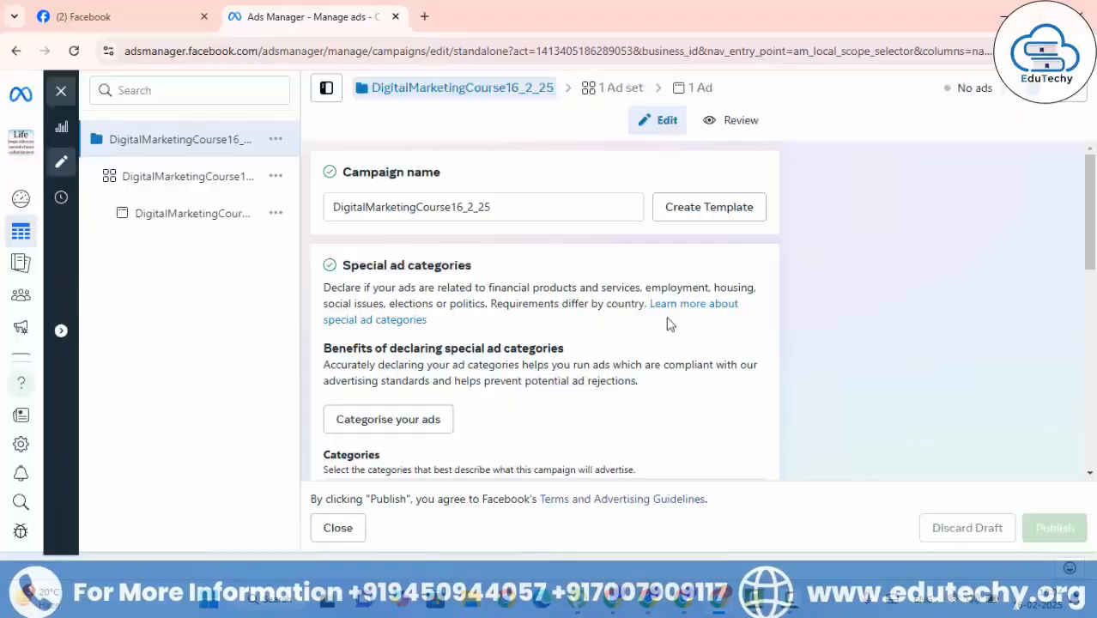
{"action": "scroll", "coordinate": [679, 337], "scroll_direction": "down", "scroll_amount": 1}
{"action": "scroll", "coordinate": [679, 339], "scroll_direction": "down", "scroll_amount": 2}
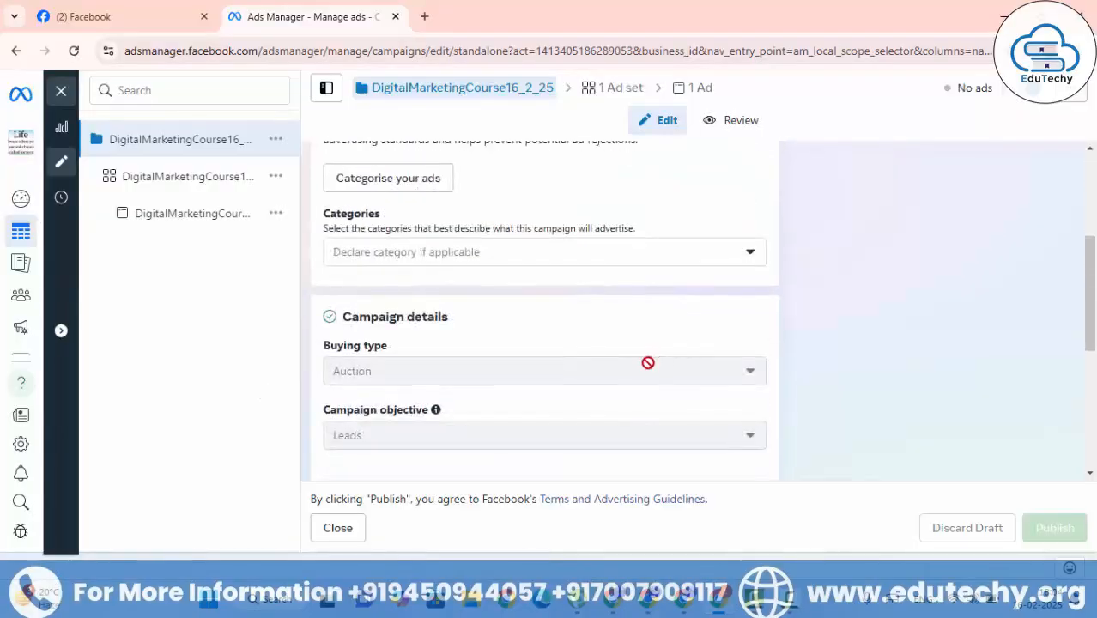
{"action": "scroll", "coordinate": [646, 366], "scroll_direction": "down", "scroll_amount": 4}
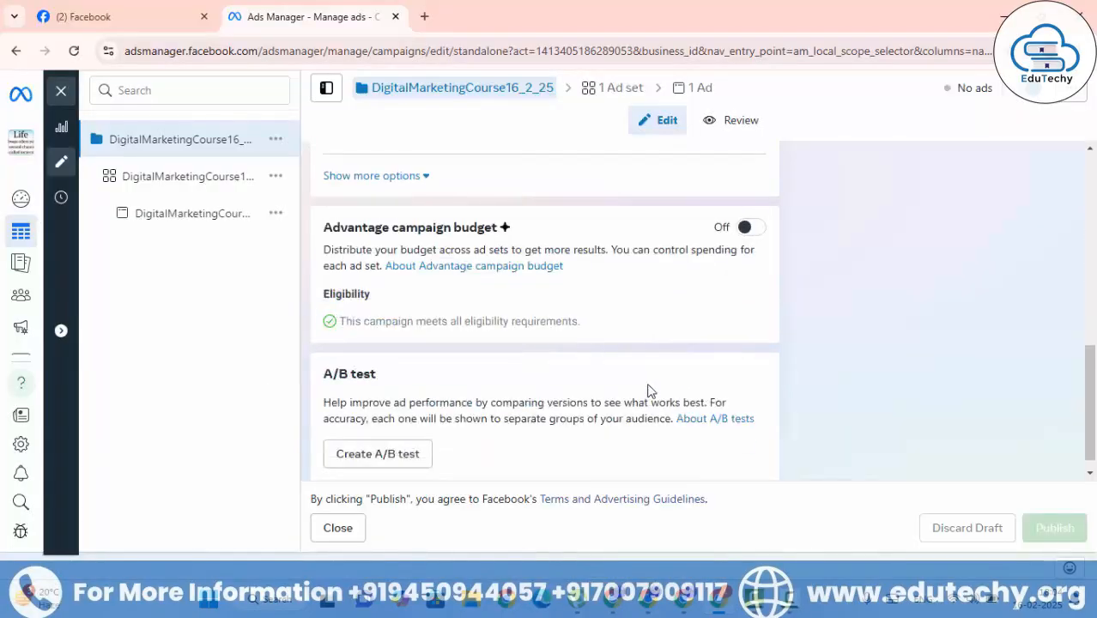
{"action": "scroll", "coordinate": [646, 387], "scroll_direction": "up", "scroll_amount": 6}
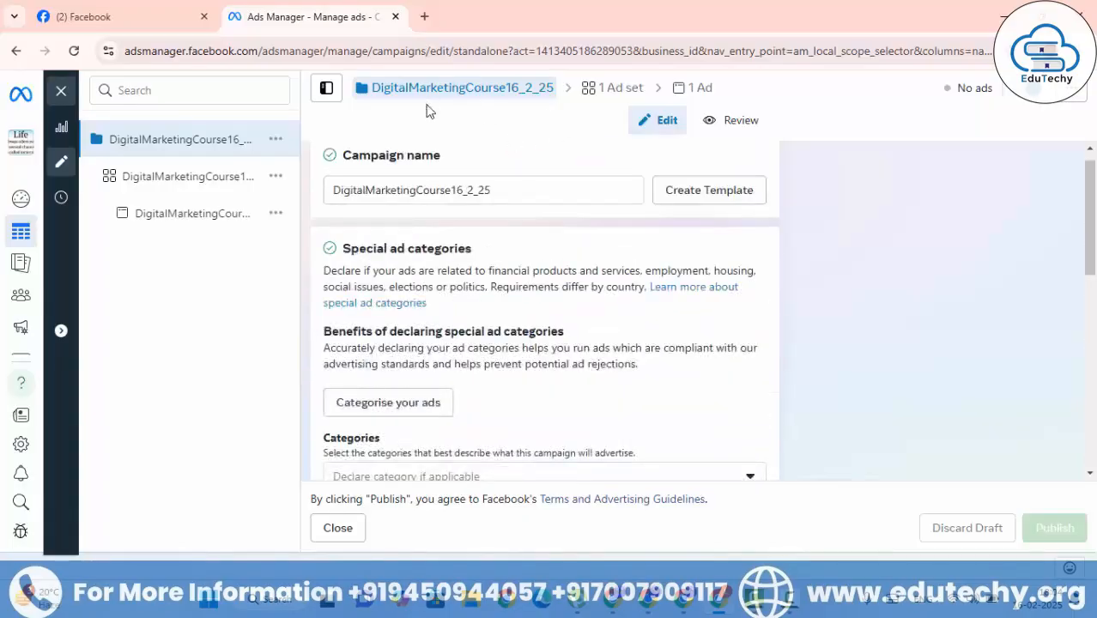
{"action": "left_click", "coordinate": [619, 88]}
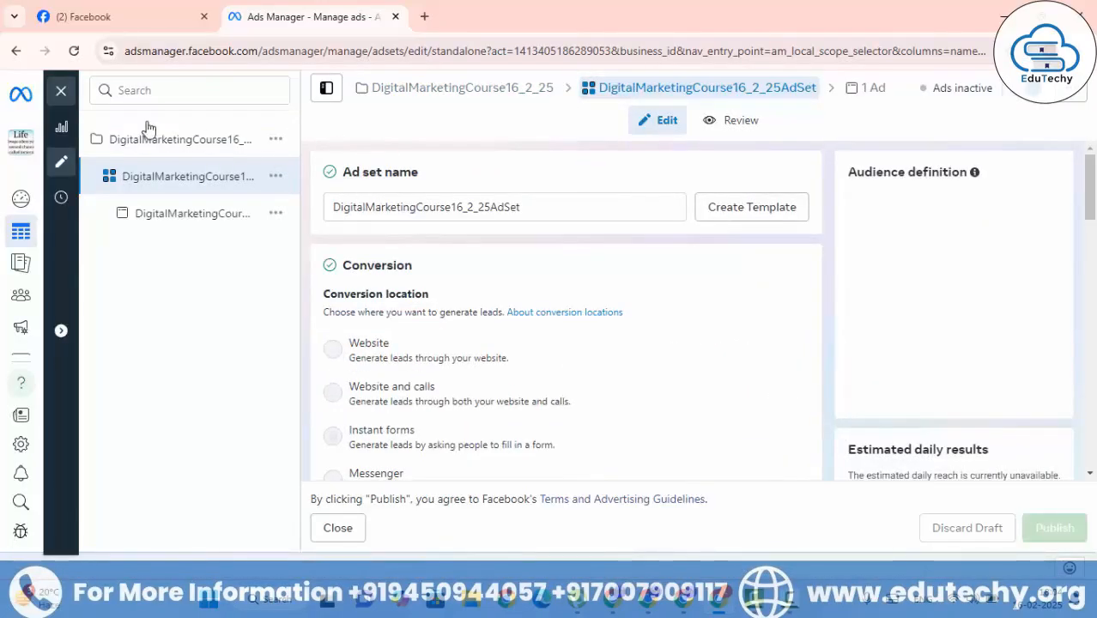
{"action": "left_click", "coordinate": [62, 92]}
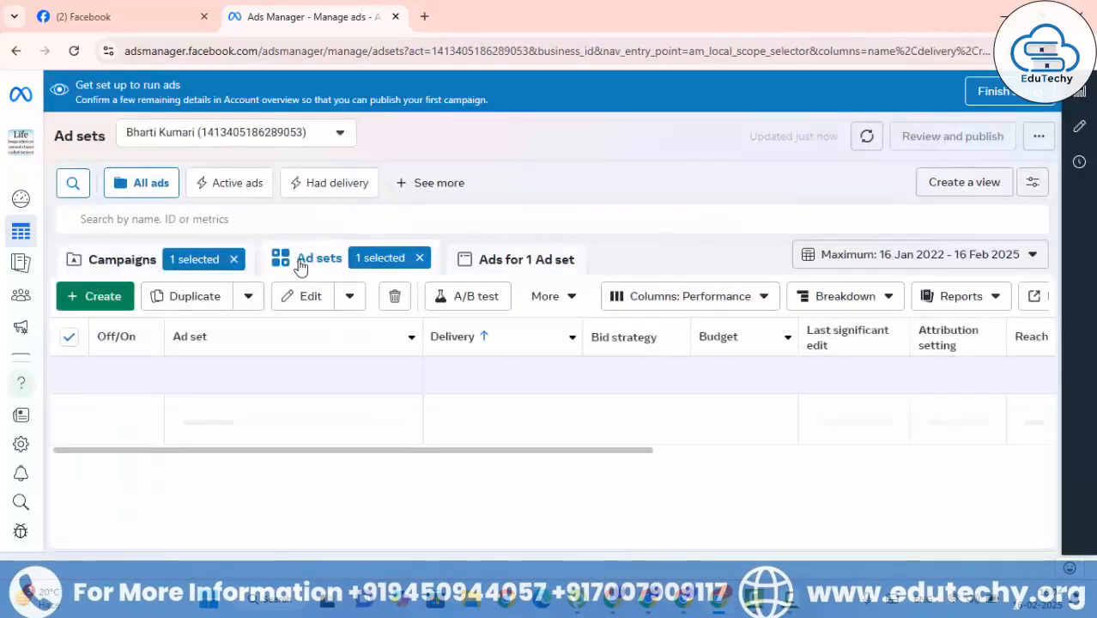
Open ad set DigitalMarketingCourse16_2_25AdSet for editing and set its daily budget to ₹200.
{"action": "mouse_move", "coordinate": [322, 384]}
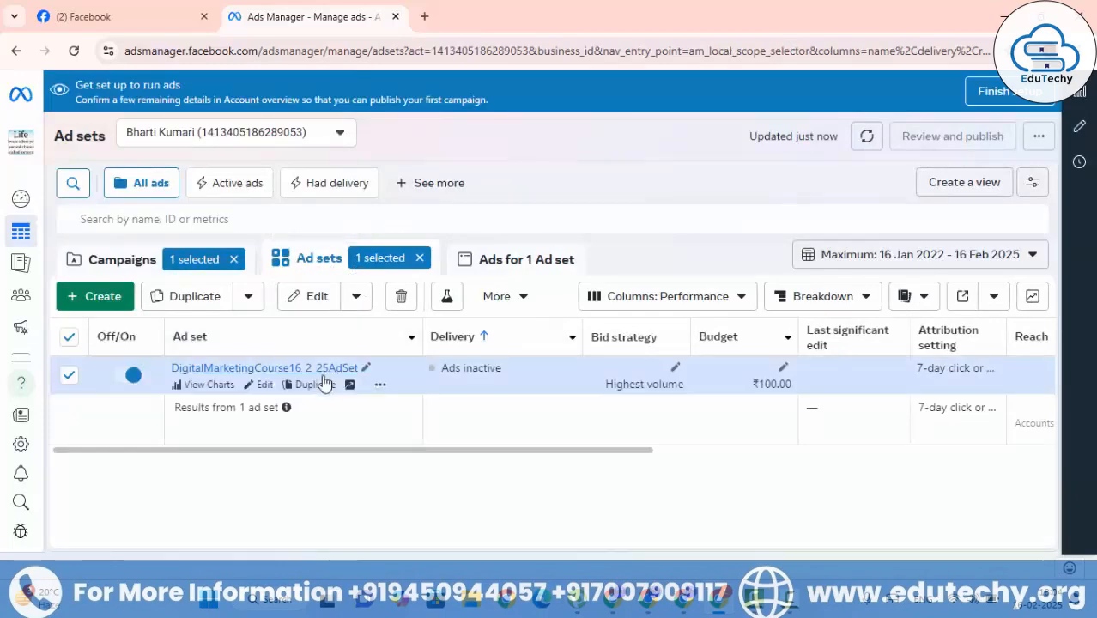
{"action": "left_click", "coordinate": [266, 384]}
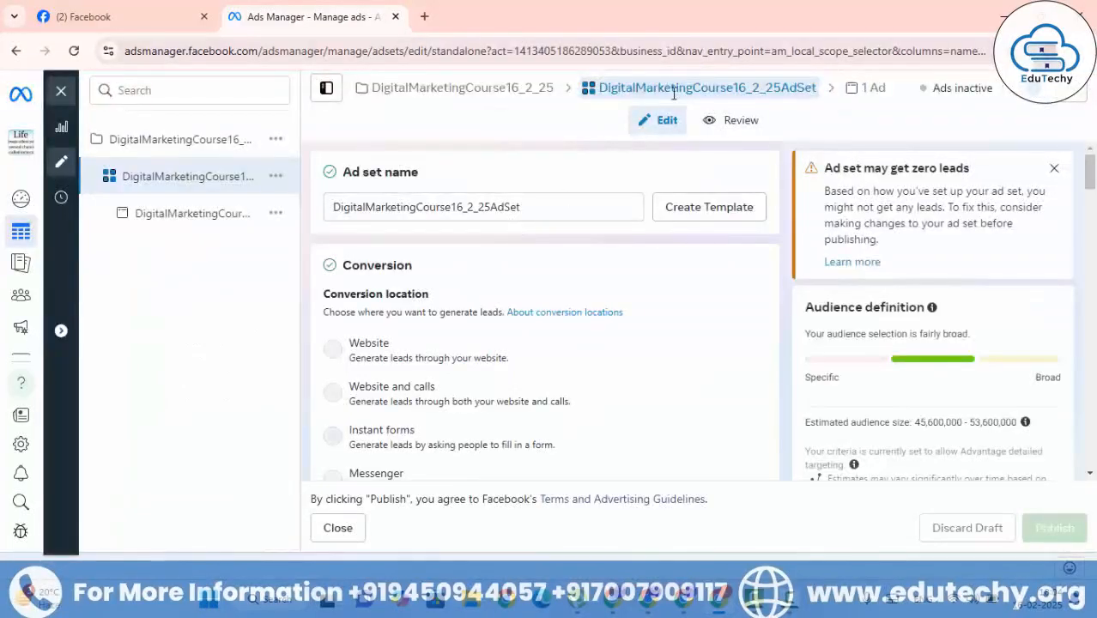
{"action": "scroll", "coordinate": [526, 249], "scroll_direction": "down", "scroll_amount": 6}
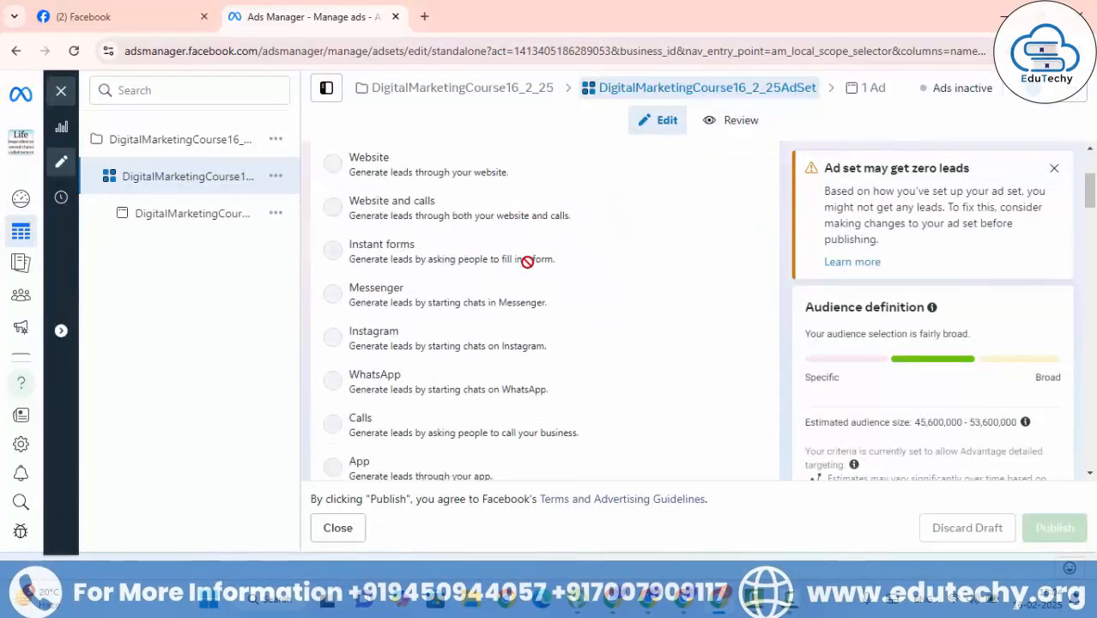
{"action": "scroll", "coordinate": [592, 337], "scroll_direction": "down", "scroll_amount": 8}
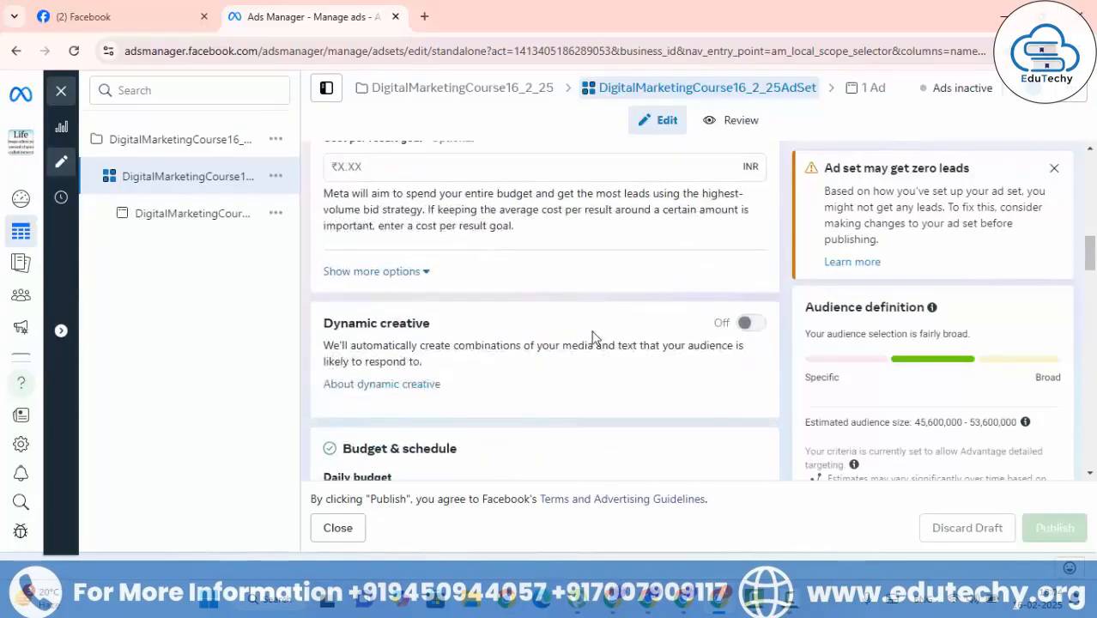
{"action": "left_click_drag", "start_coordinate": [418, 266], "coordinate": [336, 263]}
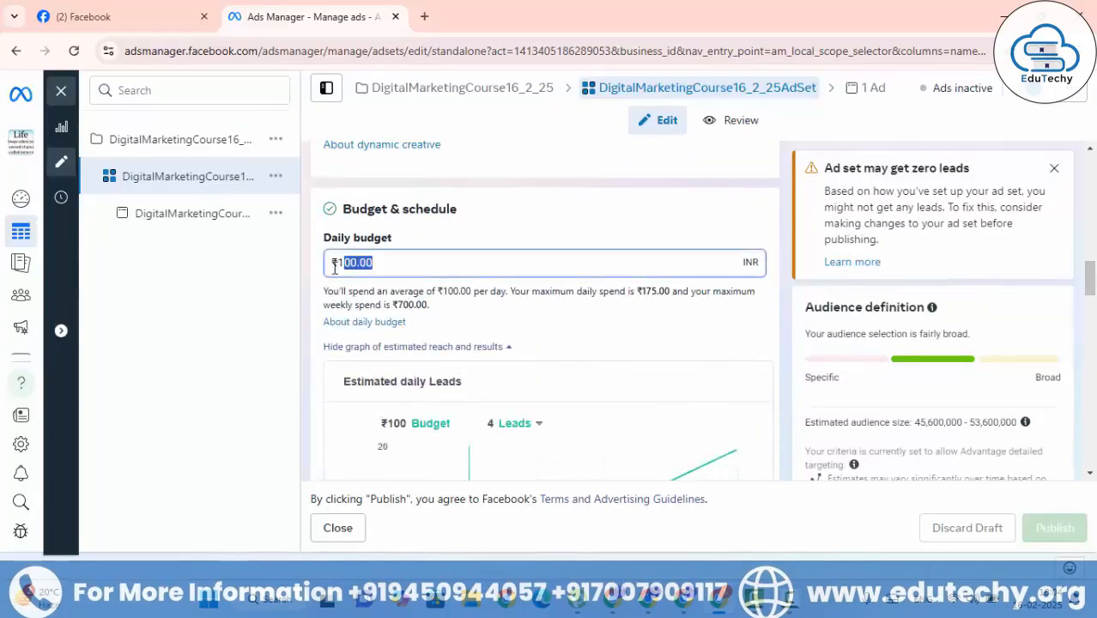
{"action": "key", "text": "BackSpace"}
{"action": "type", "text": "200"}
{"action": "left_click", "coordinate": [521, 318]}
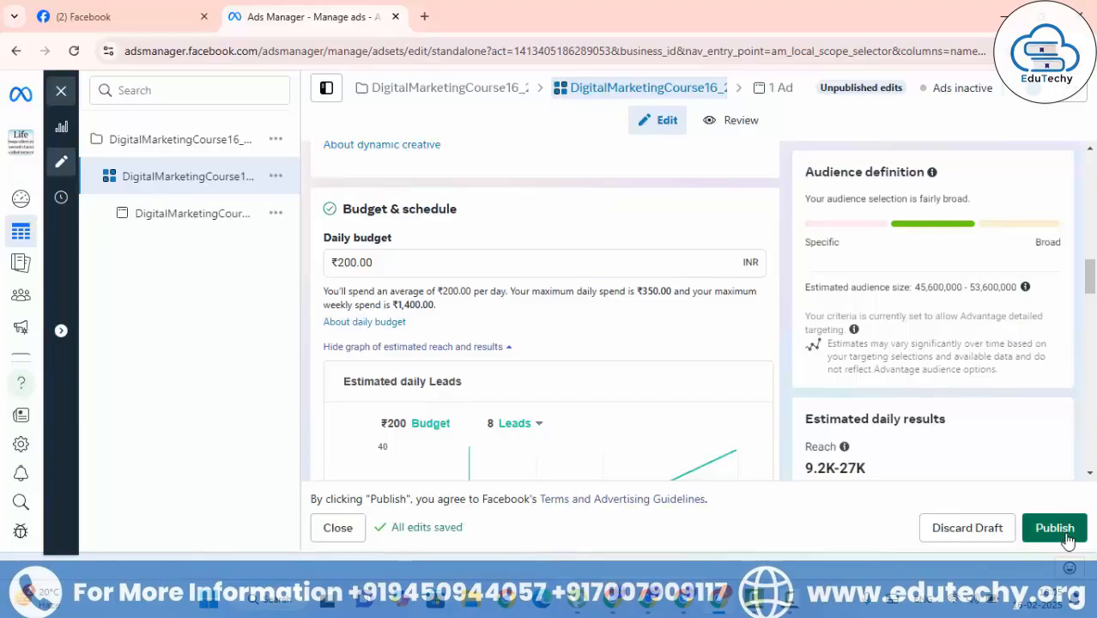
Review the ad set's estimated results and placements, publish its edits and close the editor.
{"action": "scroll", "coordinate": [913, 411], "scroll_direction": "down", "scroll_amount": 5}
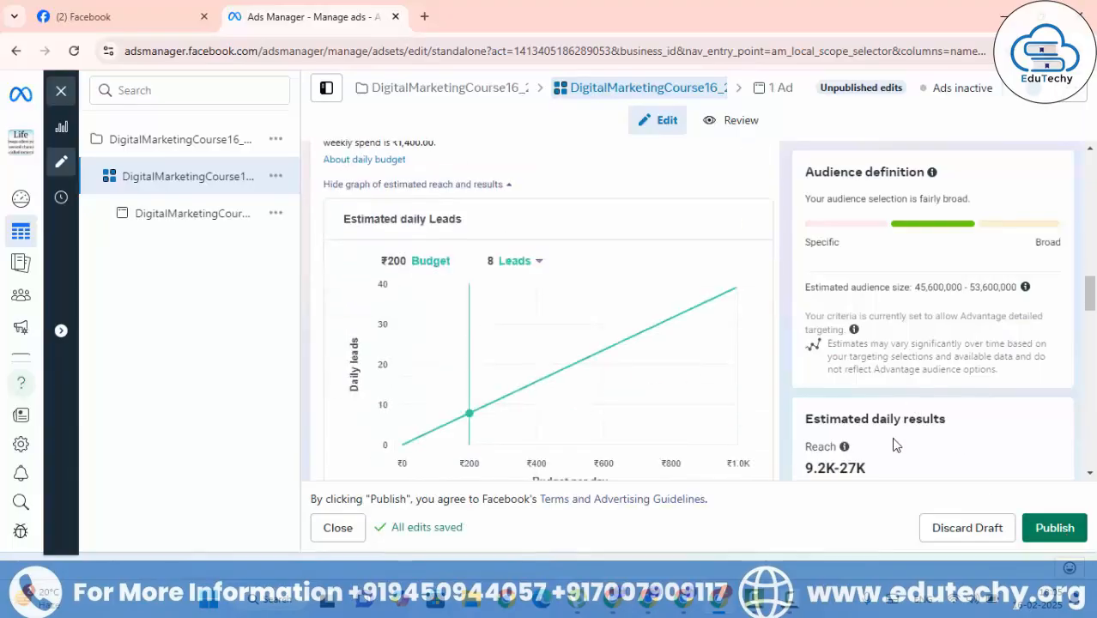
{"action": "scroll", "coordinate": [1006, 468], "scroll_direction": "down", "scroll_amount": 15}
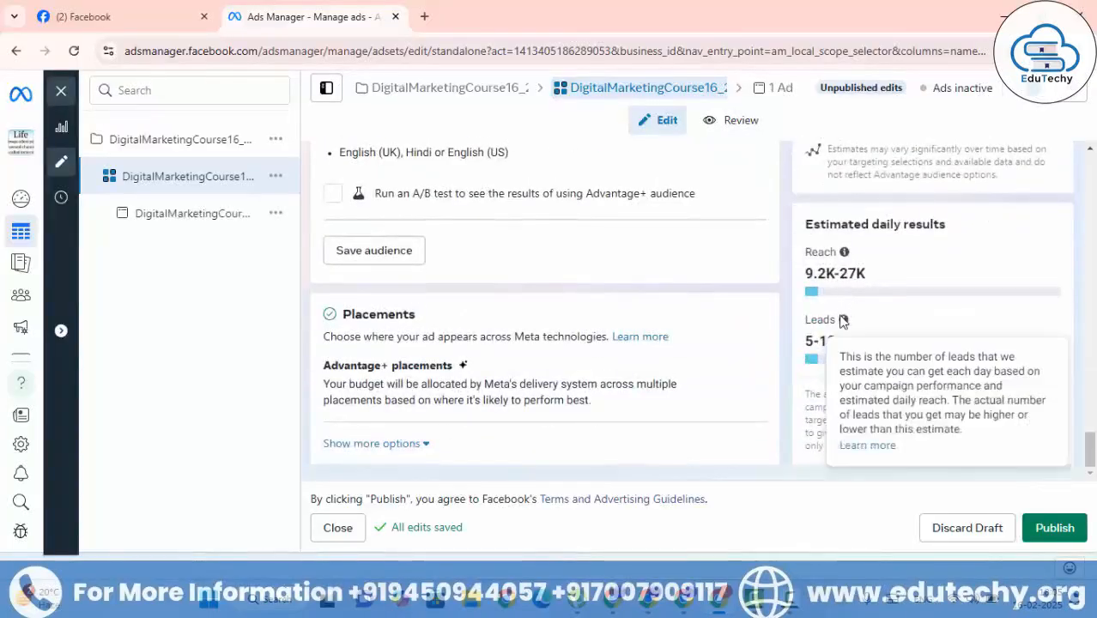
{"action": "left_click", "coordinate": [1054, 528]}
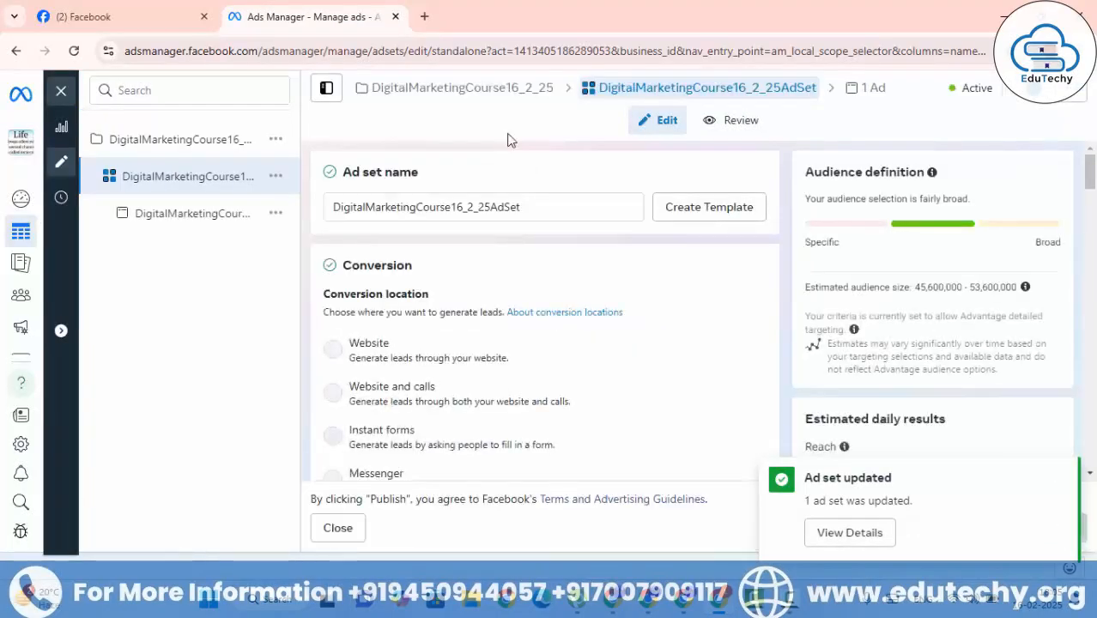
{"action": "left_click", "coordinate": [61, 94]}
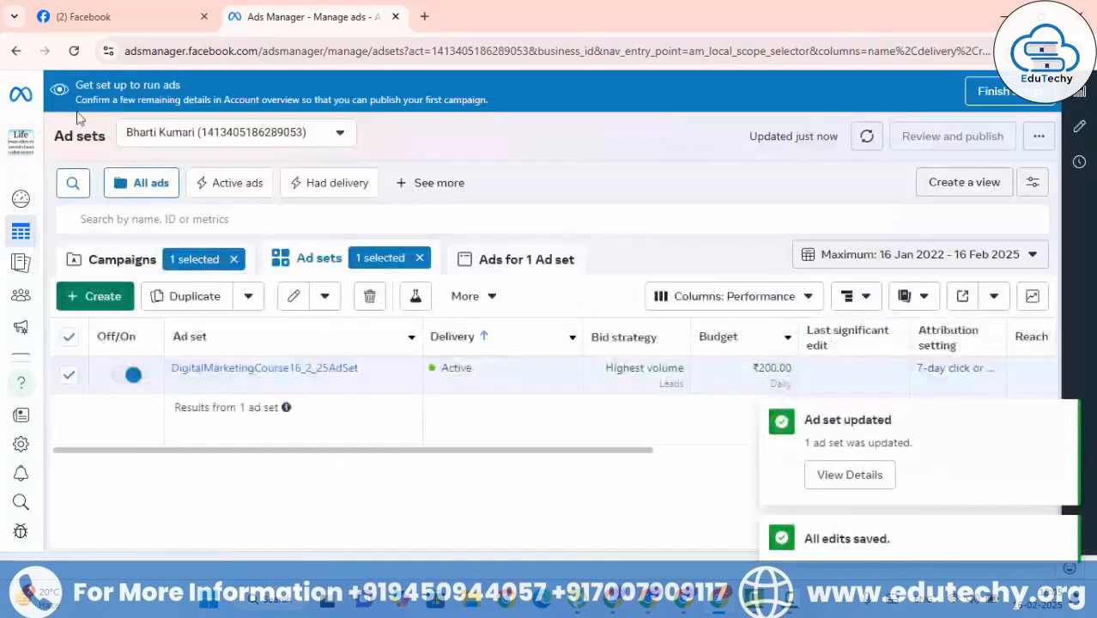
Open ad DigitalMarketingCourse16_2_25Ads for editing, dismiss the recommendations and review its format and selected instant form.
{"action": "left_click", "coordinate": [513, 269]}
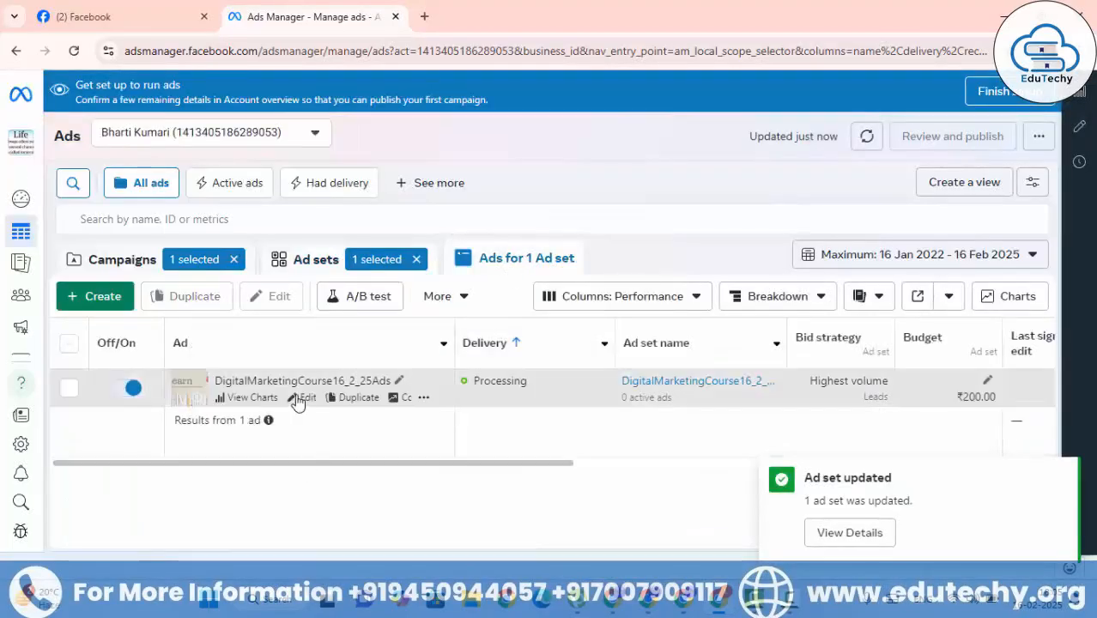
{"action": "left_click", "coordinate": [305, 399]}
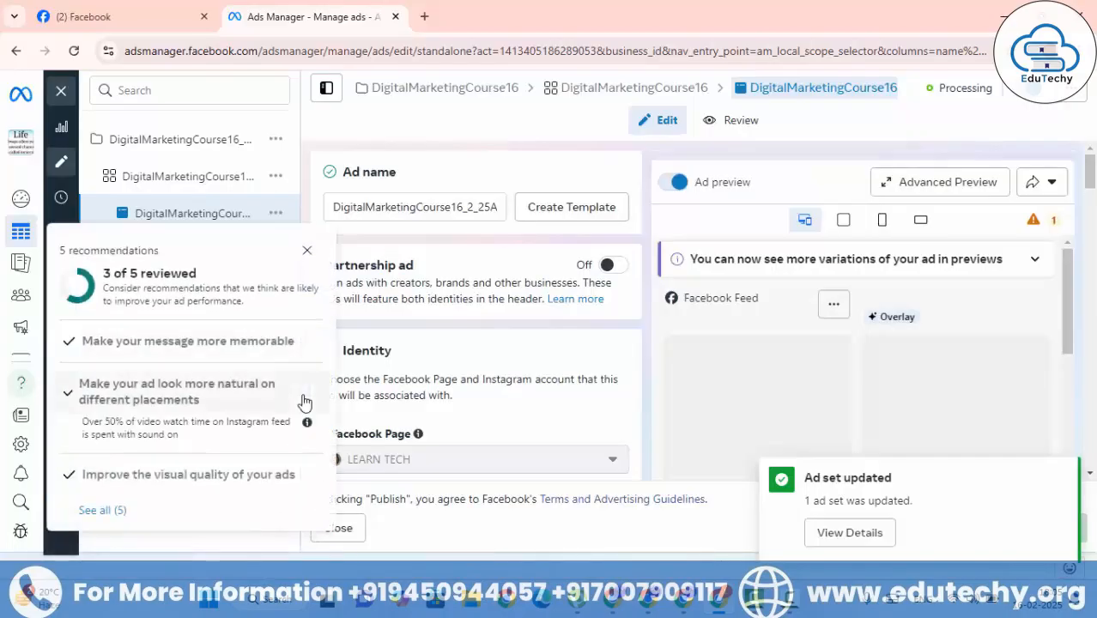
{"action": "left_click", "coordinate": [307, 250]}
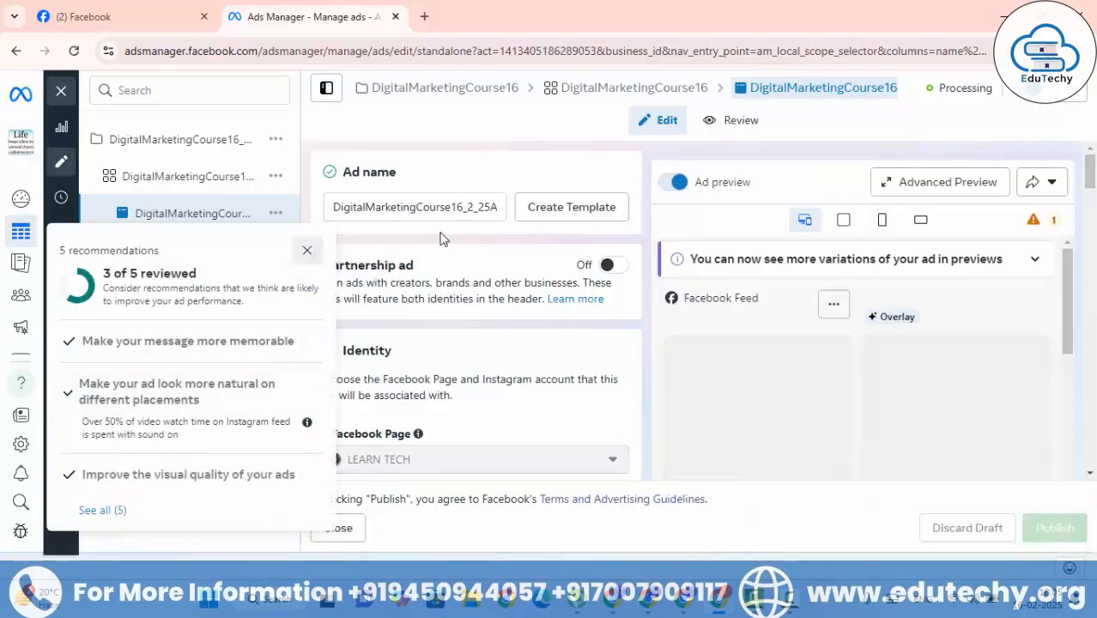
{"action": "scroll", "coordinate": [502, 244], "scroll_direction": "down", "scroll_amount": 7}
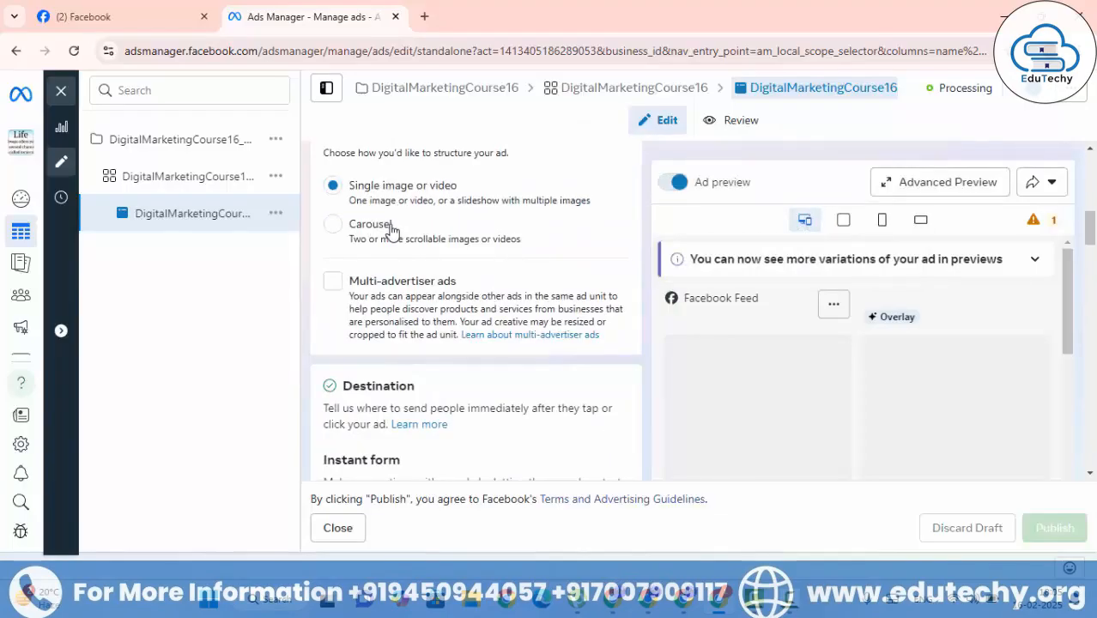
{"action": "scroll", "coordinate": [395, 244], "scroll_direction": "down", "scroll_amount": 4}
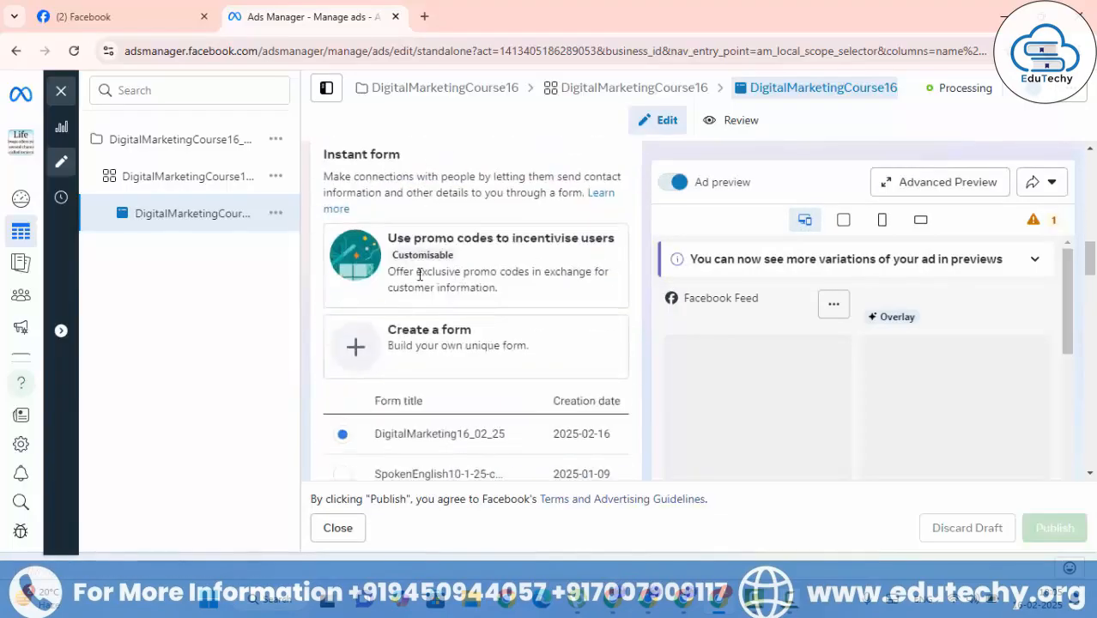
{"action": "scroll", "coordinate": [457, 298], "scroll_direction": "down", "scroll_amount": 3}
{"action": "scroll", "coordinate": [396, 197], "scroll_direction": "up", "scroll_amount": 1}
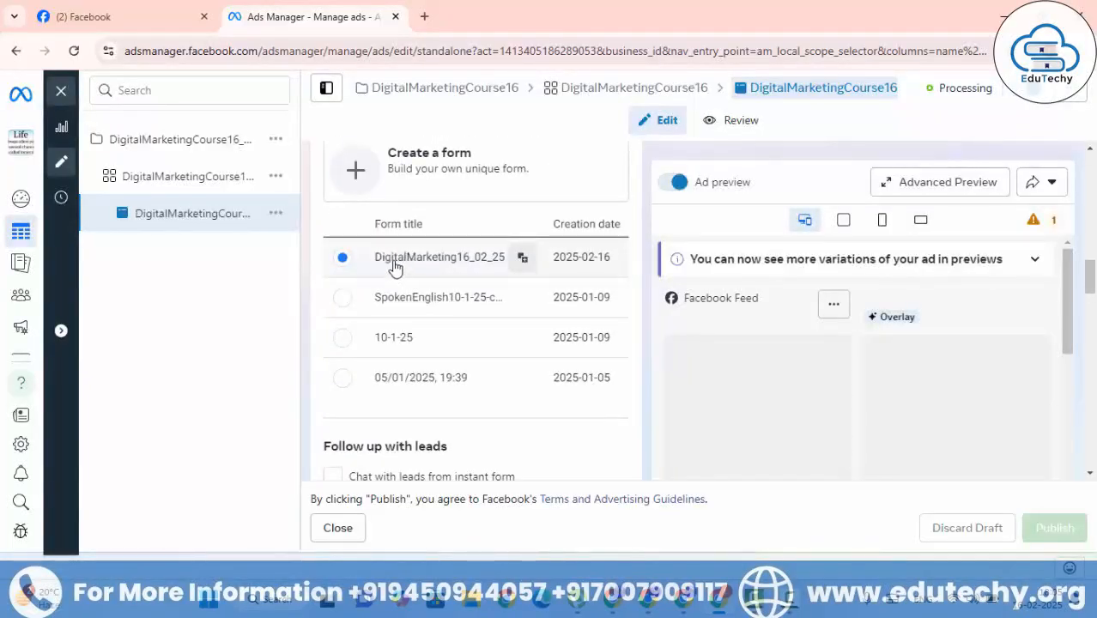
Try to replace the media for the 11 feed, in-stream and search placements with the uploaded English words infographic, then cancel.
{"action": "scroll", "coordinate": [378, 268], "scroll_direction": "down", "scroll_amount": 3}
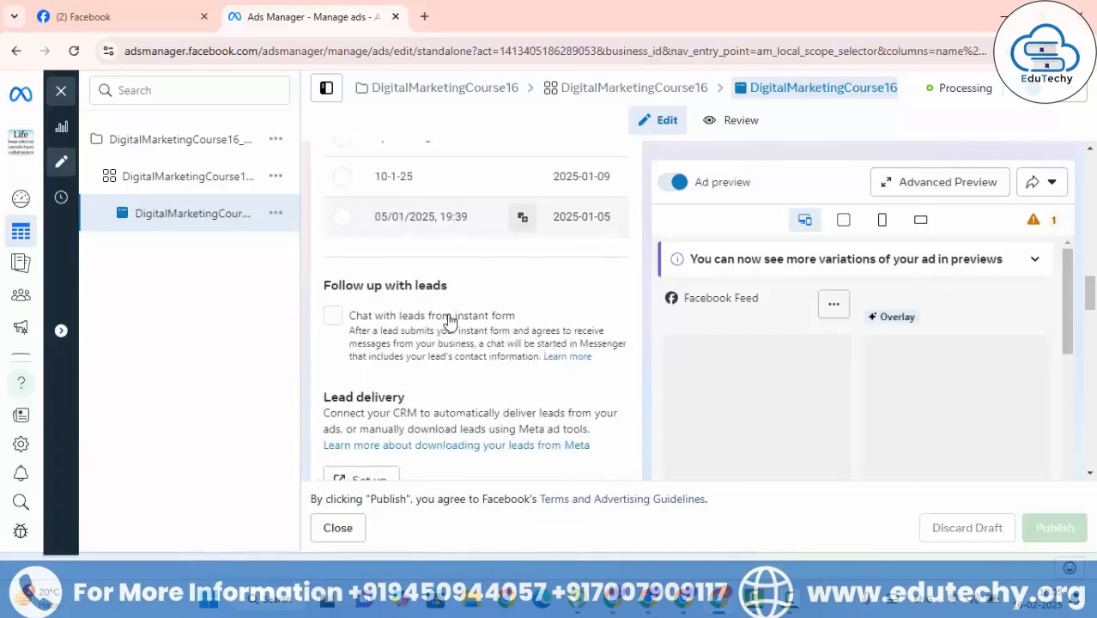
{"action": "scroll", "coordinate": [450, 321], "scroll_direction": "down", "scroll_amount": 1}
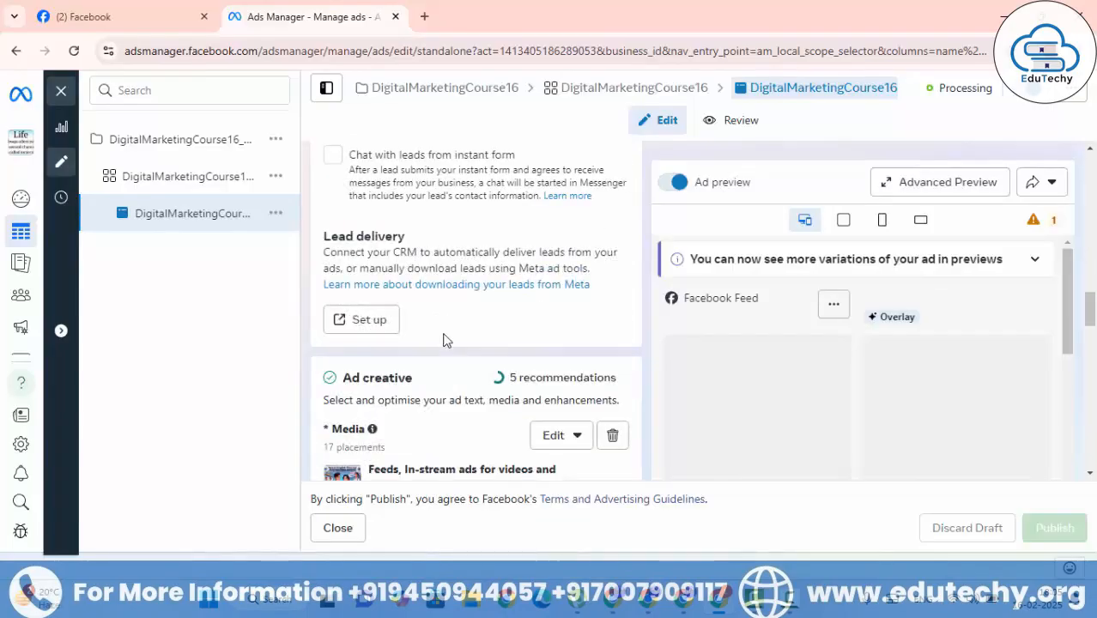
{"action": "scroll", "coordinate": [442, 342], "scroll_direction": "down", "scroll_amount": 1}
{"action": "scroll", "coordinate": [444, 343], "scroll_direction": "down", "scroll_amount": 2}
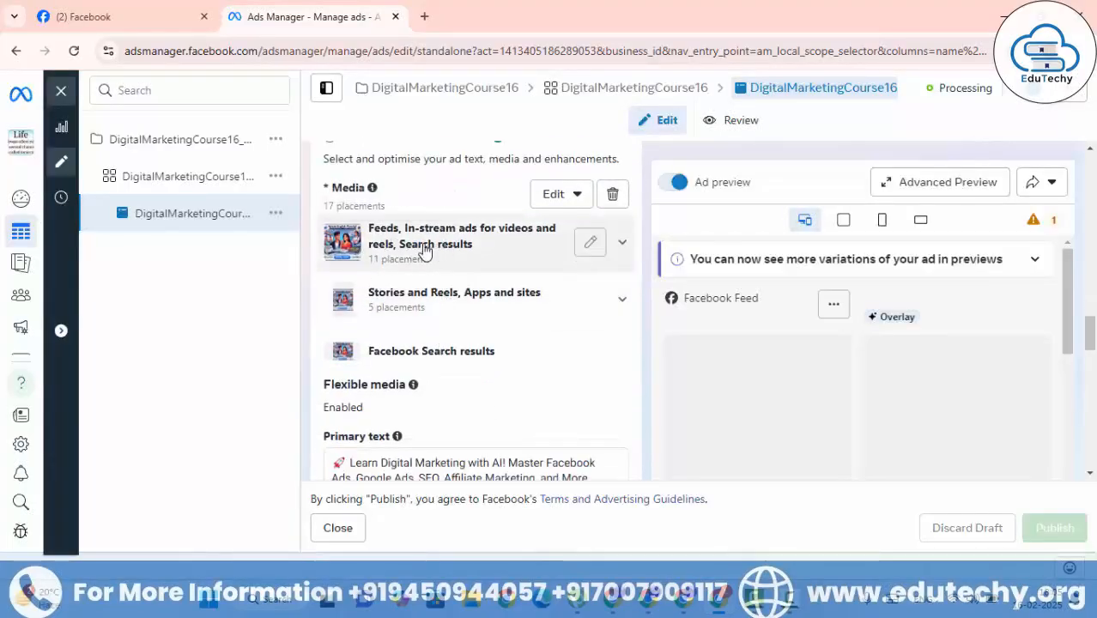
{"action": "left_click", "coordinate": [590, 243]}
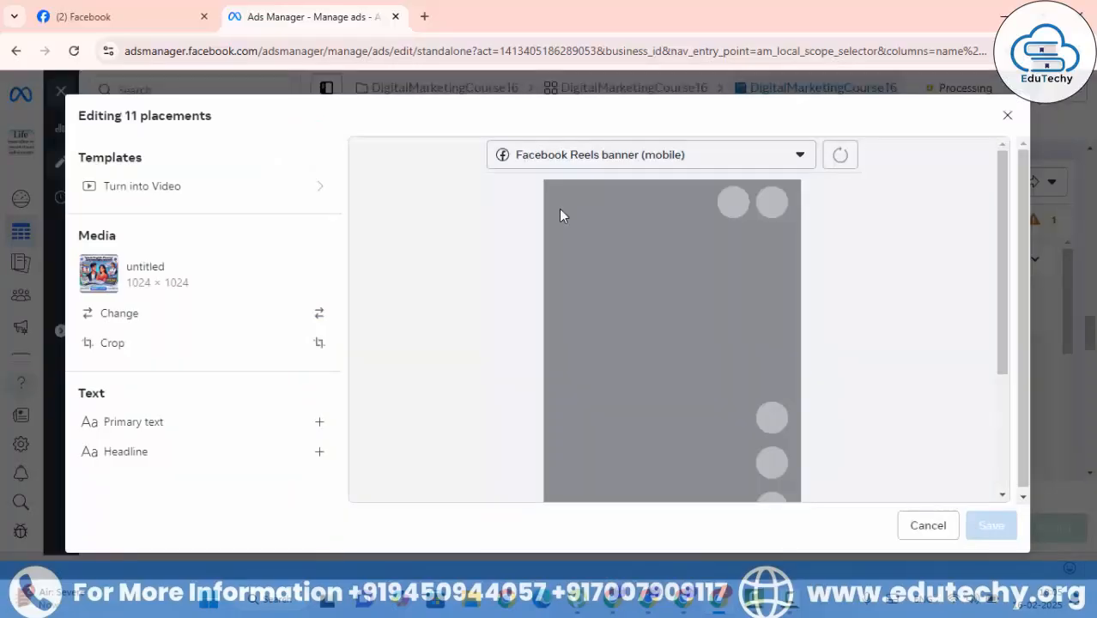
{"action": "left_click", "coordinate": [143, 314]}
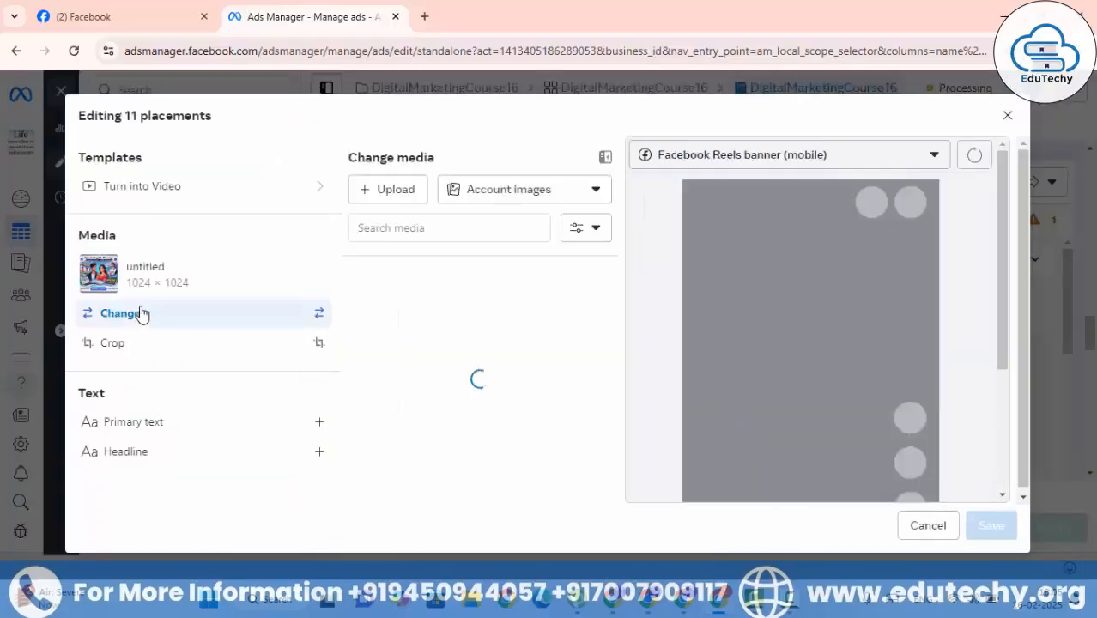
{"action": "left_click", "coordinate": [387, 190]}
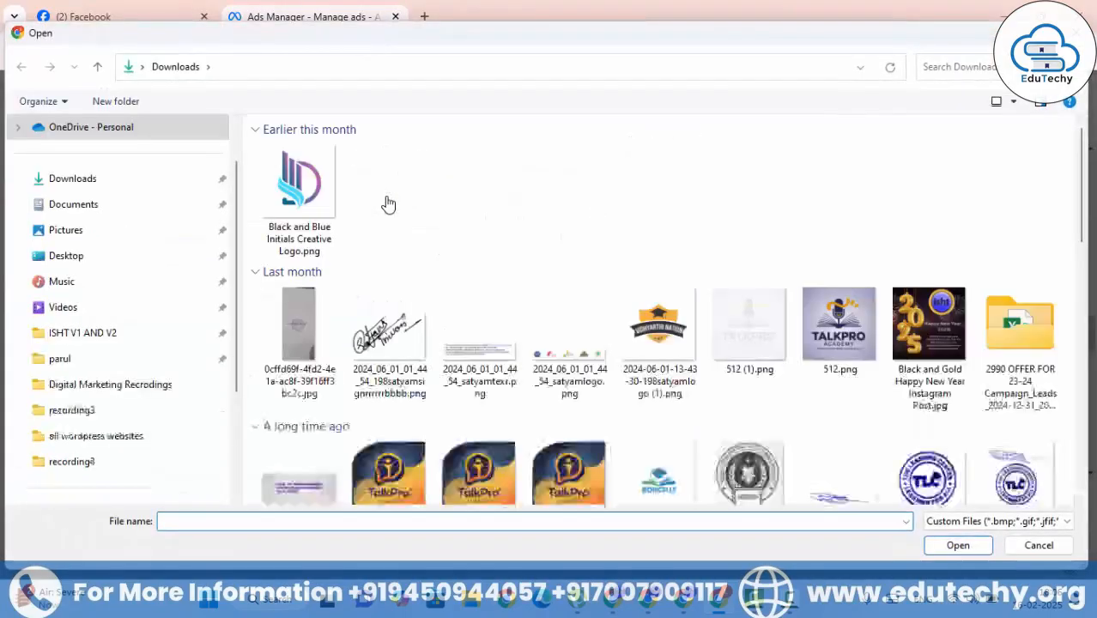
{"action": "left_click", "coordinate": [405, 199]}
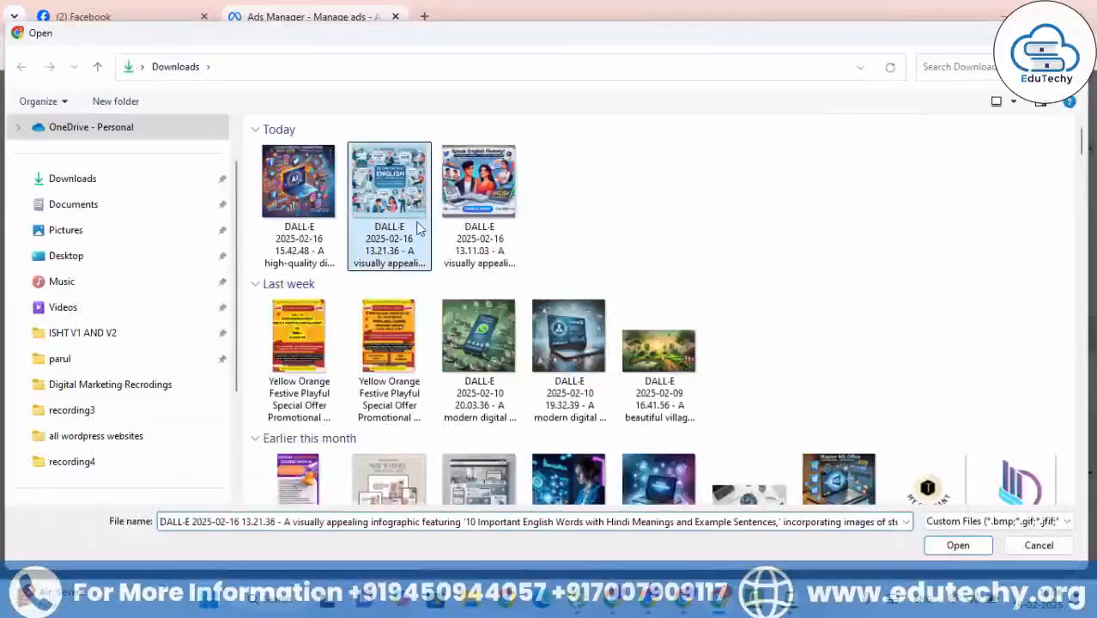
{"action": "left_click", "coordinate": [968, 548]}
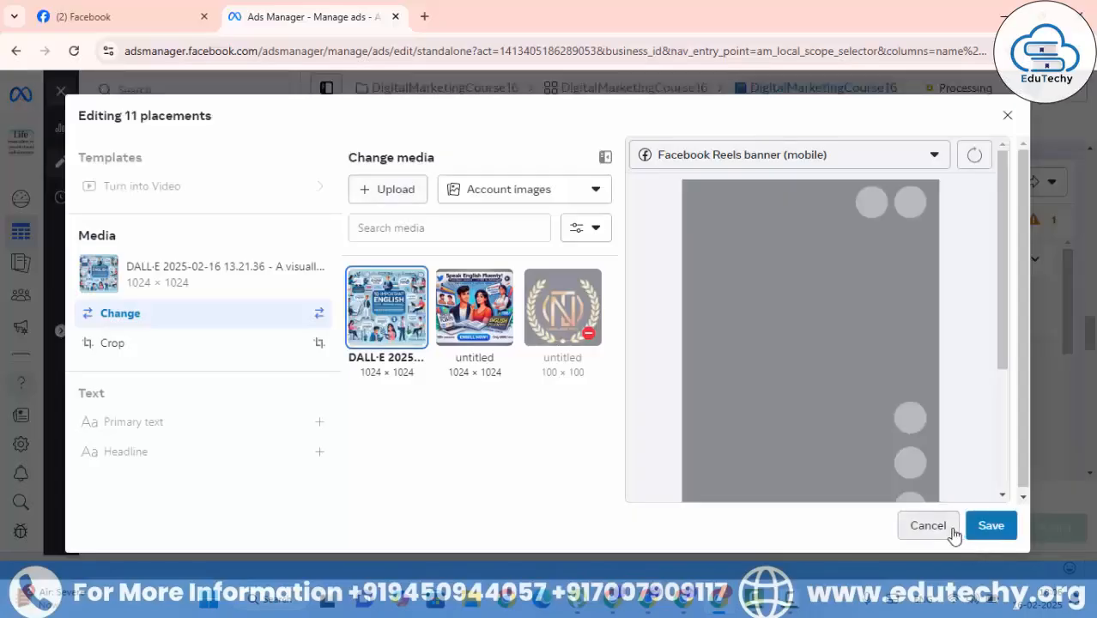
{"action": "left_click", "coordinate": [954, 530]}
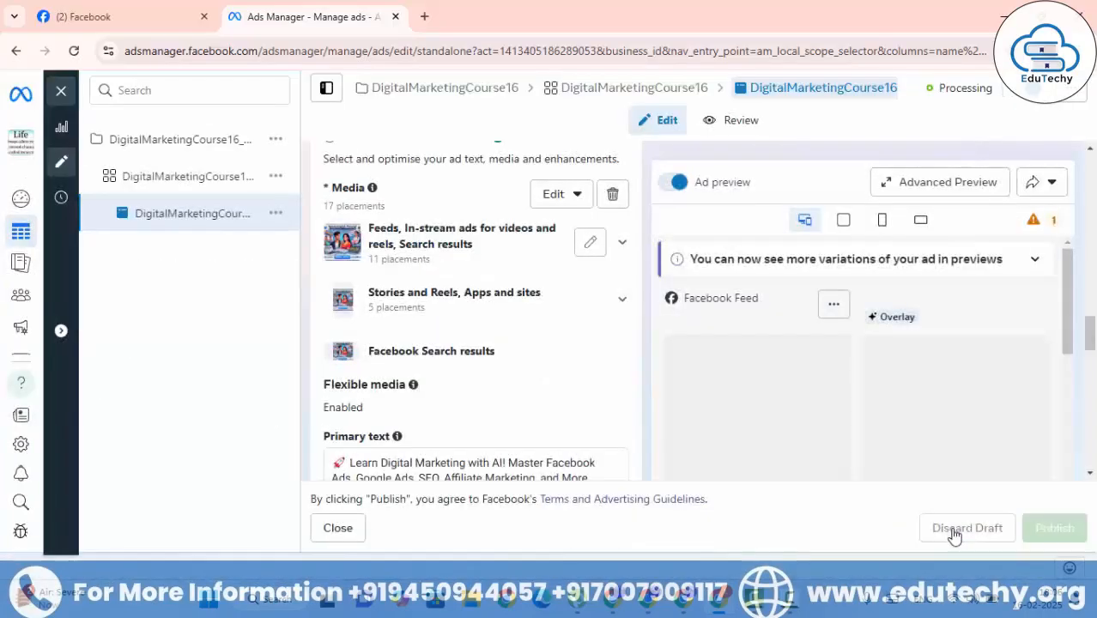
Reopen the media editor for the 11 placements, examine the list of placement previews, and close the editor without saving.
{"action": "left_click", "coordinate": [586, 246]}
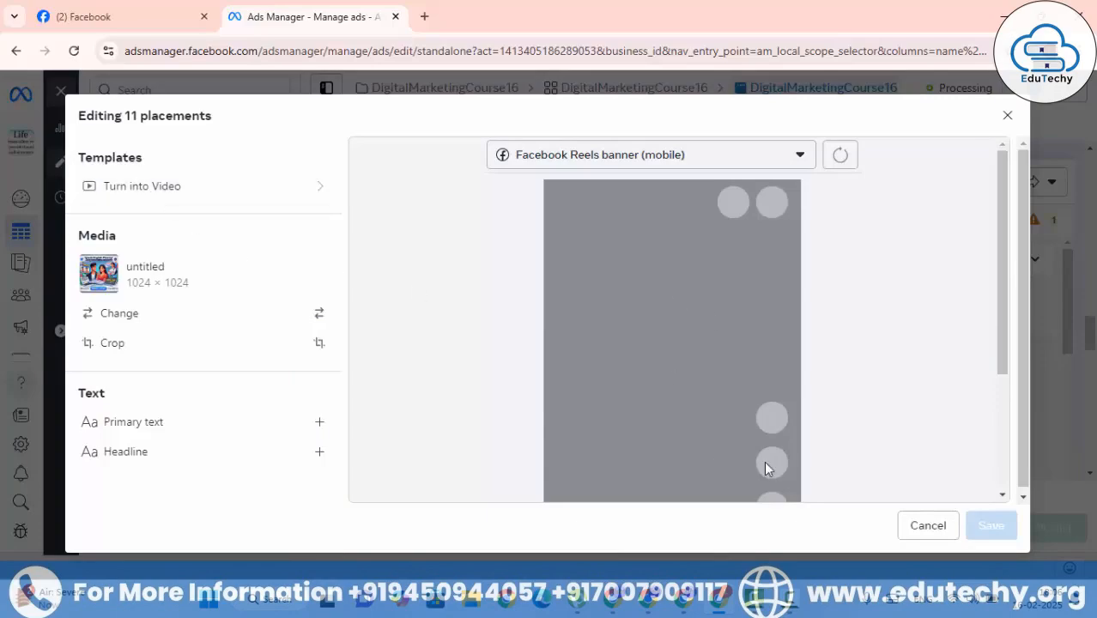
{"action": "left_click", "coordinate": [714, 152]}
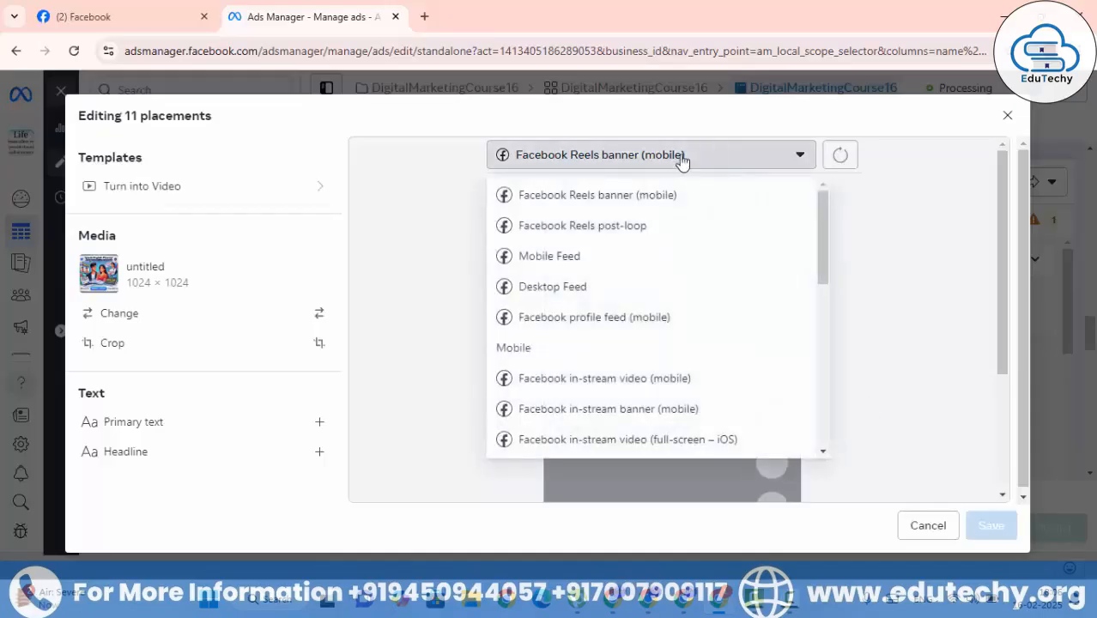
{"action": "scroll", "coordinate": [618, 361], "scroll_direction": "down", "scroll_amount": 2}
{"action": "scroll", "coordinate": [601, 343], "scroll_direction": "up", "scroll_amount": 3}
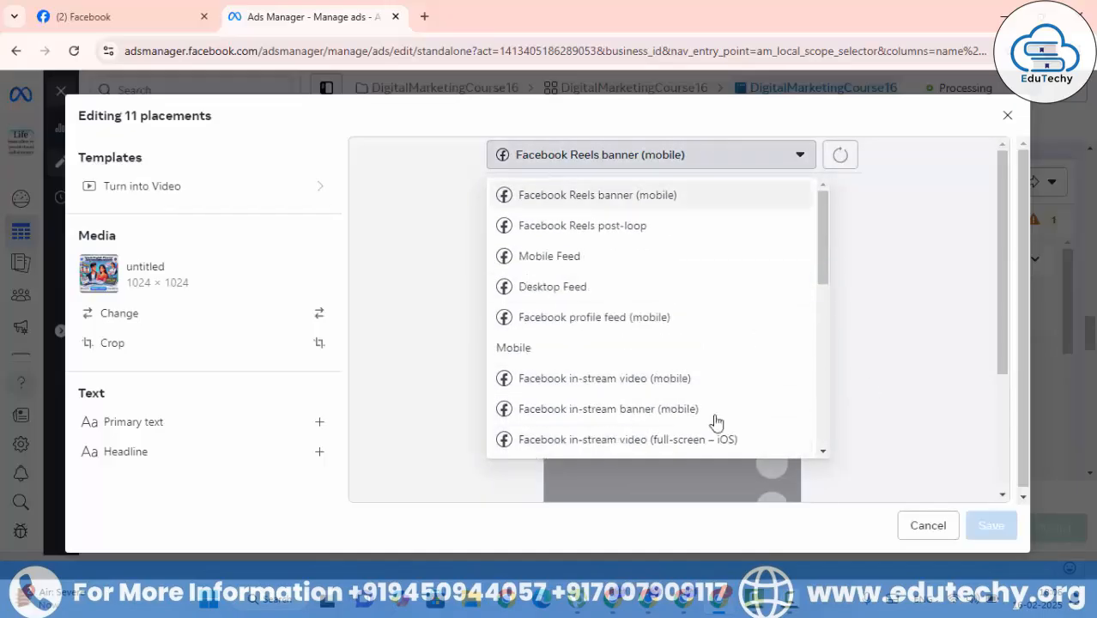
{"action": "left_click", "coordinate": [927, 526]}
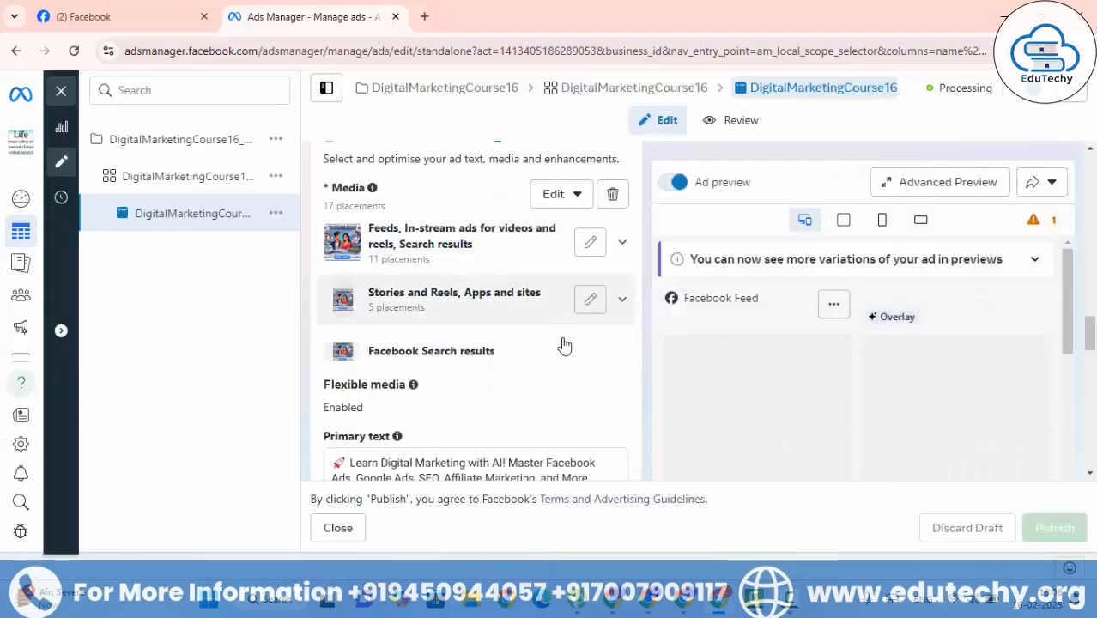
Review the ad's primary text and set its call to action to Learn more.
{"action": "scroll", "coordinate": [563, 340], "scroll_direction": "down", "scroll_amount": 3}
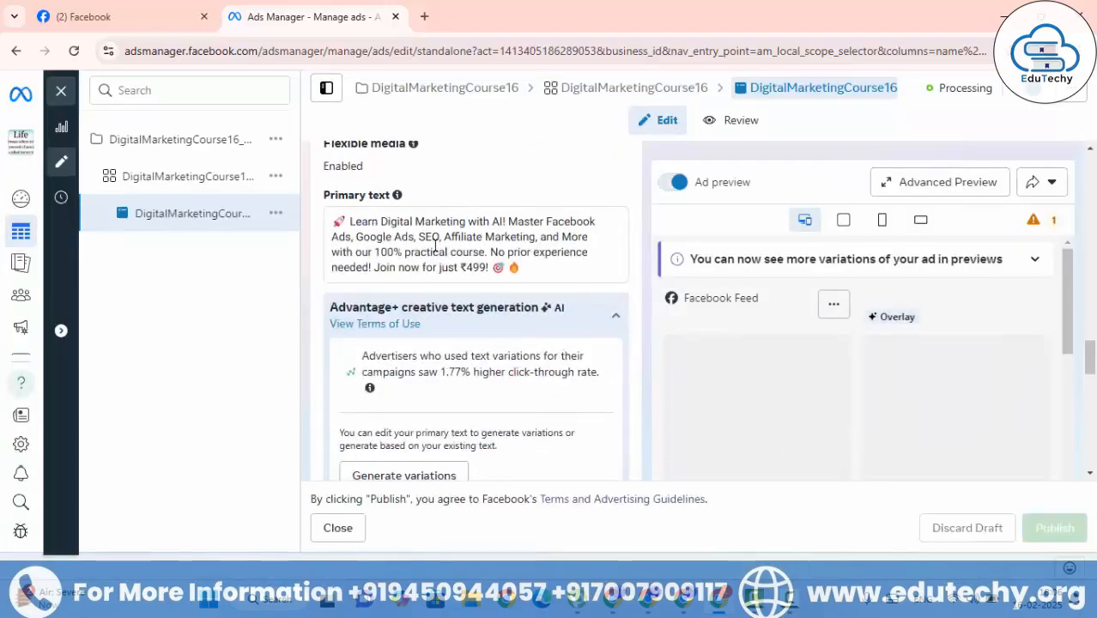
{"action": "scroll", "coordinate": [397, 346], "scroll_direction": "down", "scroll_amount": 1}
{"action": "scroll", "coordinate": [397, 345], "scroll_direction": "down", "scroll_amount": 1}
{"action": "scroll", "coordinate": [395, 369], "scroll_direction": "down", "scroll_amount": 1}
{"action": "mouse_move", "coordinate": [403, 337]}
{"action": "scroll", "coordinate": [400, 361], "scroll_direction": "down", "scroll_amount": 3}
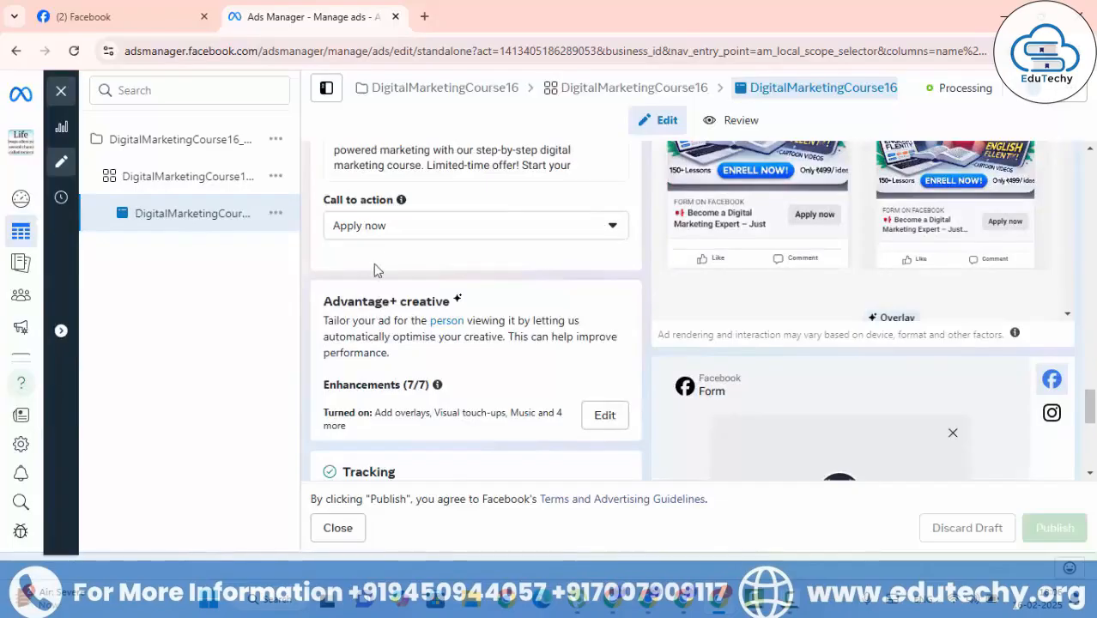
{"action": "left_click", "coordinate": [367, 225]}
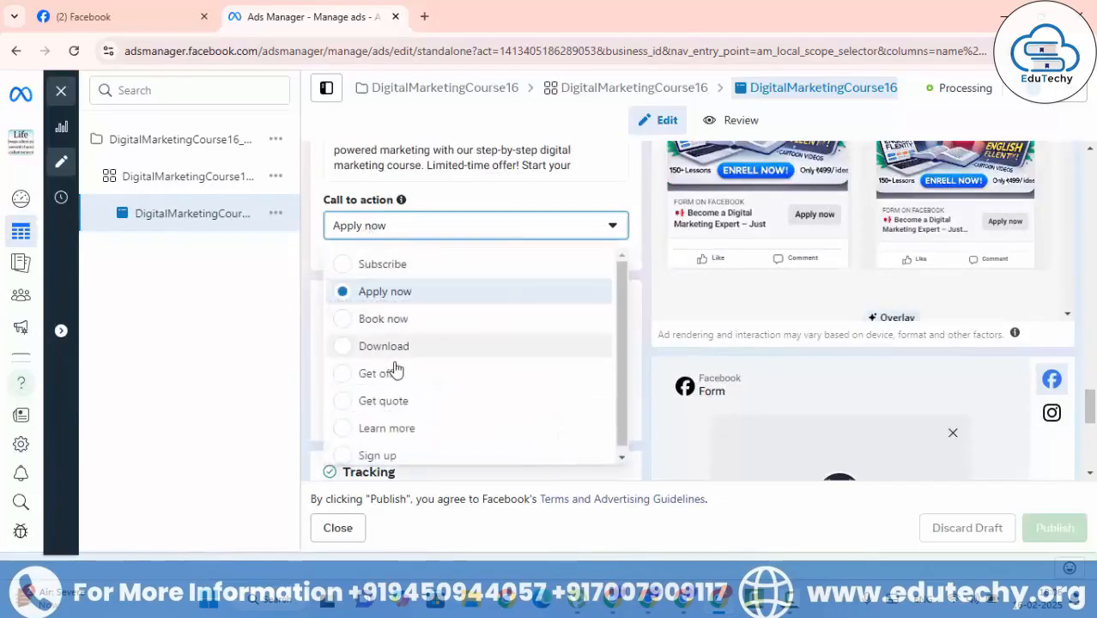
{"action": "left_click", "coordinate": [394, 428]}
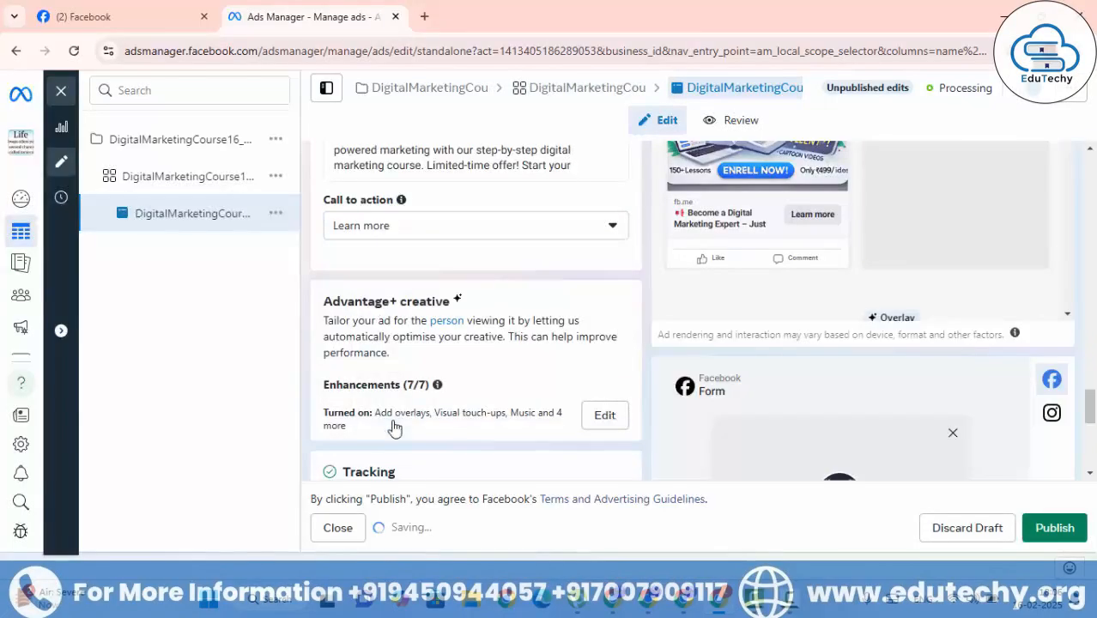
Review the ad's tracking settings, publish the ad edits, dismiss the notification and close the editor.
{"action": "scroll", "coordinate": [508, 401], "scroll_direction": "down", "scroll_amount": 2}
{"action": "scroll", "coordinate": [508, 401], "scroll_direction": "down", "scroll_amount": 2}
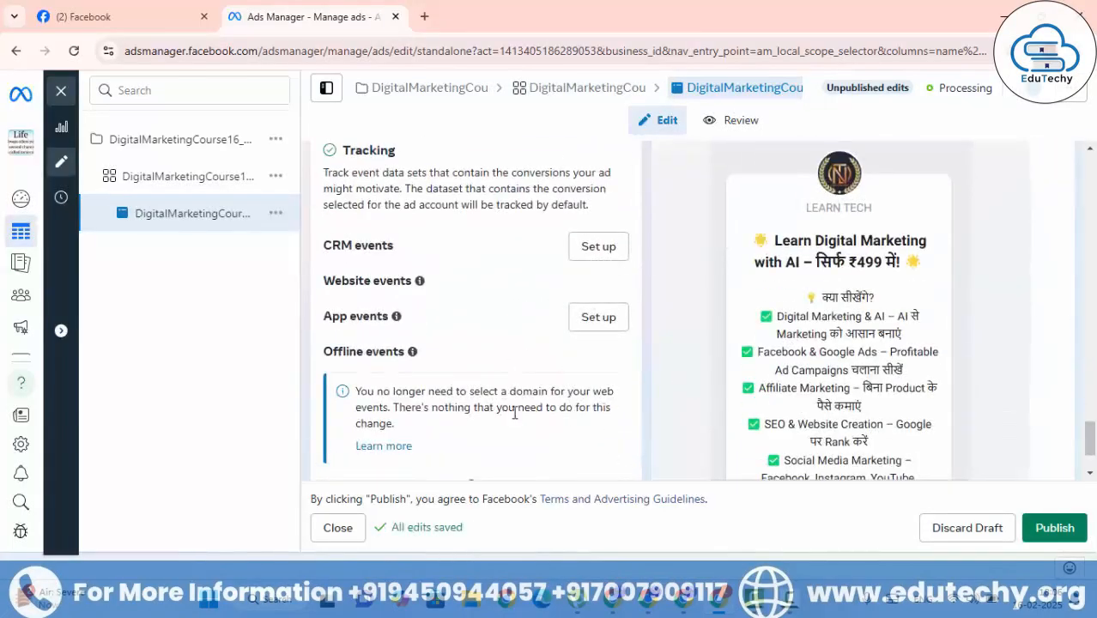
{"action": "left_click", "coordinate": [1040, 529]}
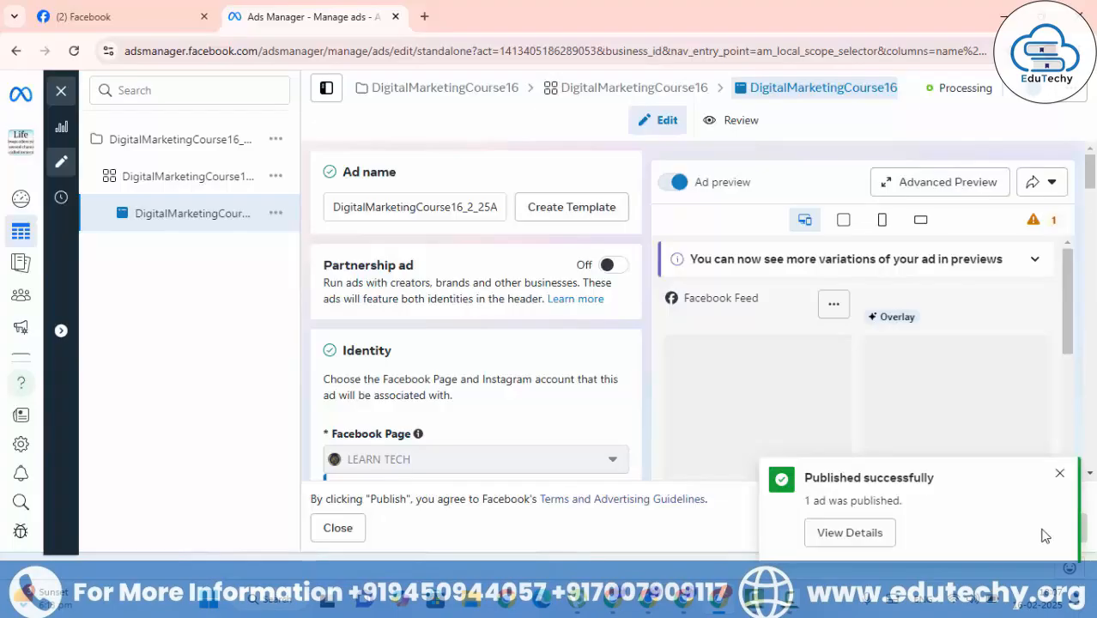
{"action": "left_click", "coordinate": [1059, 472]}
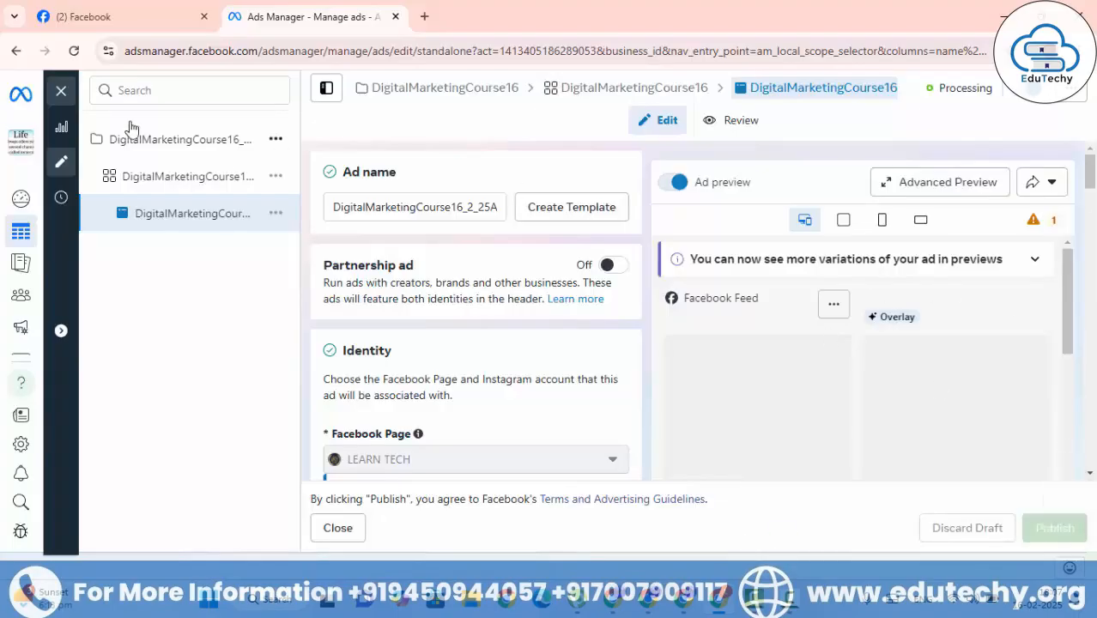
{"action": "left_click", "coordinate": [61, 91]}
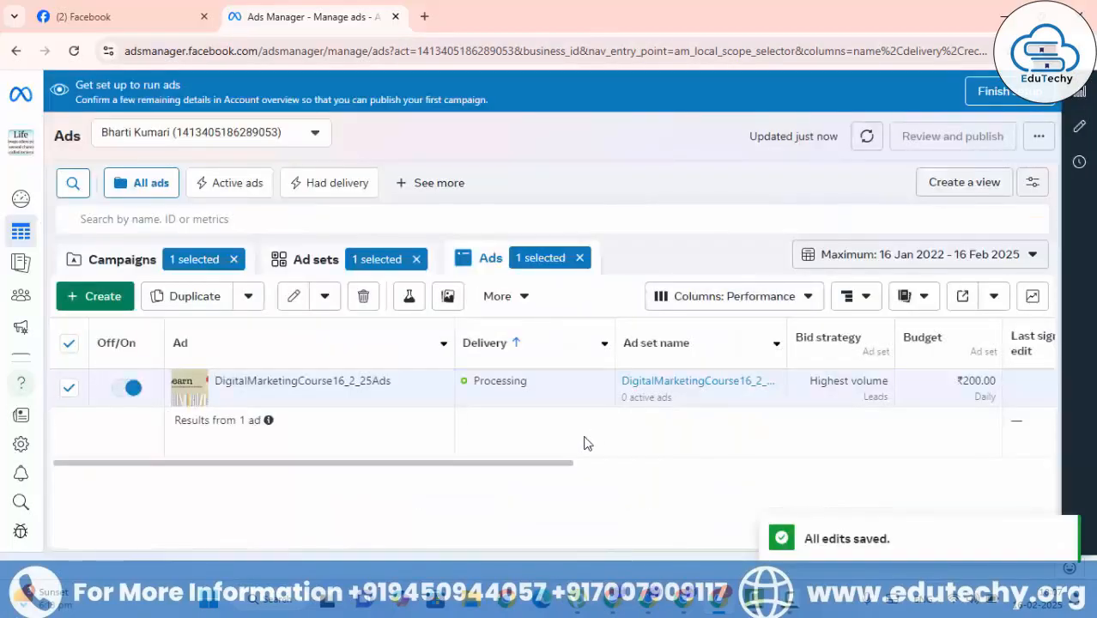
Set the reporting date range of the ads table to Today.
{"action": "left_click_drag", "start_coordinate": [560, 462], "coordinate": [496, 459]}
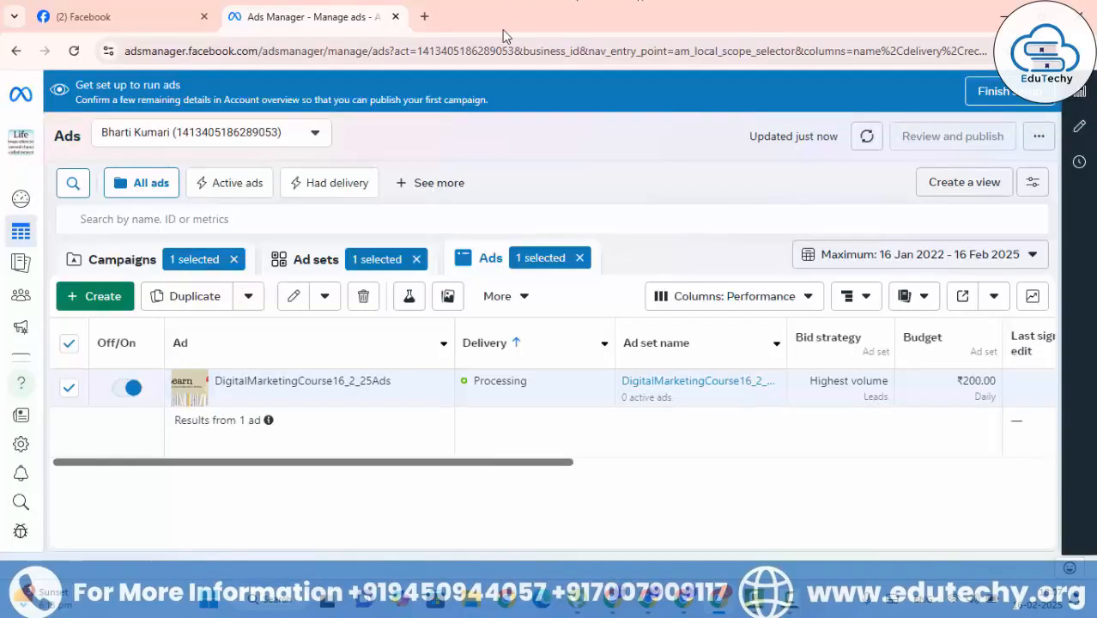
{"action": "left_click", "coordinate": [871, 250]}
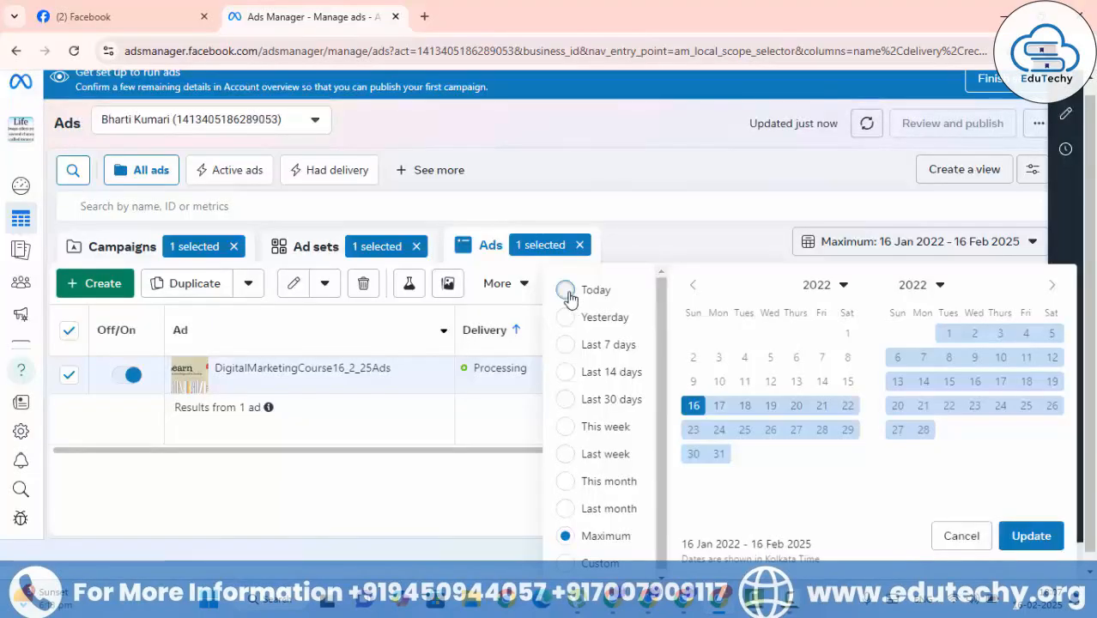
{"action": "left_click", "coordinate": [888, 247]}
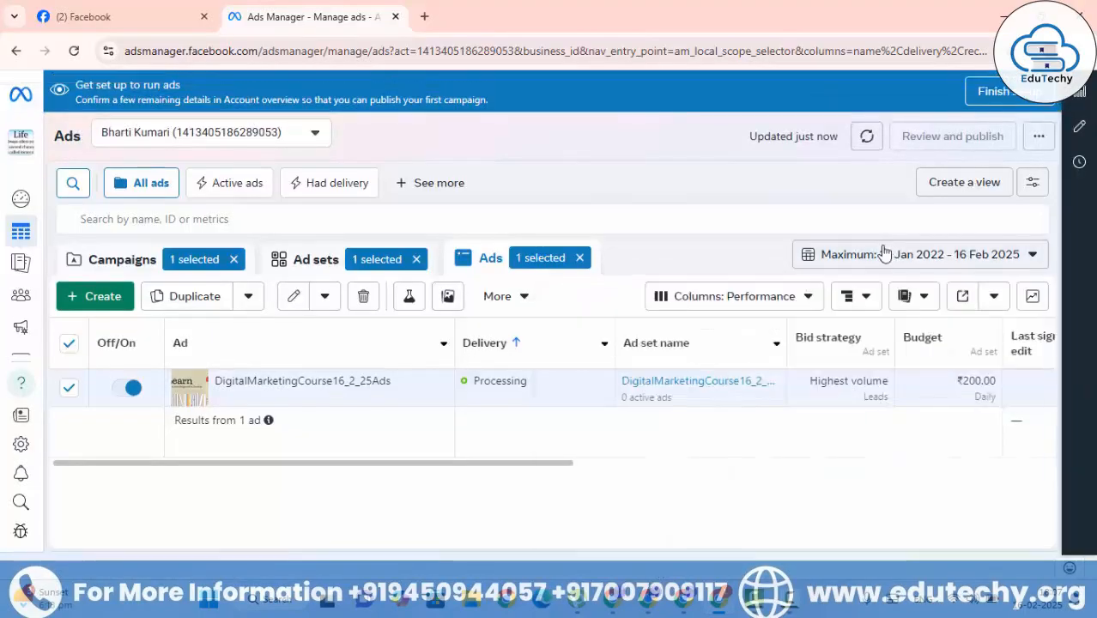
{"action": "left_click", "coordinate": [873, 251]}
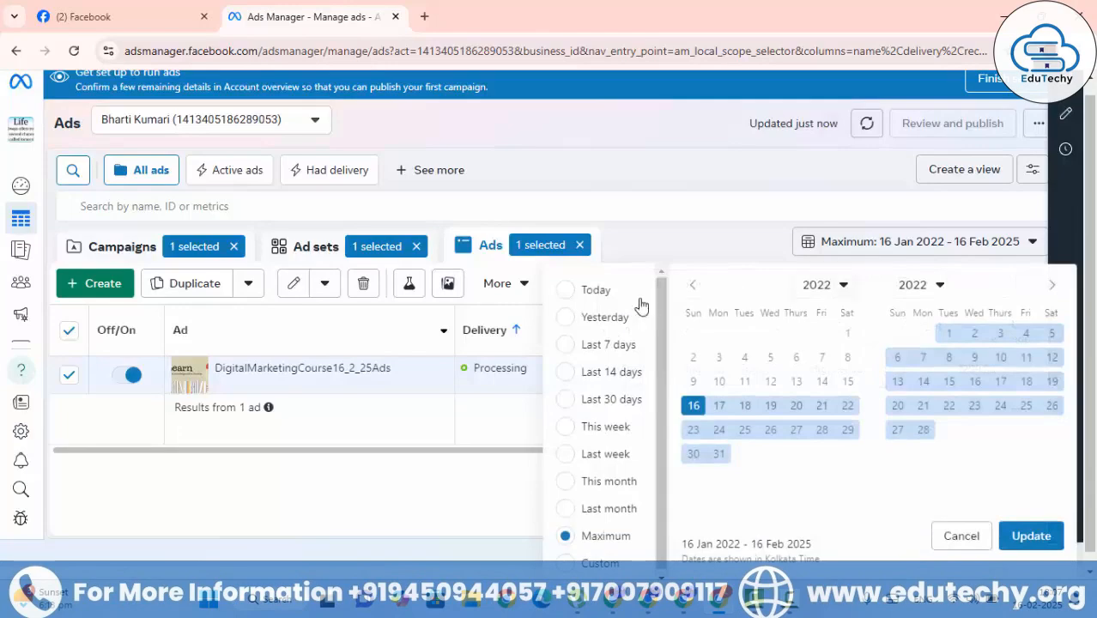
{"action": "left_click", "coordinate": [568, 290]}
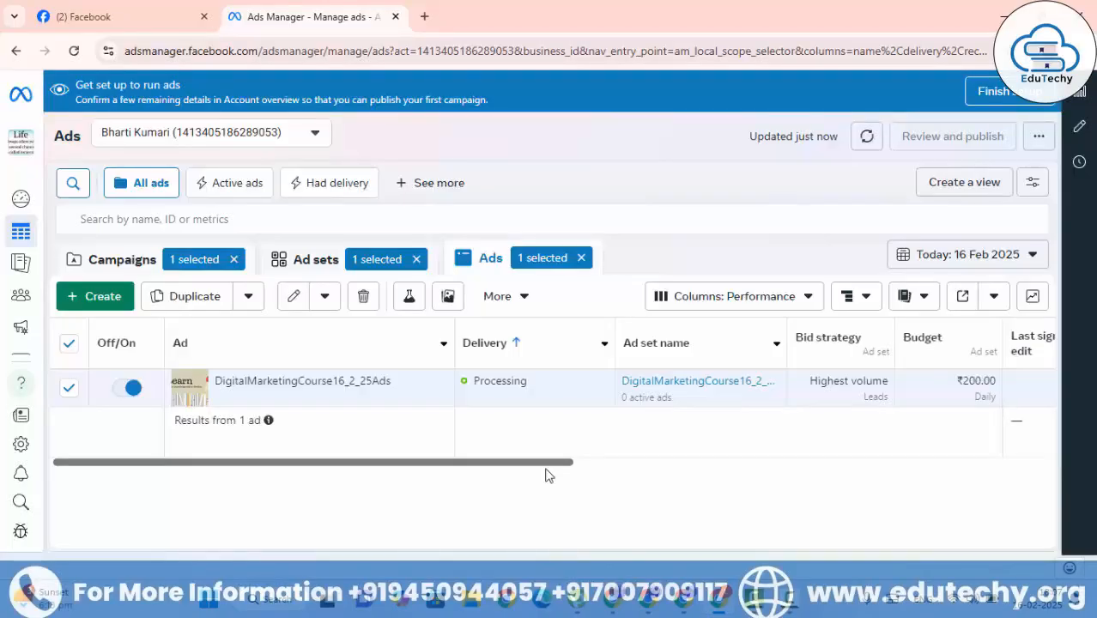
Set the reporting date range of the ads table to Last 7 days and look over the ad's row.
{"action": "left_click", "coordinate": [901, 254]}
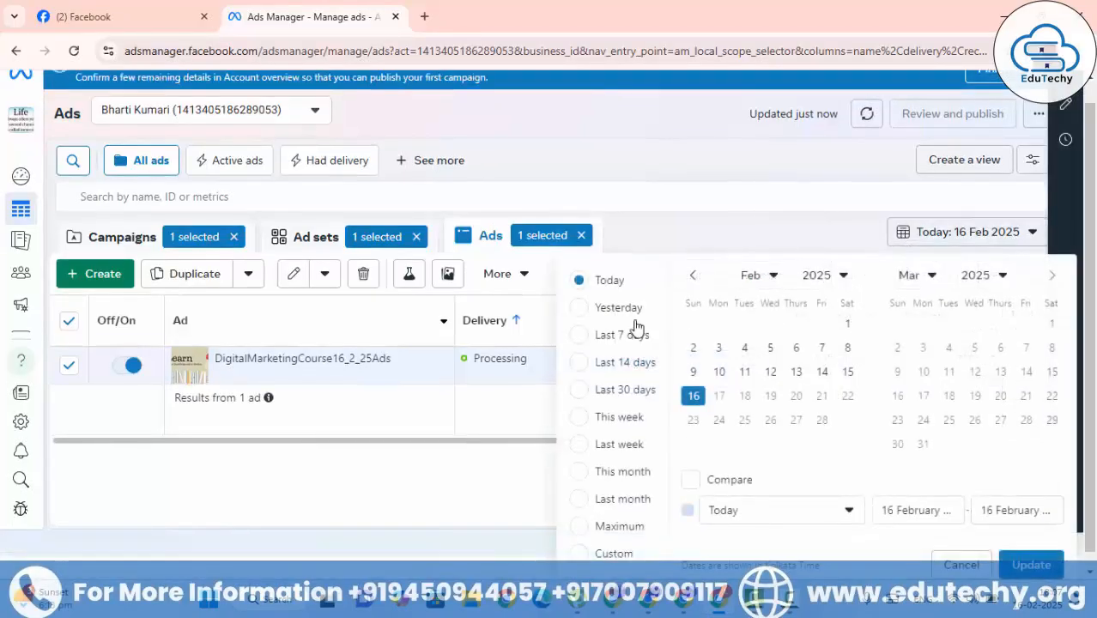
{"action": "left_click", "coordinate": [588, 337]}
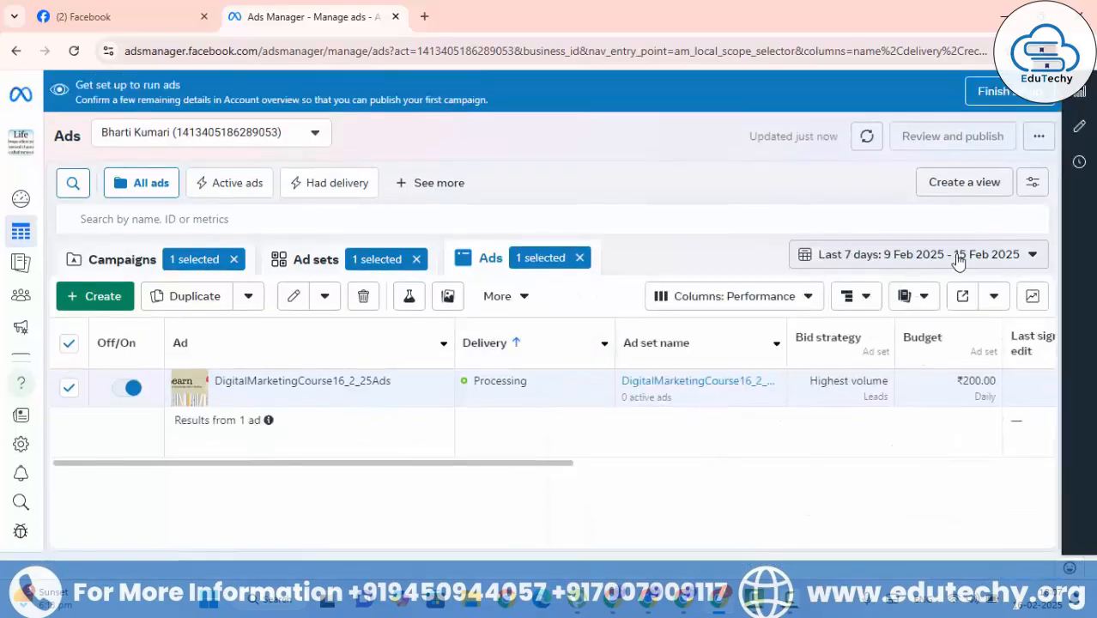
{"action": "left_click", "coordinate": [956, 258]}
{"action": "left_click", "coordinate": [693, 183]}
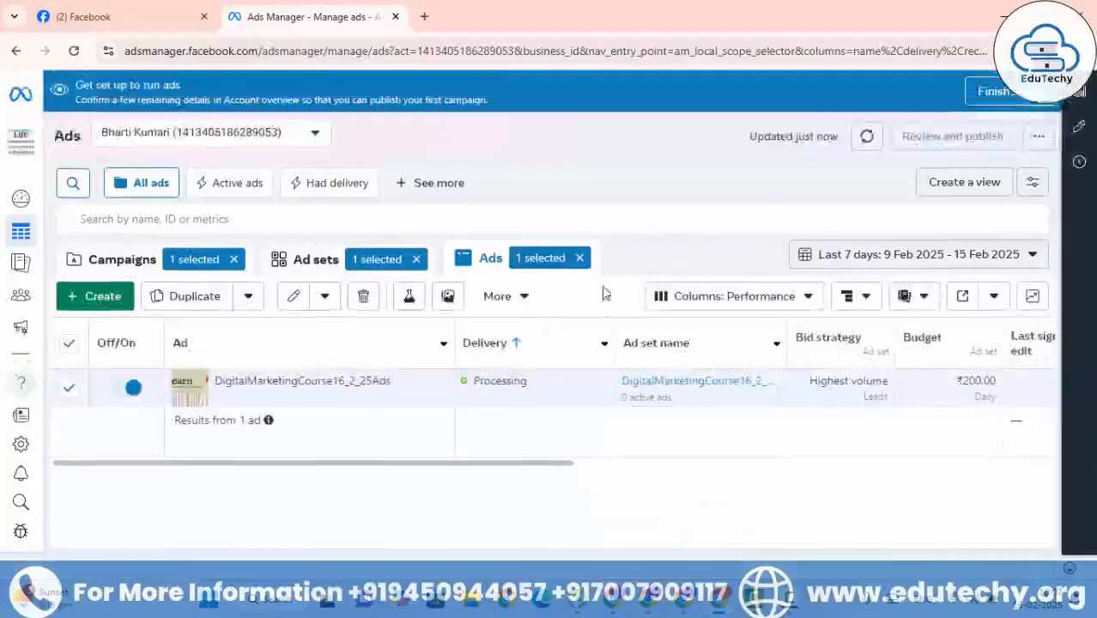
{"action": "left_click_drag", "start_coordinate": [568, 463], "coordinate": [384, 465]}
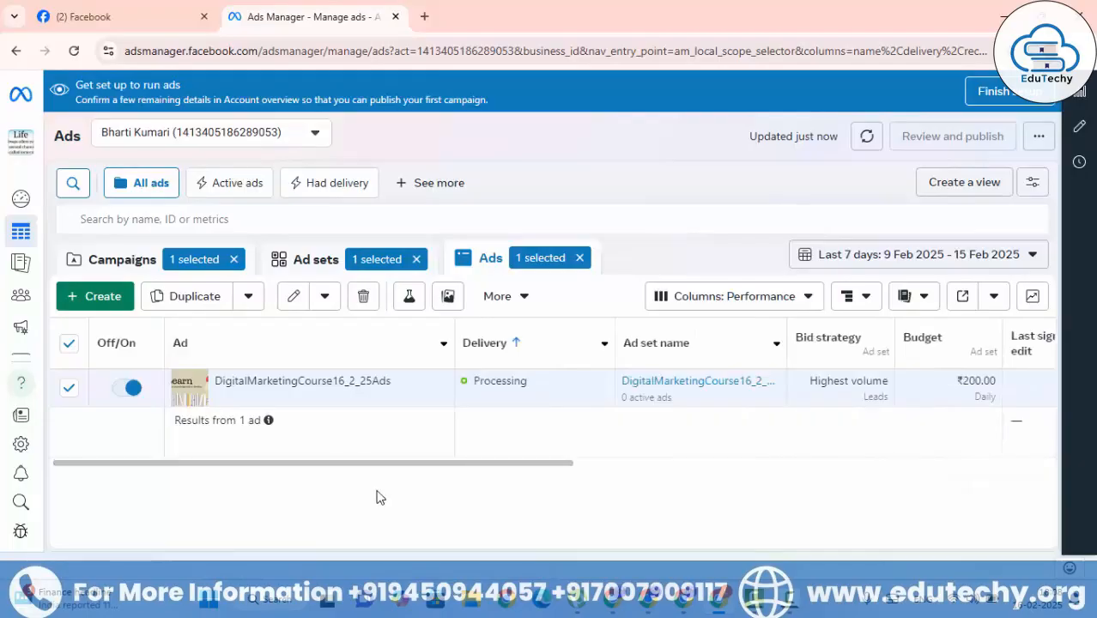